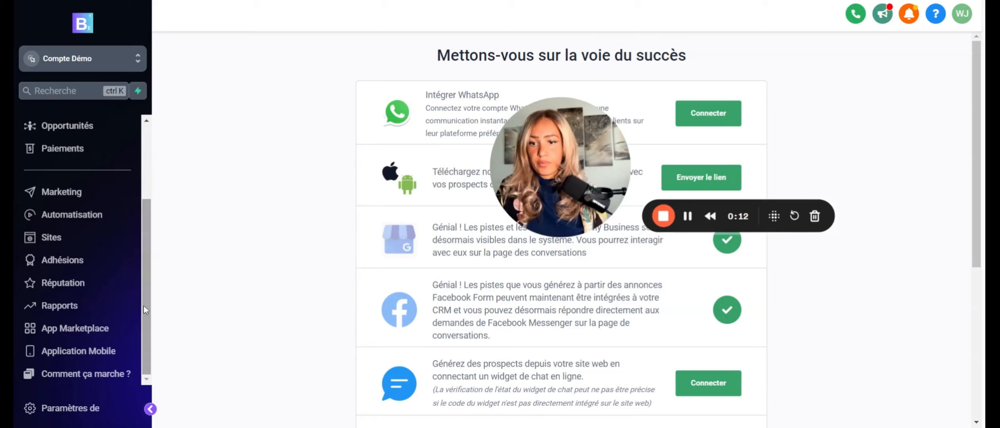
Step: Open the product list in the payments section and start creating a new product
click(66, 151)
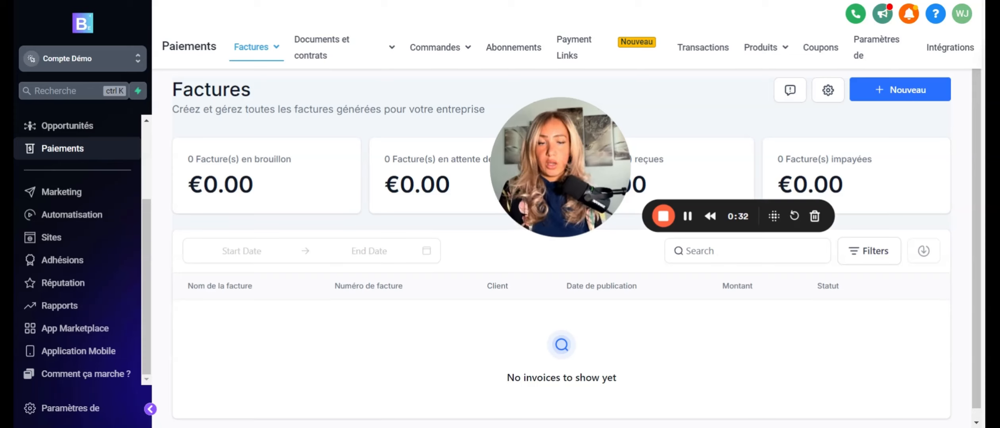
drag(553, 168, 413, 250)
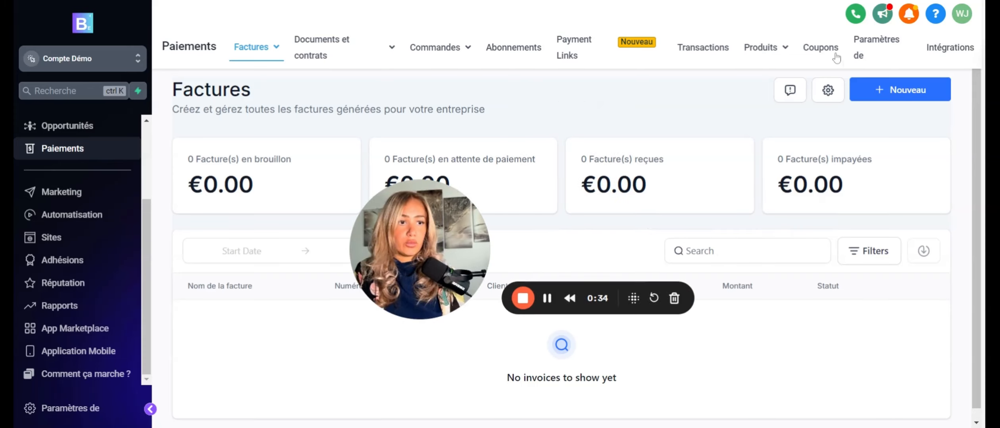
mouse_move(783, 52)
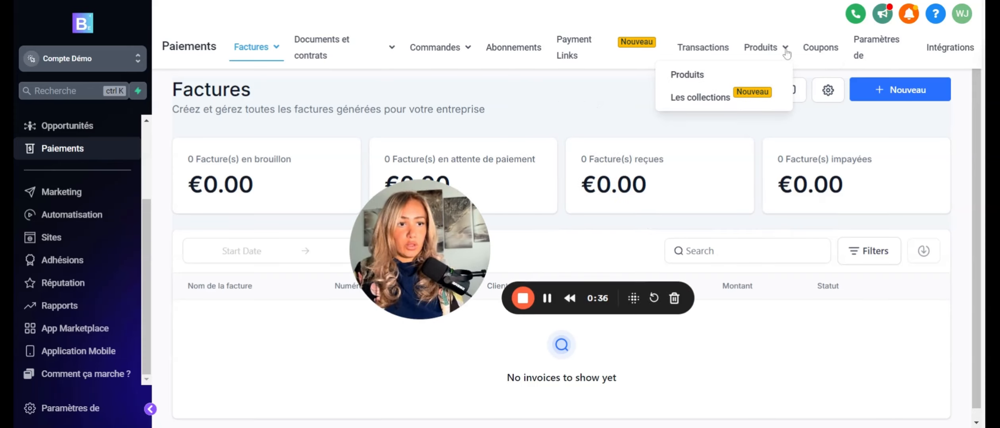
click(705, 76)
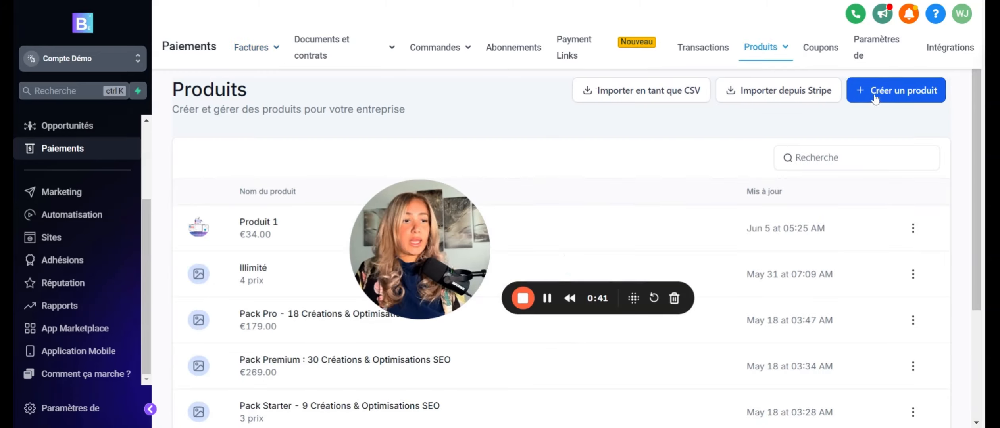
click(875, 96)
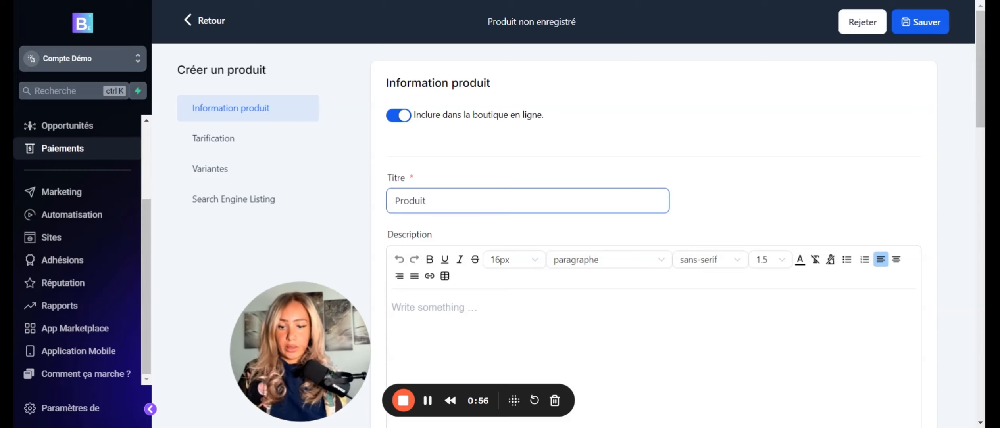
Step: Title the product "Produit 1 > Facturation" and enter "Description" as its description
text(1 > F)
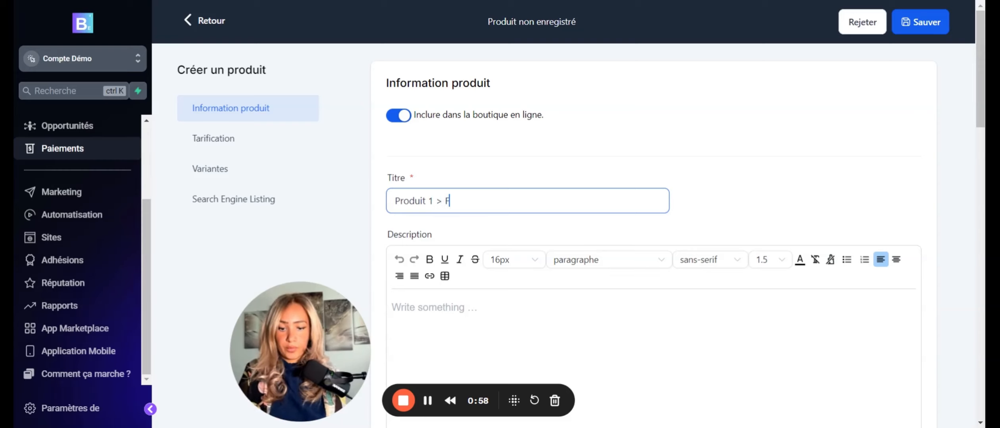
text(acturation)
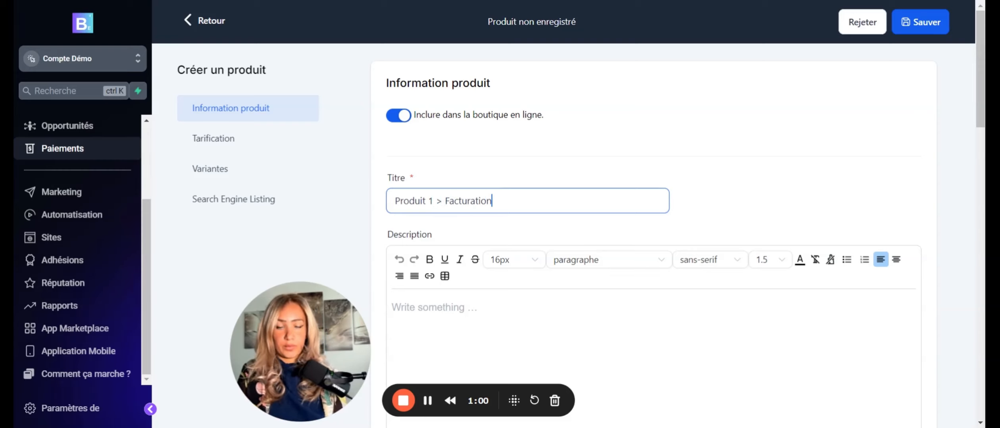
key(Tab)
text(Description)
Step: Try to add "Ajouter un titre.png" from the media library as the product's image
scroll(618, 232, down, 1)
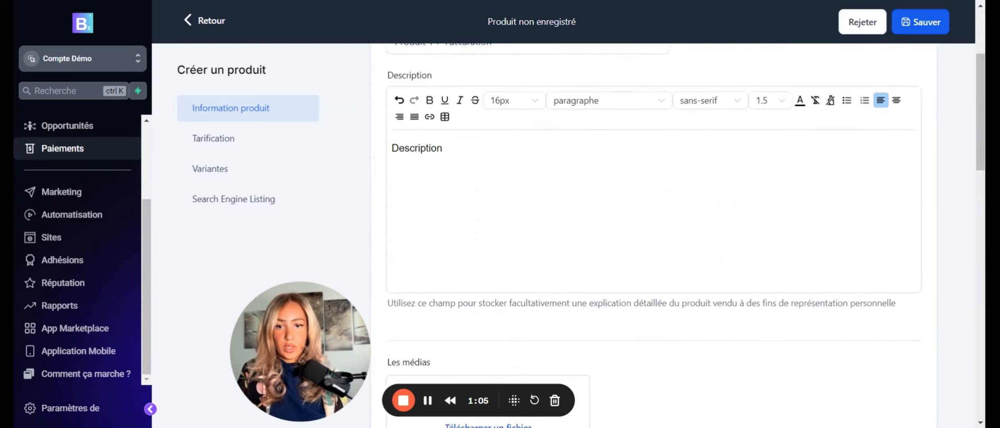
scroll(496, 253, down, 5)
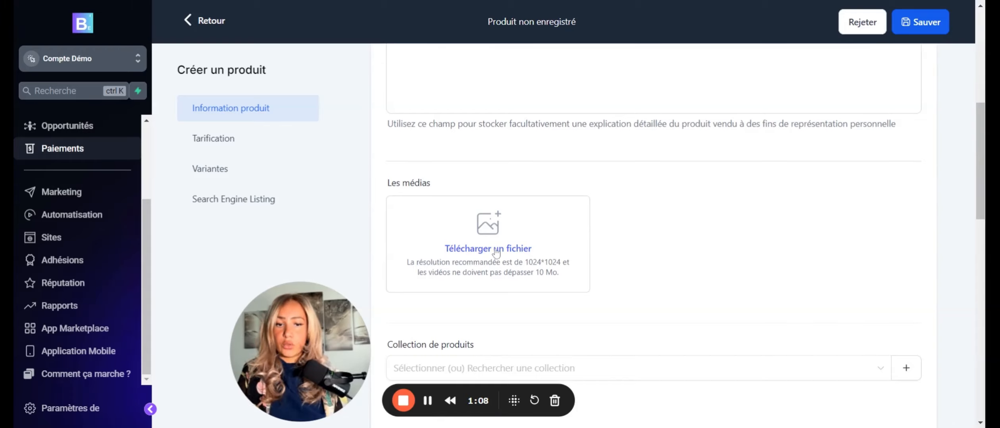
click(496, 252)
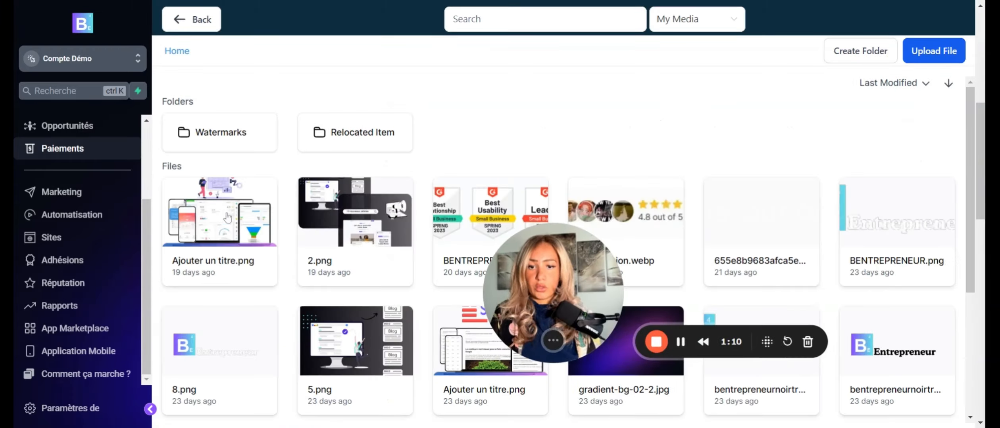
click(227, 218)
drag(595, 297, 765, 142)
Step: Set the product's price type to Récurrent with an amount of 34 EUR
scroll(574, 295, down, 4)
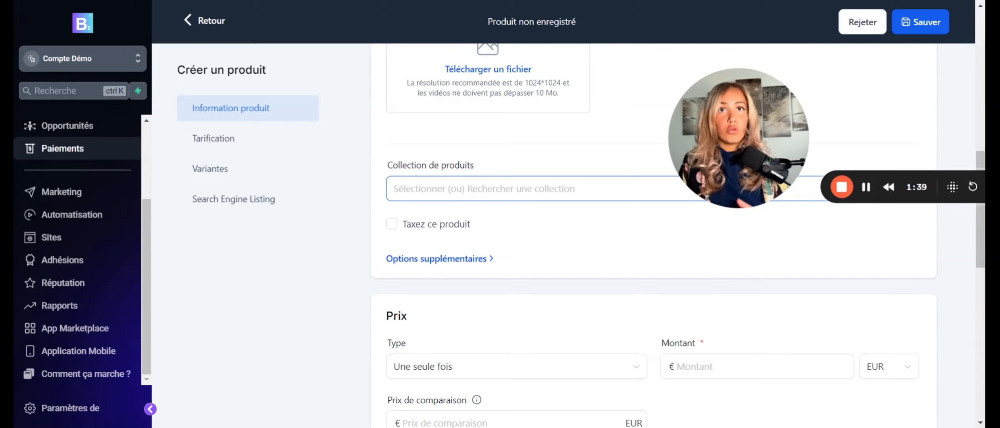
scroll(463, 240, down, 2)
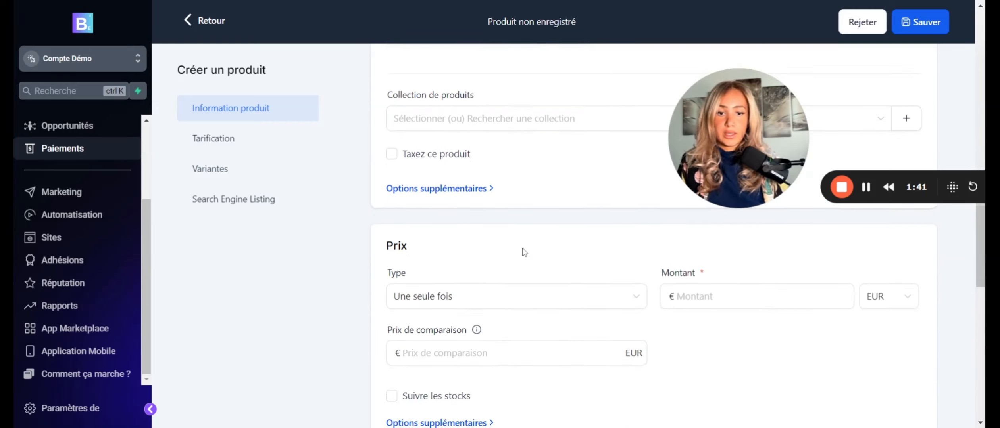
scroll(525, 250, down, 2)
click(475, 245)
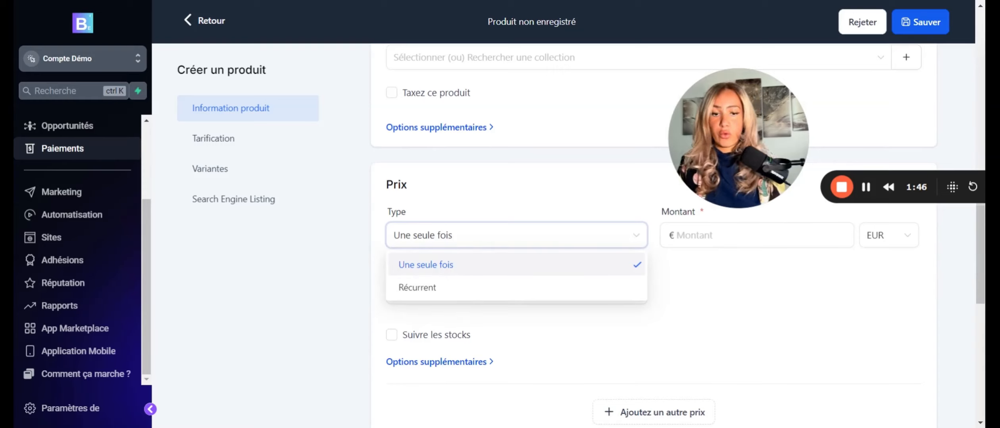
click(456, 288)
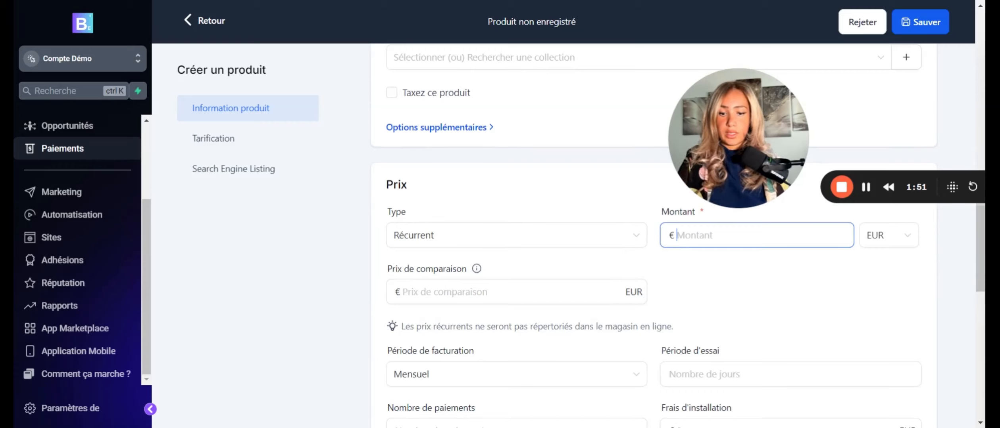
text(34)
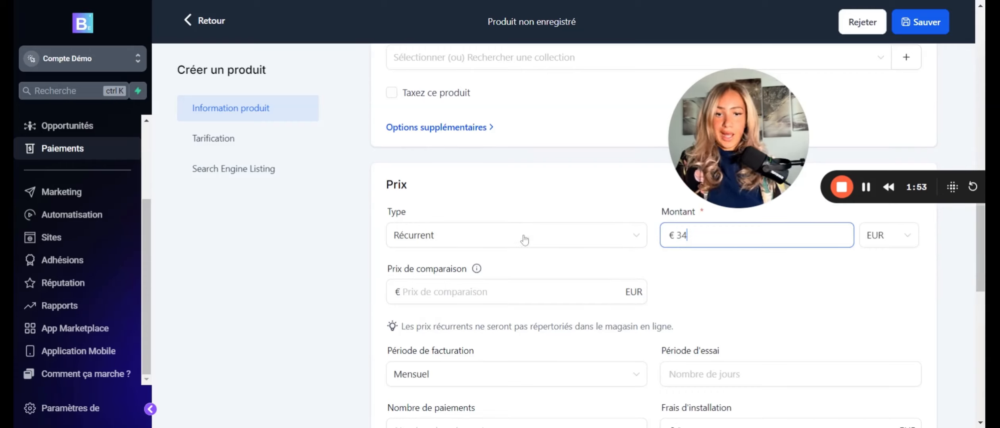
Step: Set the recurring price's trial period to 0 days
scroll(721, 301, down, 1)
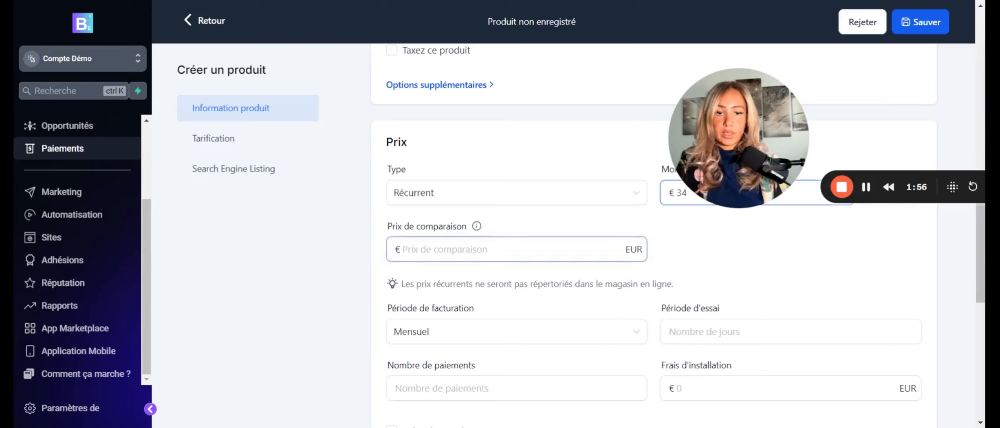
click(514, 197)
click(546, 198)
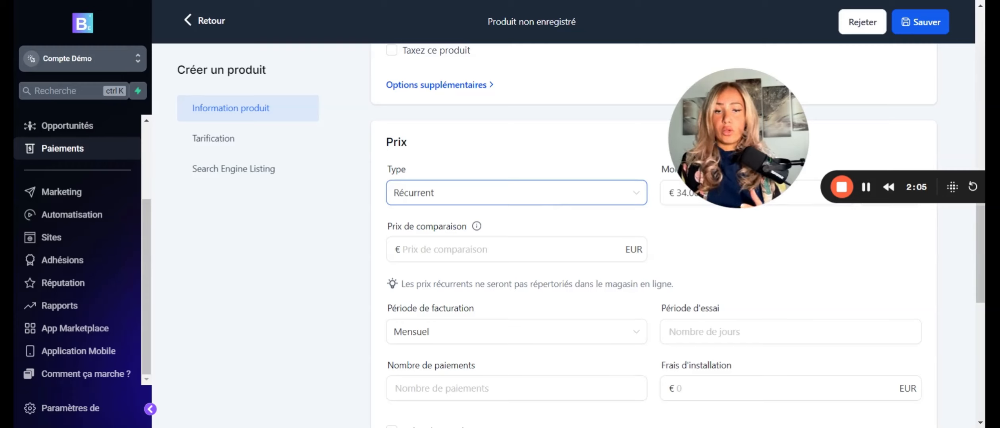
click(524, 240)
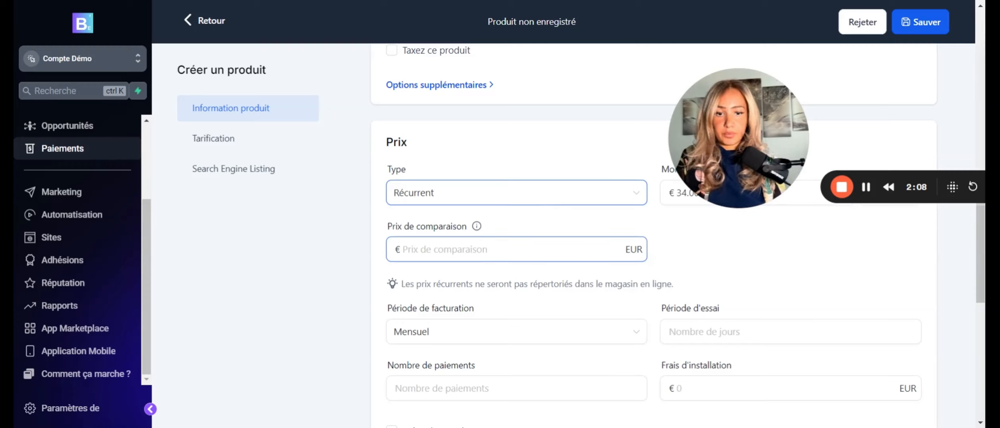
scroll(658, 240, down, 3)
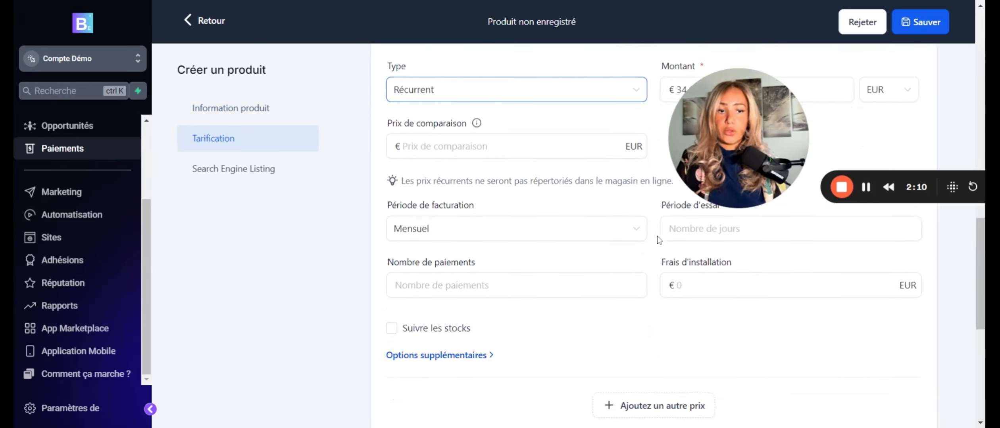
drag(735, 143, 777, 81)
click(695, 227)
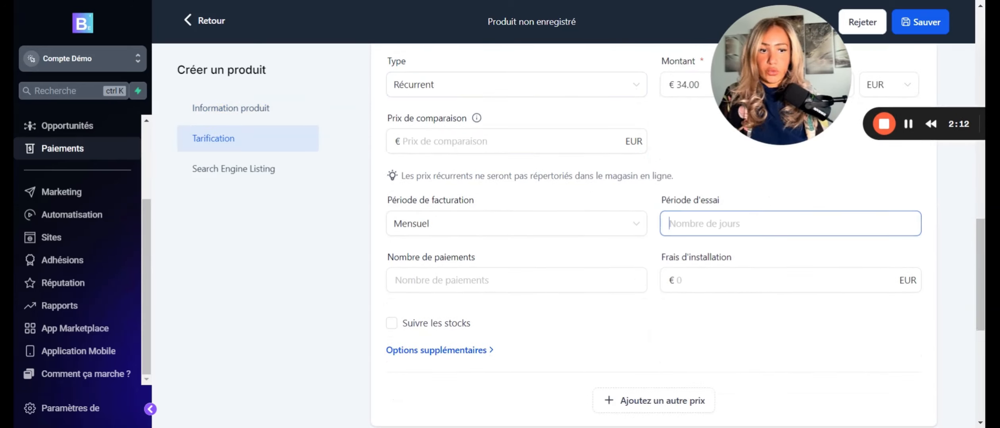
text(0)
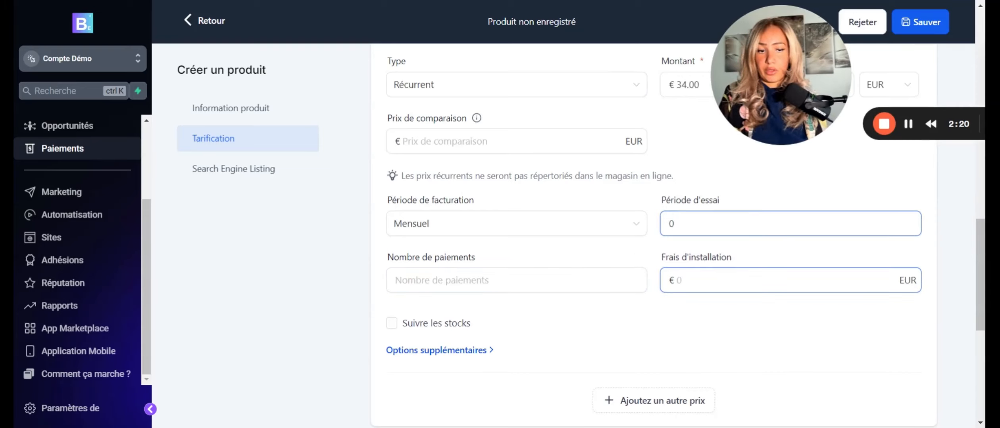
click(790, 280)
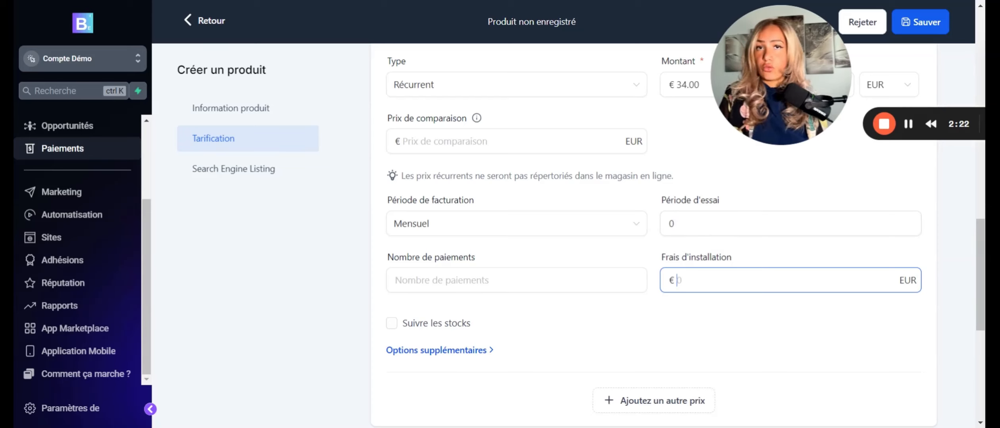
Step: Review the remaining product pricing settings and the available price types
scroll(515, 278, down, 2)
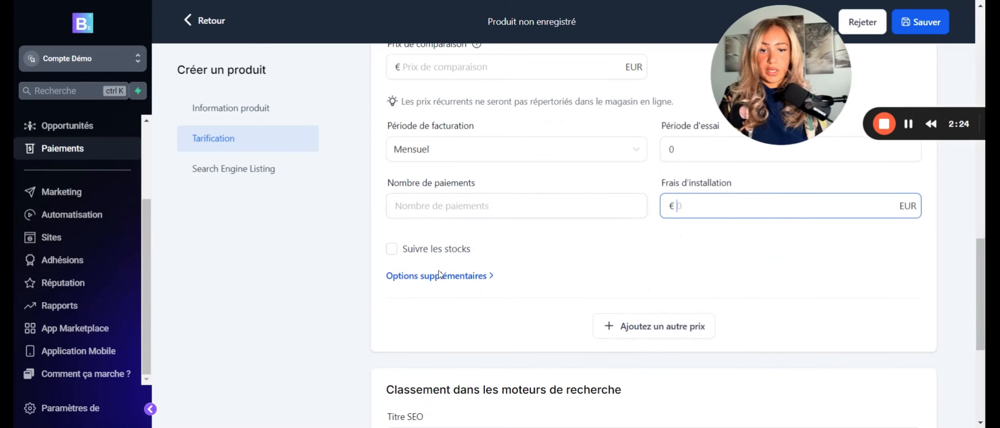
scroll(584, 276, down, 4)
scroll(587, 276, up, 5)
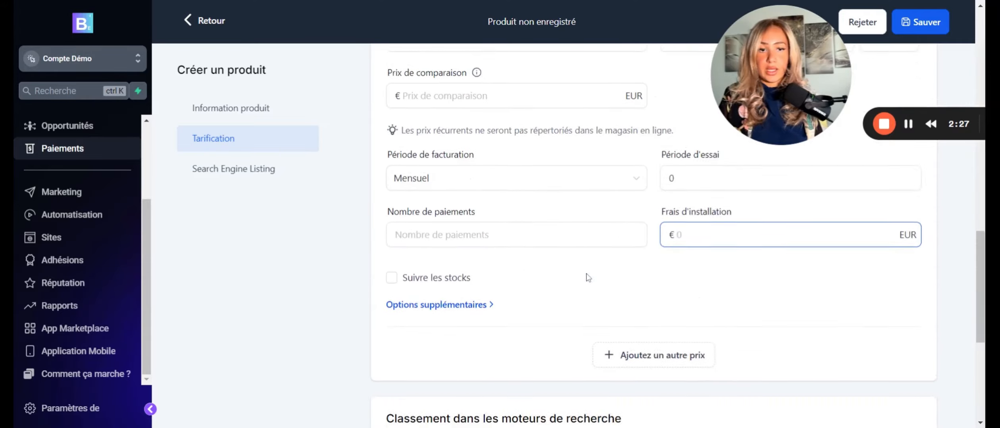
scroll(588, 278, up, 7)
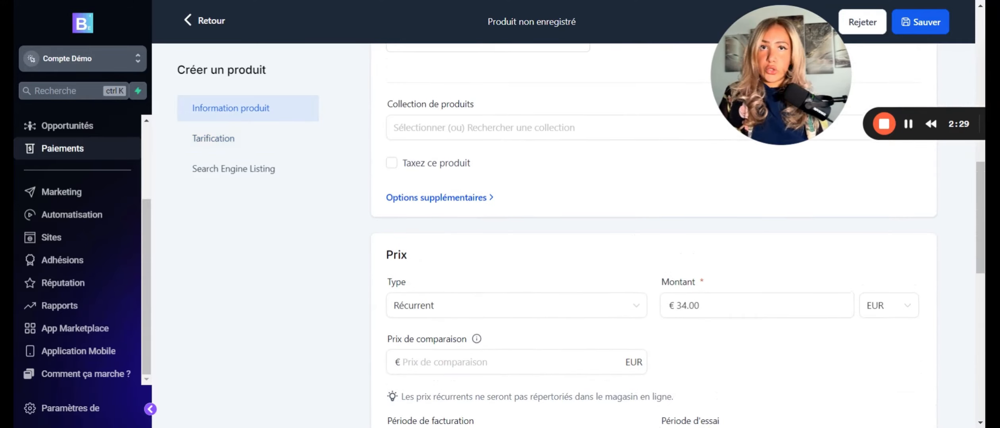
scroll(493, 230, down, 2)
click(494, 234)
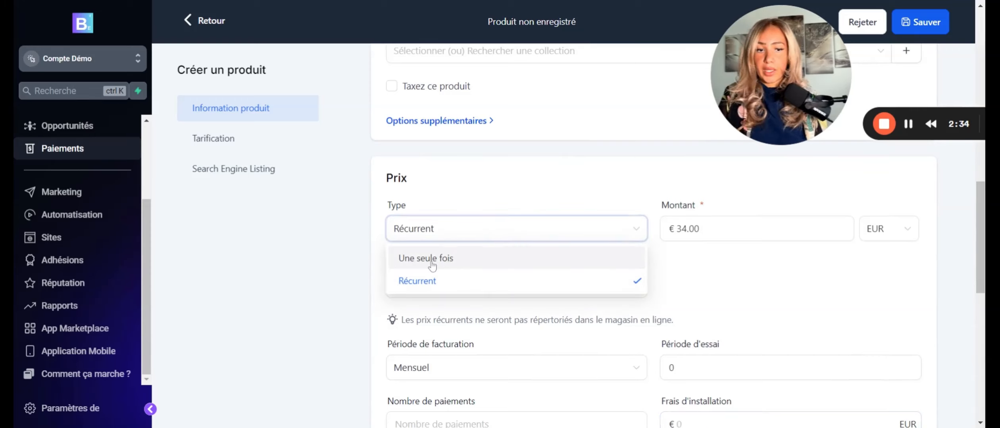
click(717, 278)
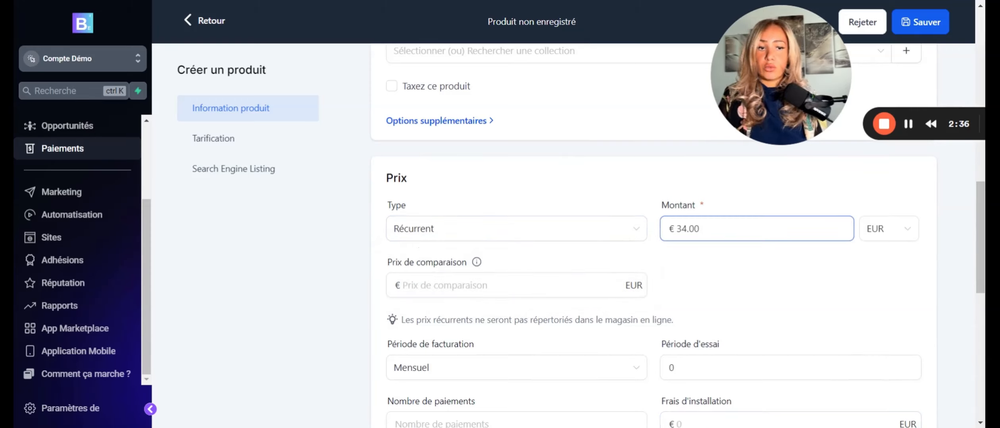
Step: Add a second price to the product and name the first one "Produit 1 > Tarification Anuuelle"
scroll(772, 252, down, 5)
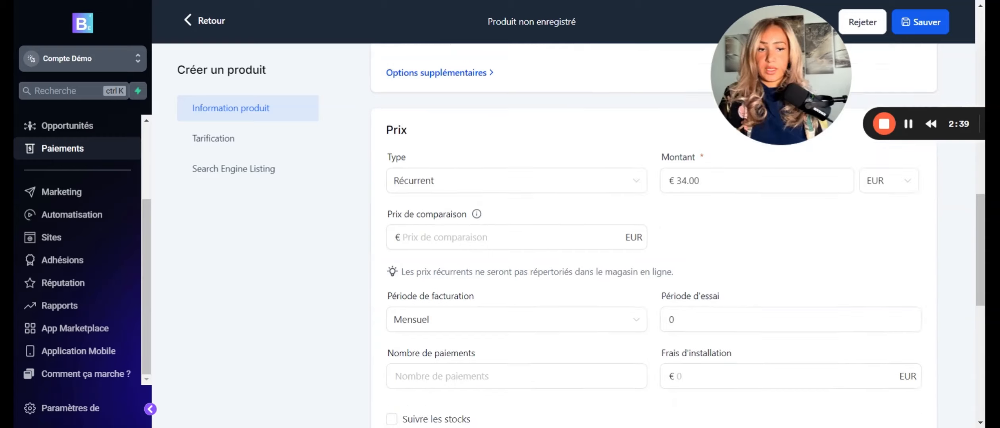
click(660, 291)
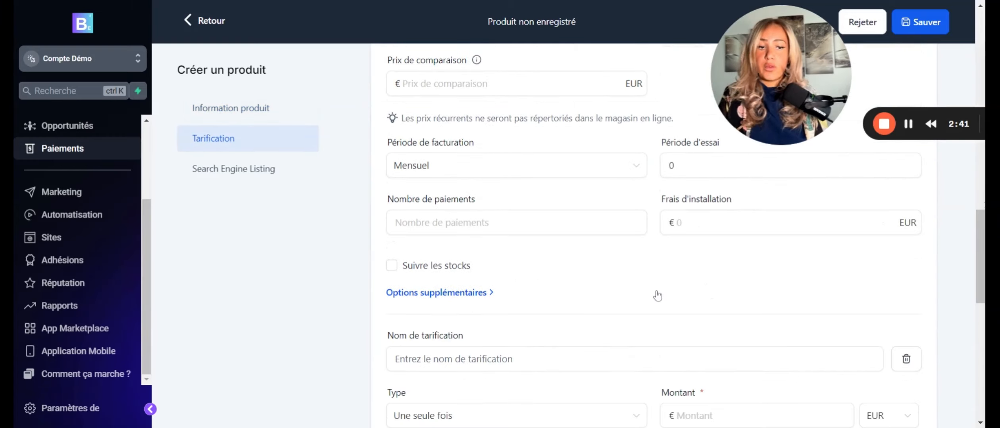
scroll(458, 241, up, 8)
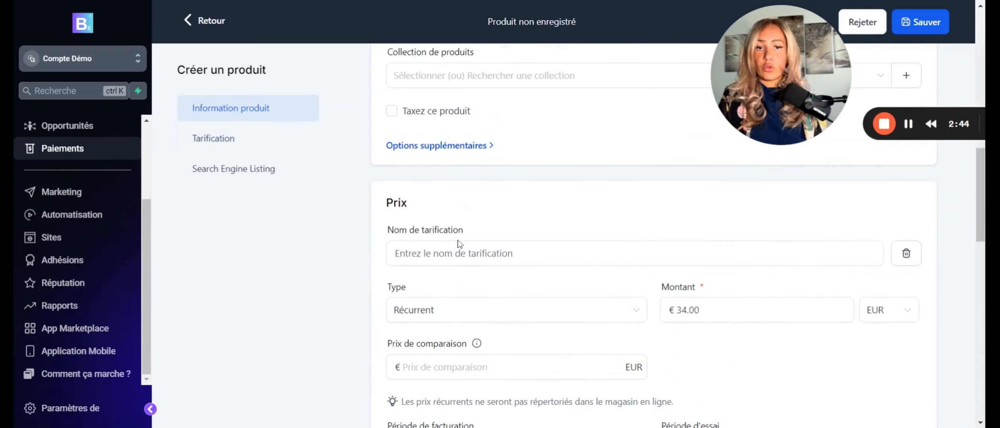
scroll(653, 238, down, 2)
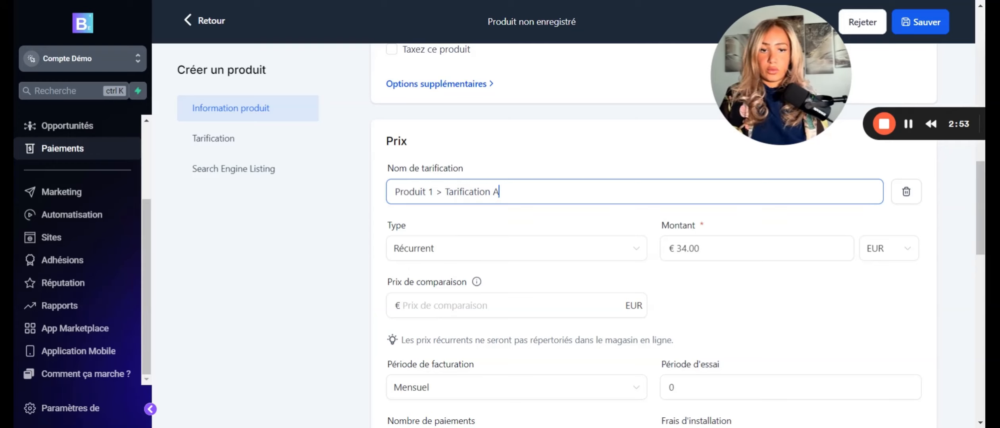
scroll(483, 178, down, 2)
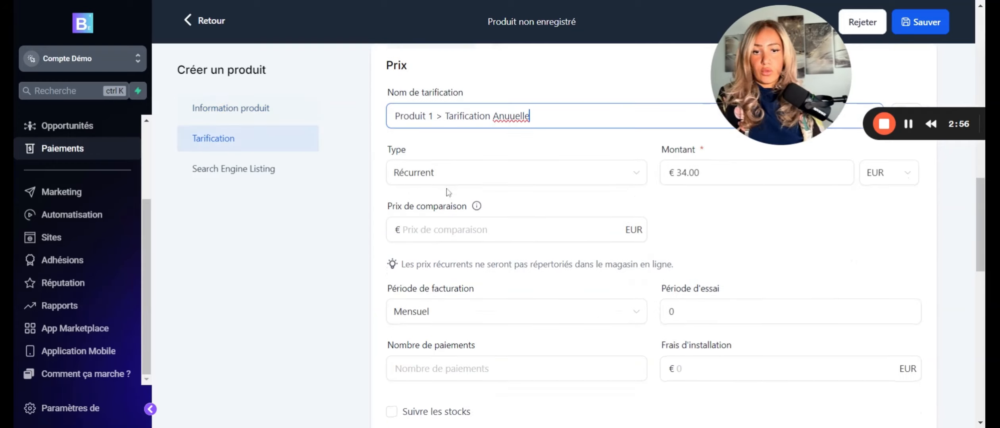
Step: Change the first price's type to Une seule fois and set its amount to 340 EUR
click(483, 176)
click(458, 198)
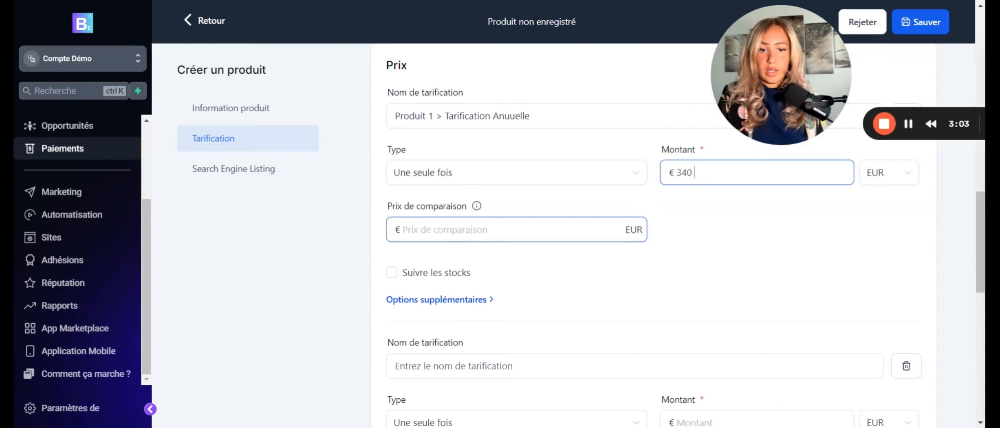
scroll(654, 238, down, 4)
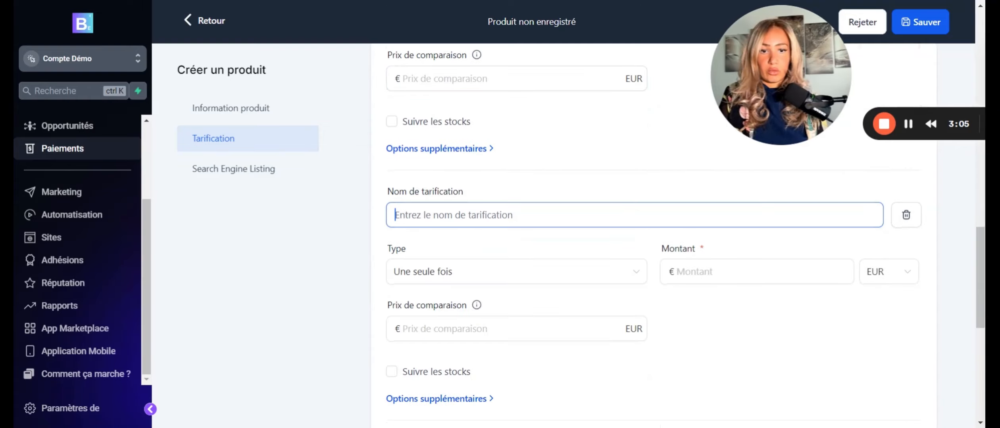
scroll(685, 237, up, 1)
scroll(585, 157, up, 7)
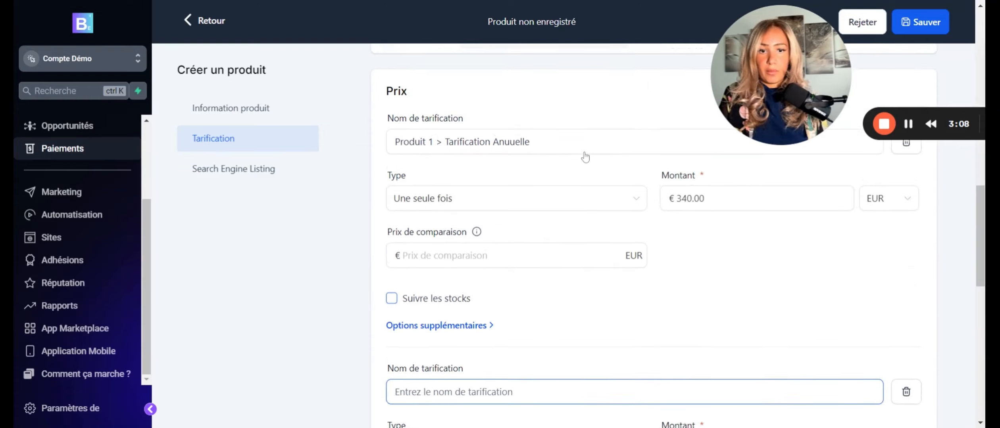
Step: Delete the empty second price from the product's pricing section
scroll(655, 238, down, 6)
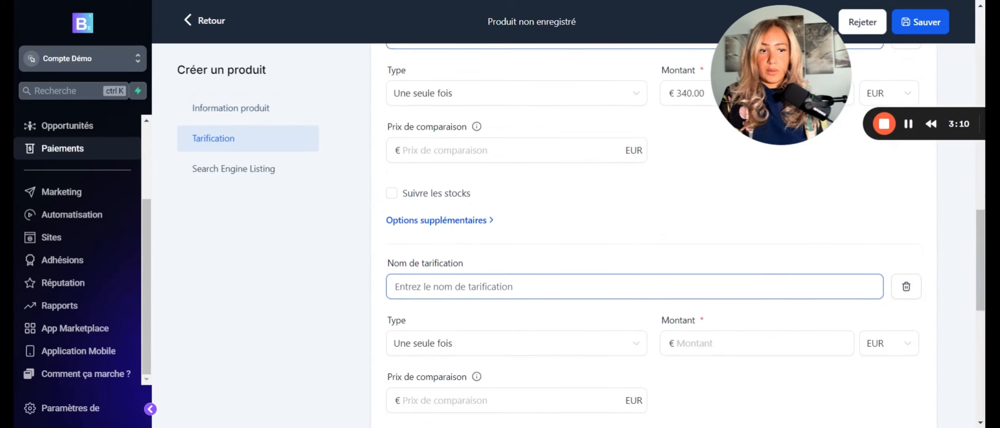
click(907, 287)
scroll(662, 256, up, 4)
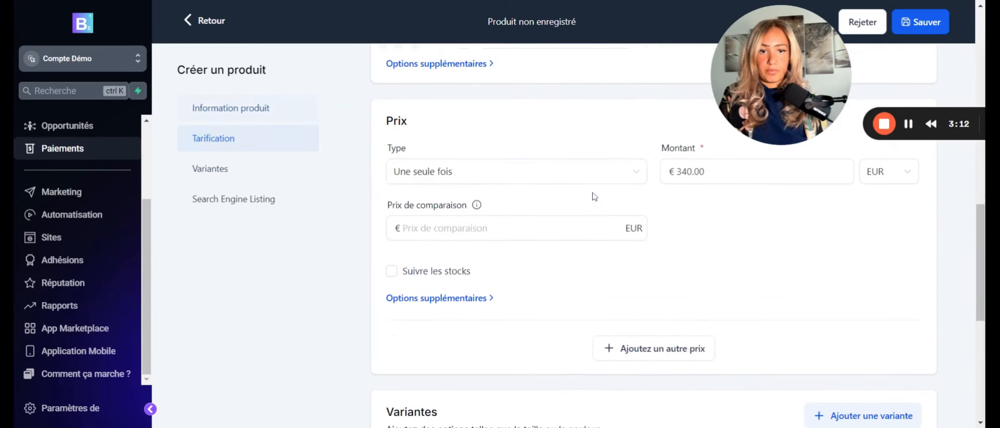
scroll(654, 326, down, 3)
scroll(527, 186, up, 3)
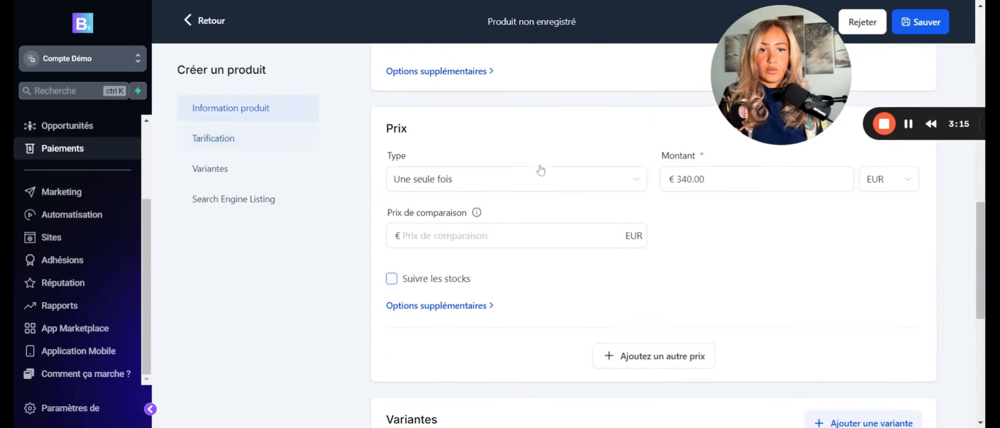
Step: Save the new product and return to the product list
scroll(640, 350, down, 9)
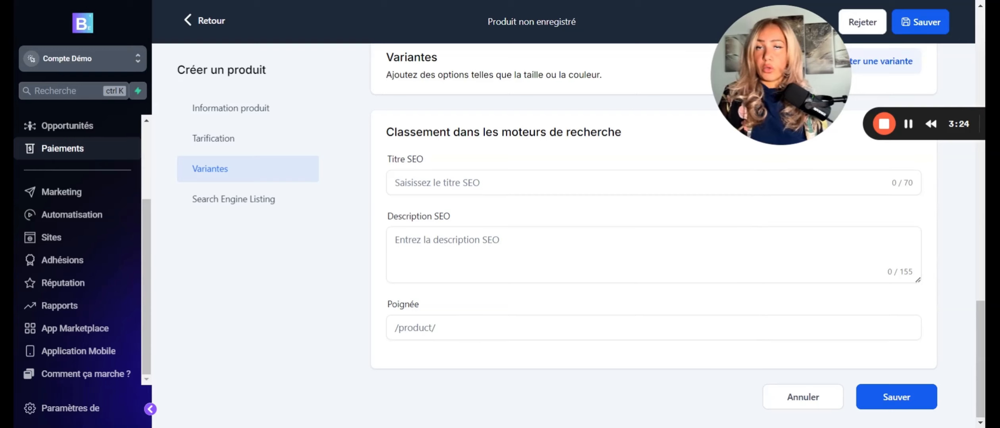
scroll(791, 293, down, 1)
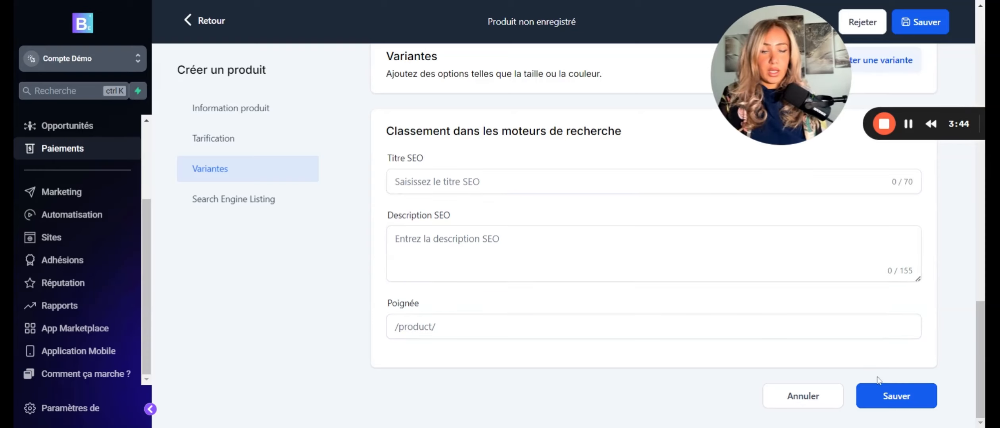
click(903, 399)
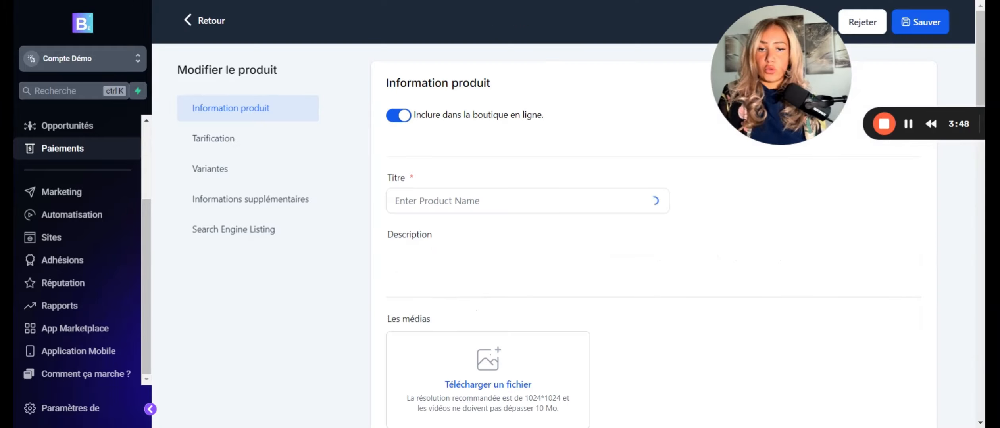
click(206, 20)
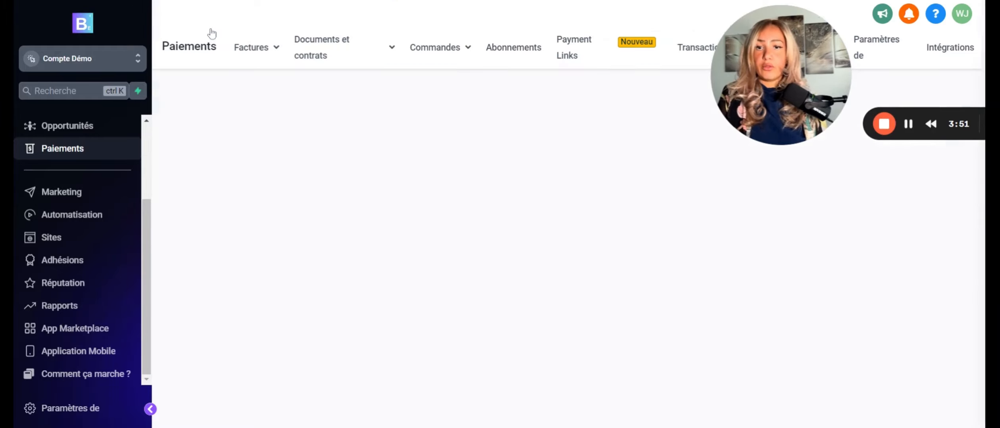
drag(765, 75, 806, 127)
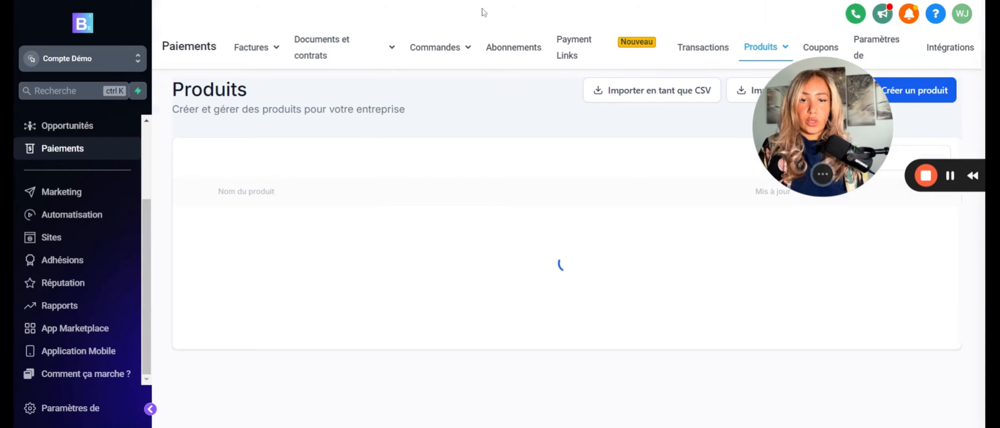
Step: View the recurring invoice templates and open the list of invoice templates
mouse_move(258, 52)
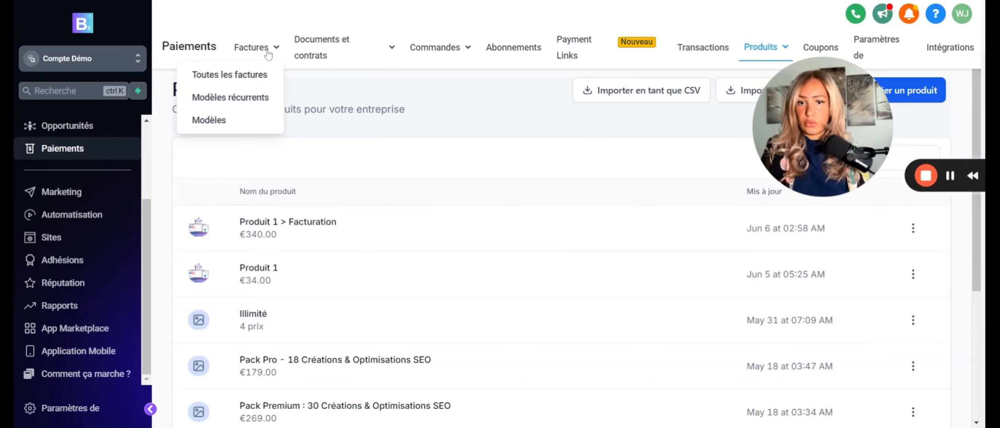
click(233, 104)
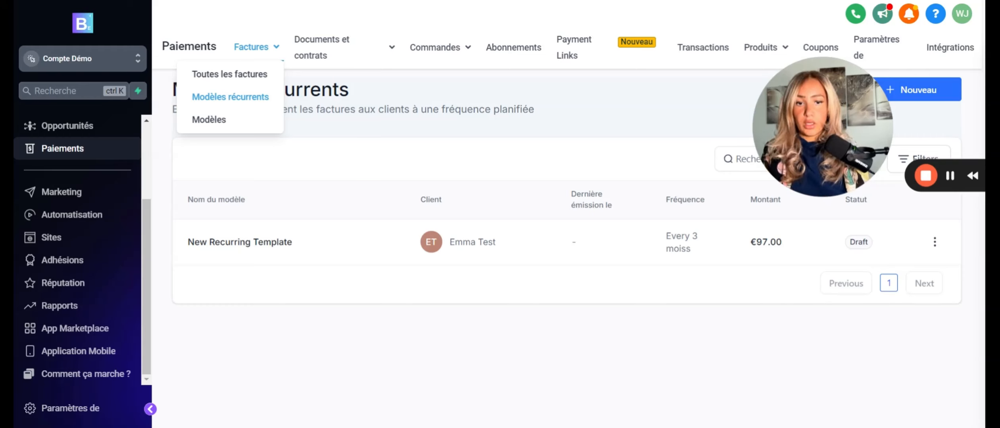
mouse_move(260, 56)
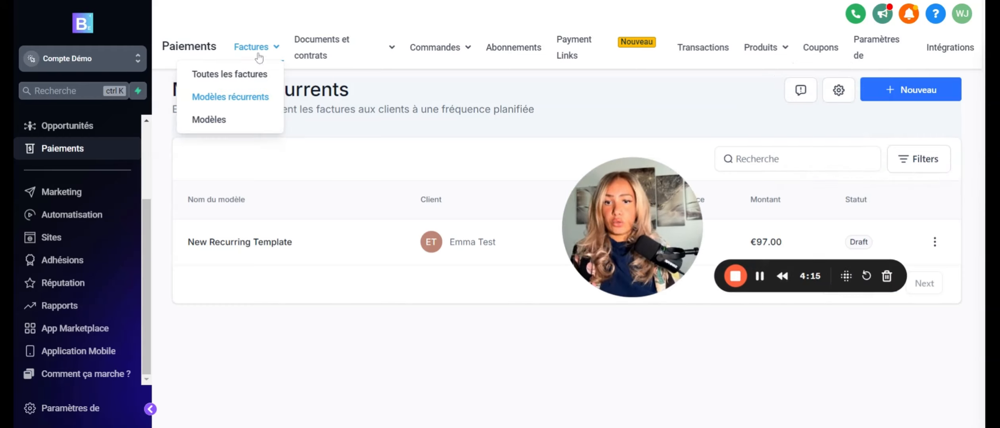
click(209, 119)
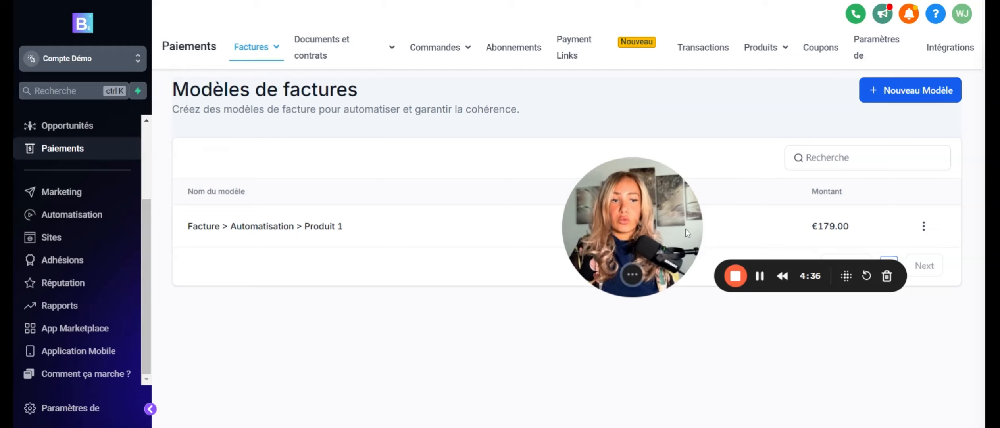
drag(610, 227, 672, 333)
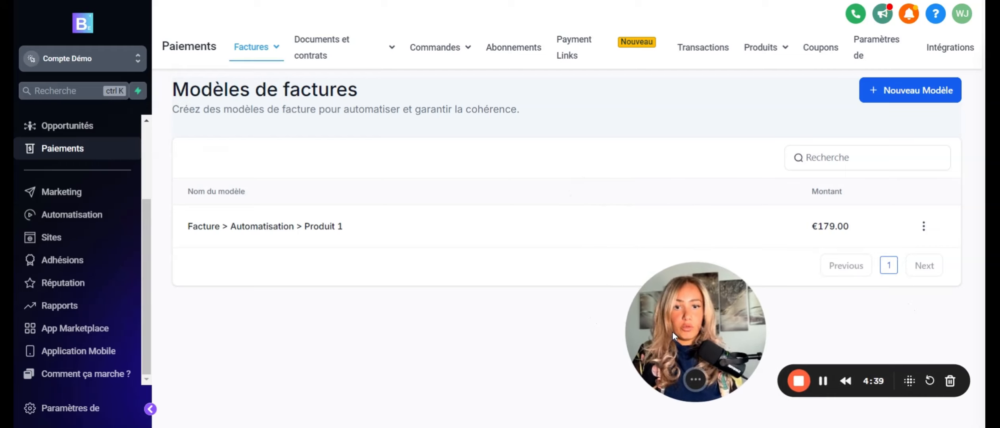
Step: Create a new invoice template and name it "Produit 1 > Automatisation"
click(894, 99)
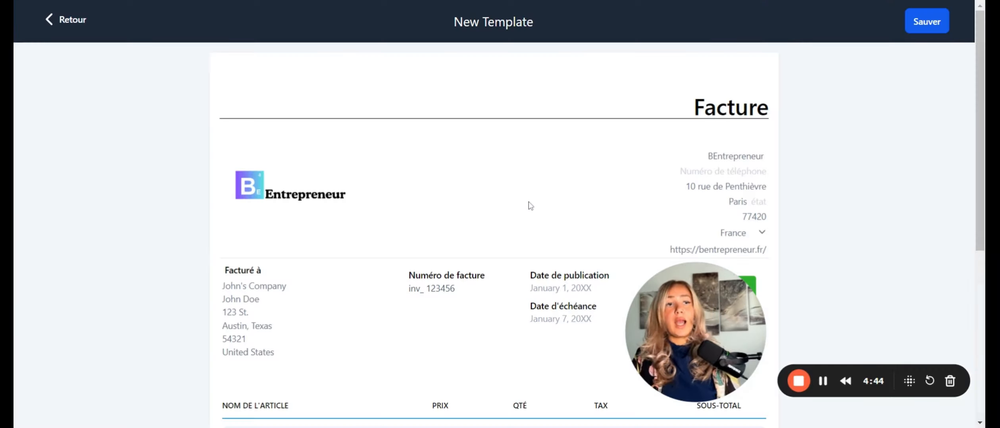
scroll(530, 206, down, 1)
scroll(569, 105, up, 1)
scroll(499, 181, down, 1)
scroll(501, 181, up, 1)
triple_click(494, 22)
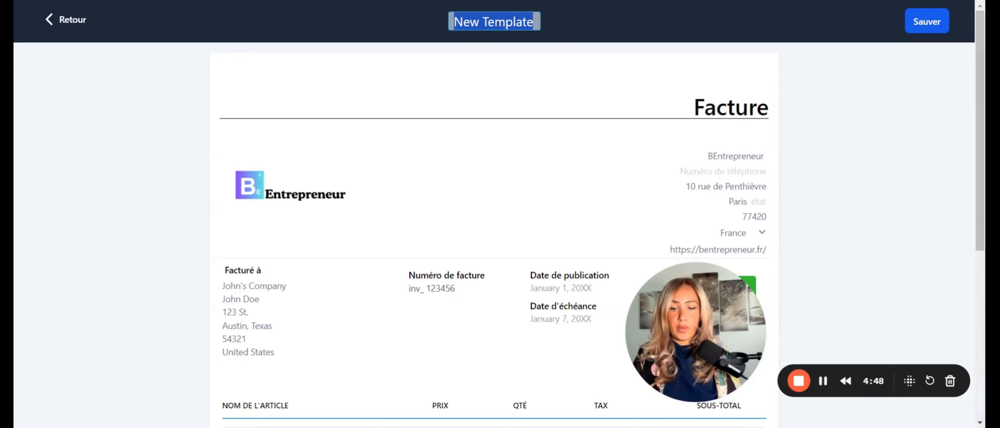
text(Produit 1)
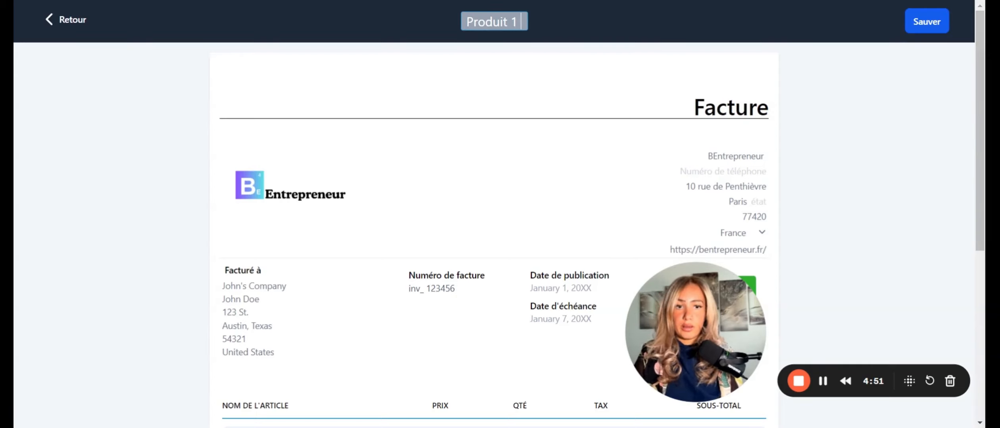
text( > Automatisa)
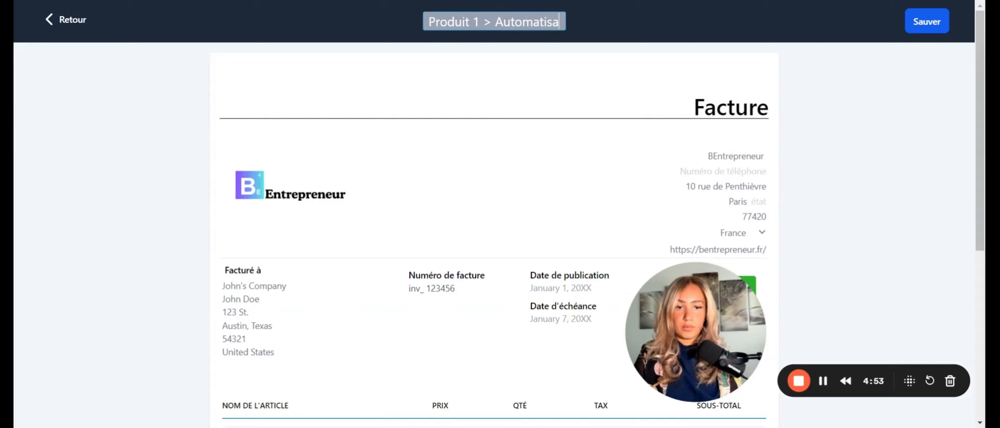
text(tion)
click(502, 73)
Step: Add the item "Produit 1 > Facturation @ 340" to the invoice template with the description "Descriptiontest"
scroll(632, 56, down, 1)
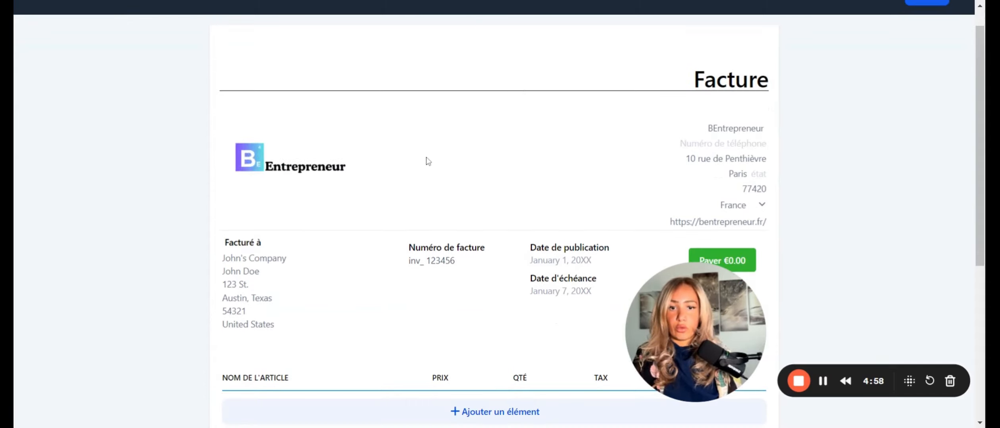
drag(427, 157, 254, 157)
scroll(540, 186, down, 2)
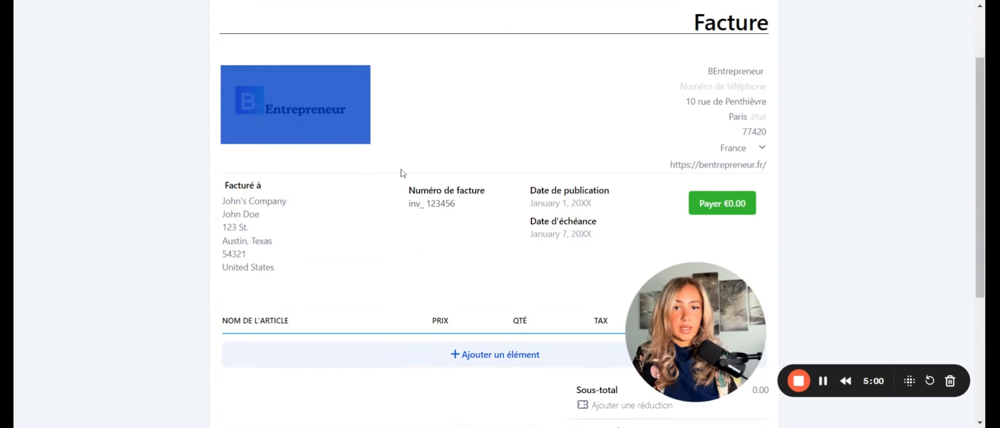
scroll(402, 173, down, 2)
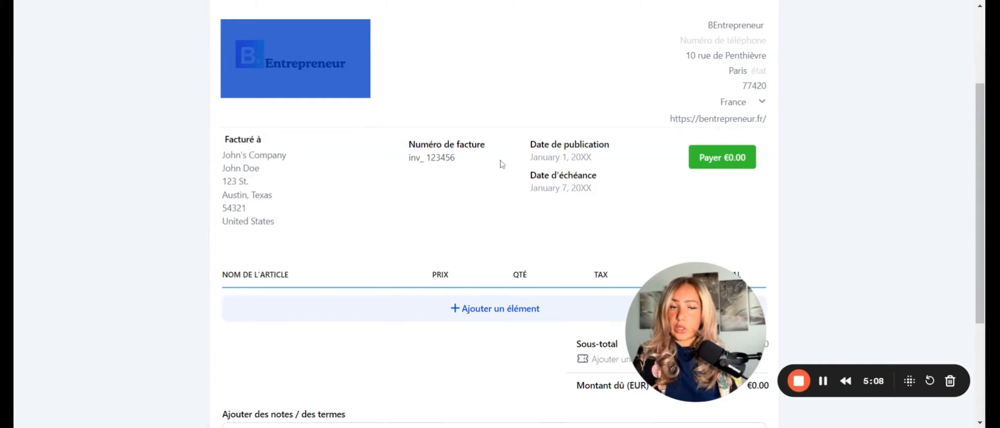
scroll(503, 160, down, 5)
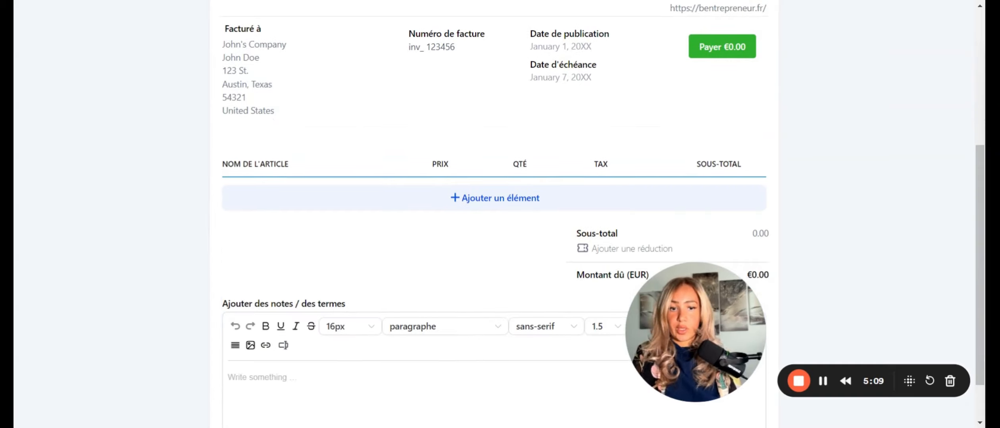
click(464, 204)
click(445, 213)
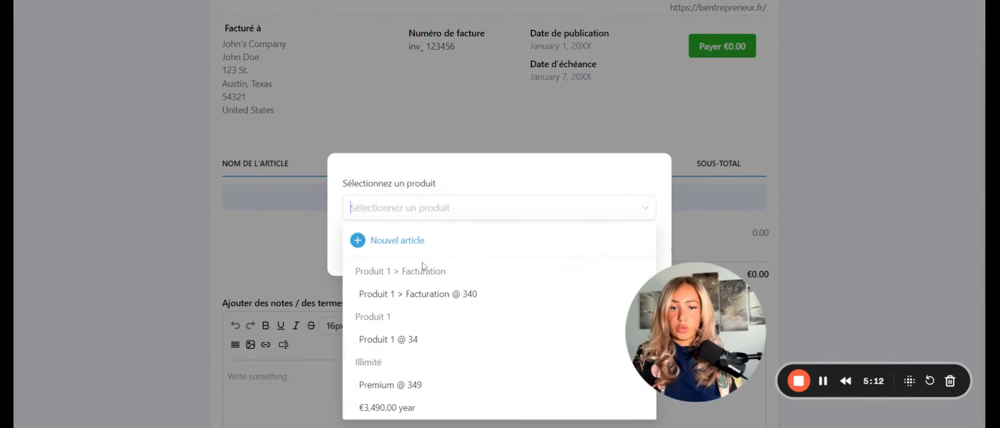
click(399, 296)
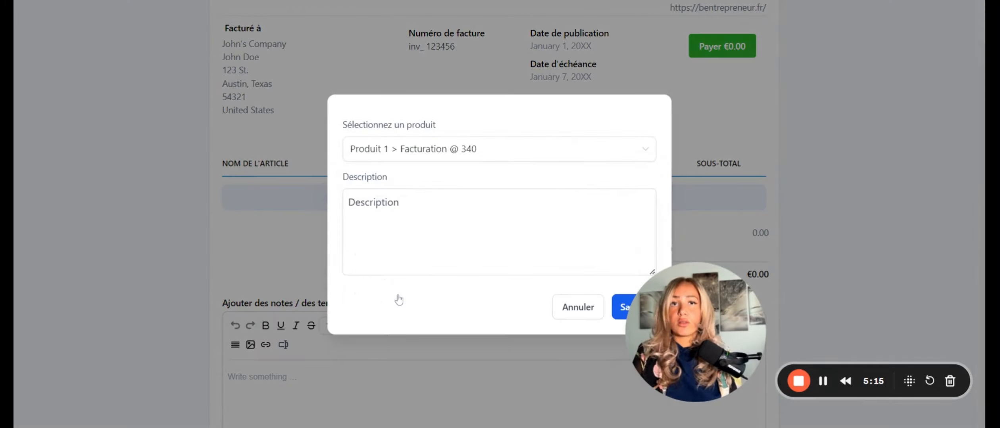
click(400, 203)
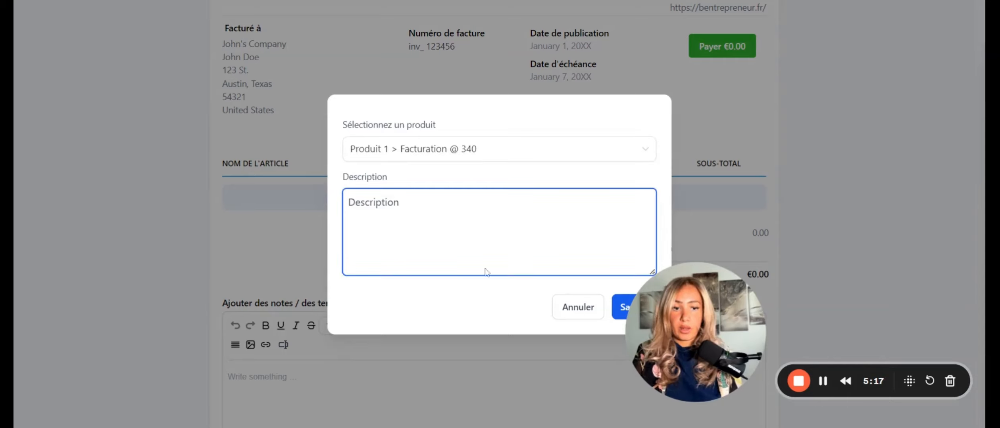
text(test)
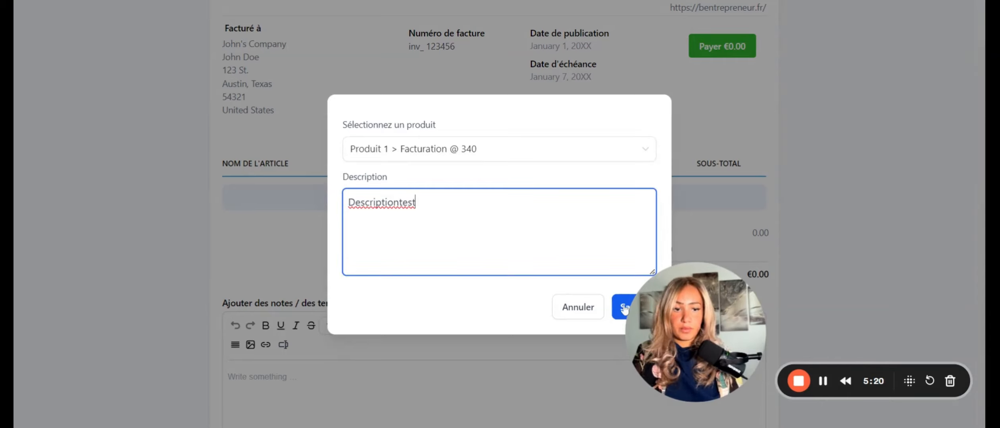
click(625, 308)
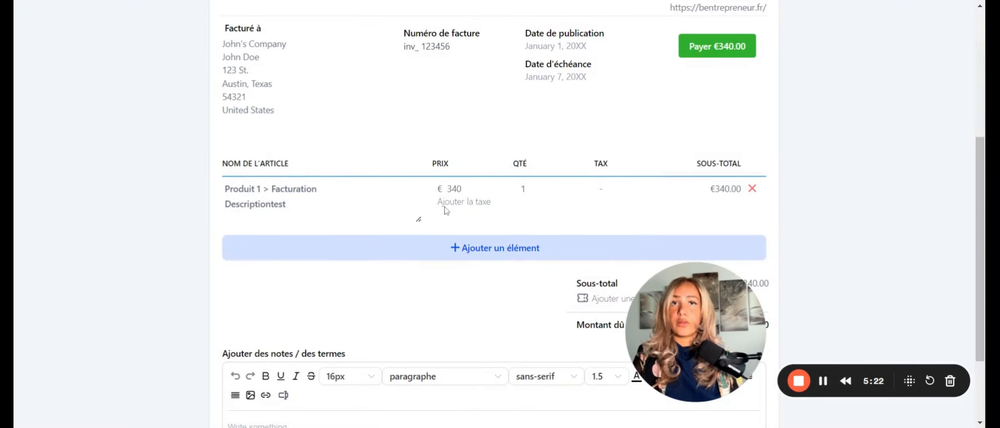
Step: Rename the invoice template as "Produit 1 > Tarif /an > 340 €"
scroll(445, 207, down, 1)
scroll(444, 170, down, 1)
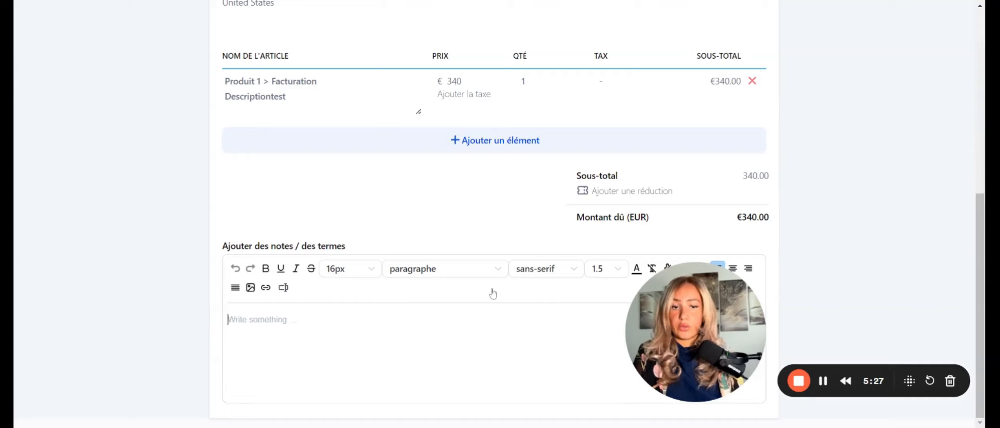
scroll(608, 165, up, 7)
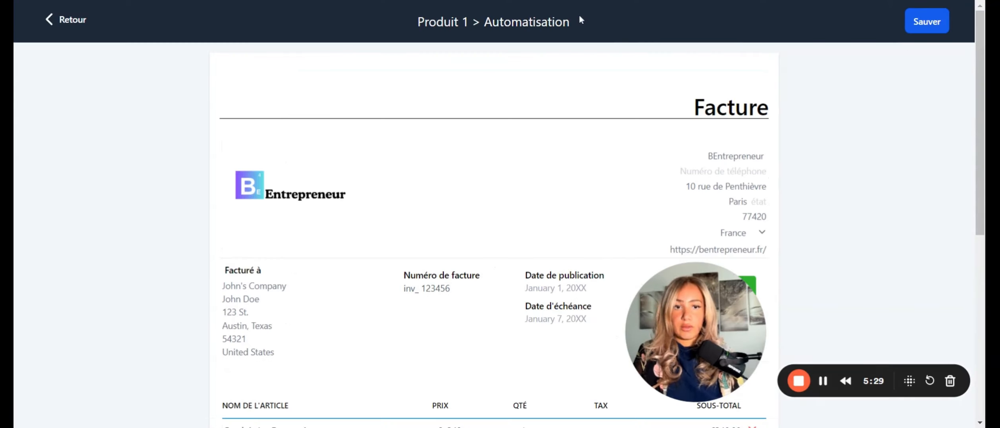
click(504, 21)
drag(484, 22, 593, 28)
click(593, 27)
click(511, 22)
drag(484, 22, 570, 22)
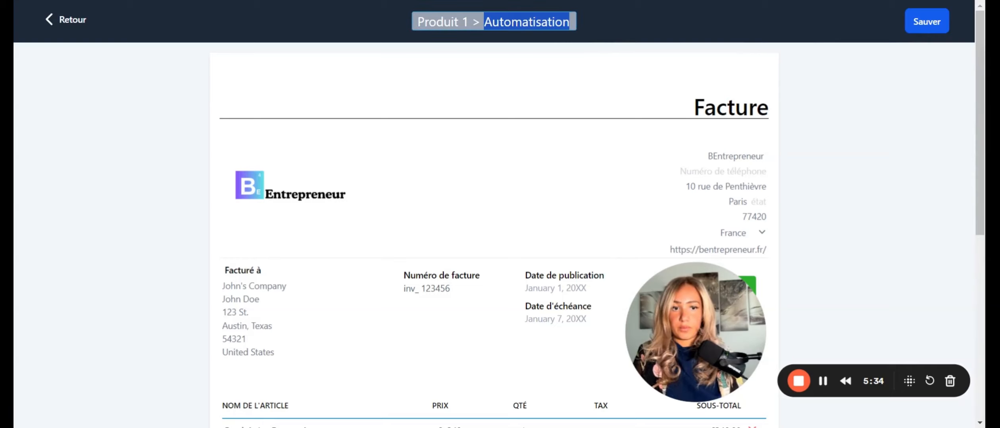
text(Ta)
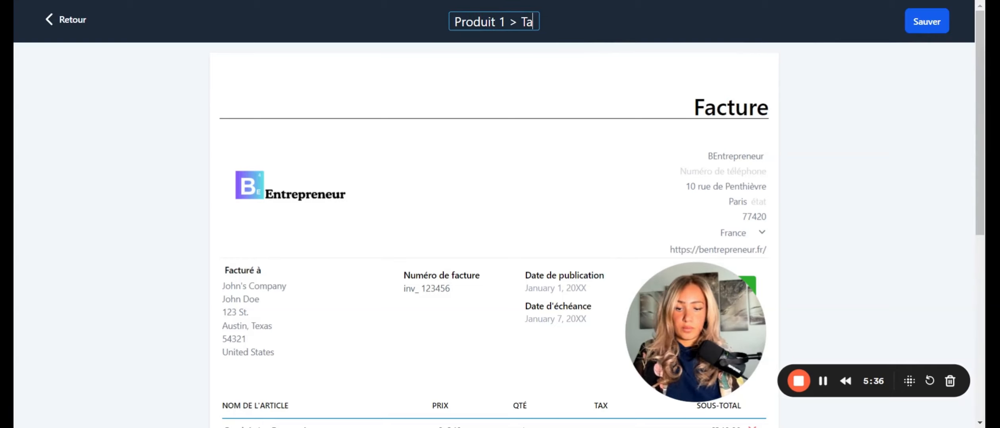
text(rif A)
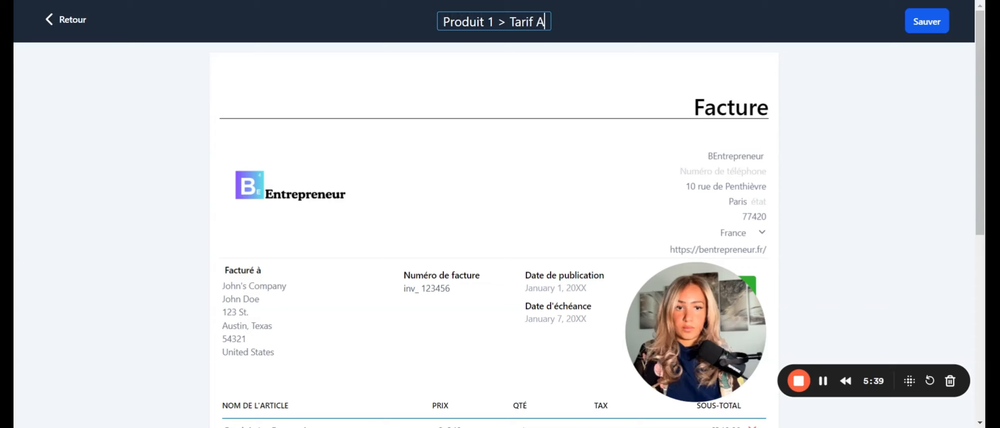
key(BackSpace)
key(BackSpace)
text(:)
key(BackSpace)
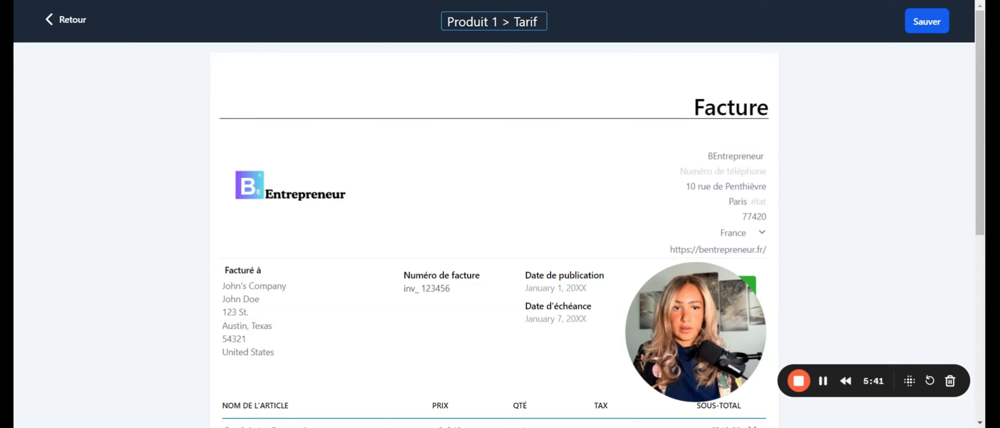
text(/an)
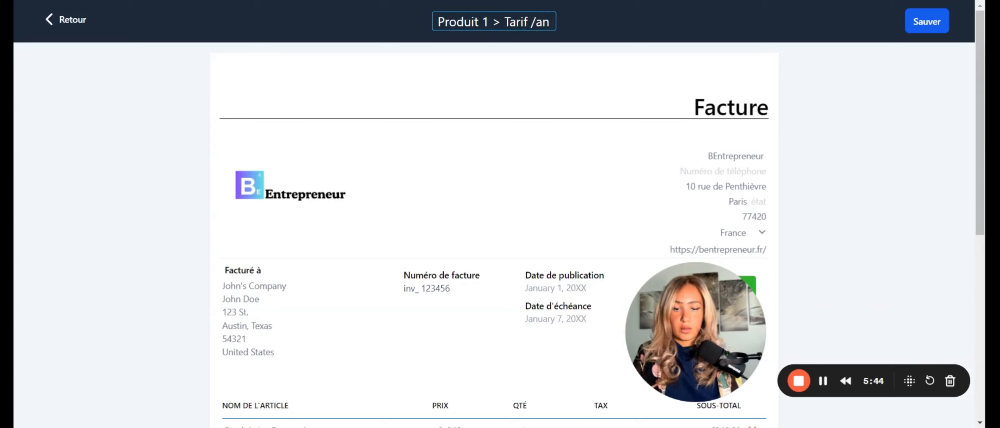
text( > 340 €)
key(Return)
Step: Save the invoice template and open the payments settings
click(930, 29)
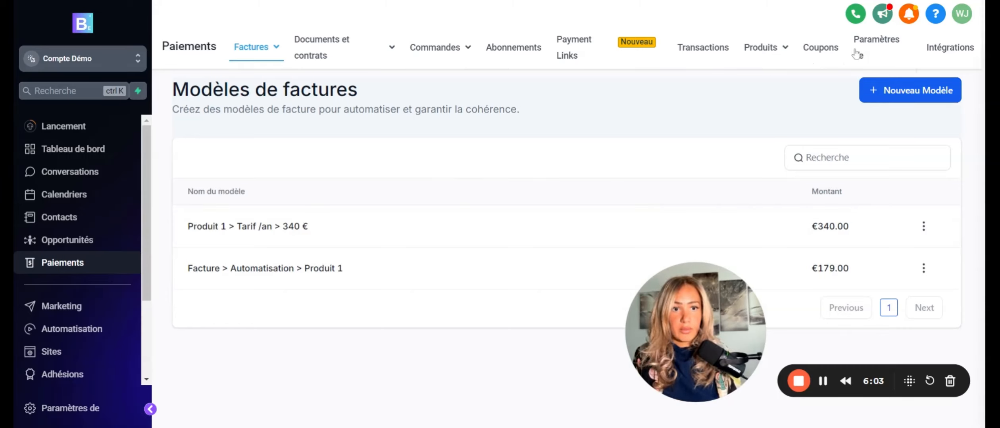
click(876, 47)
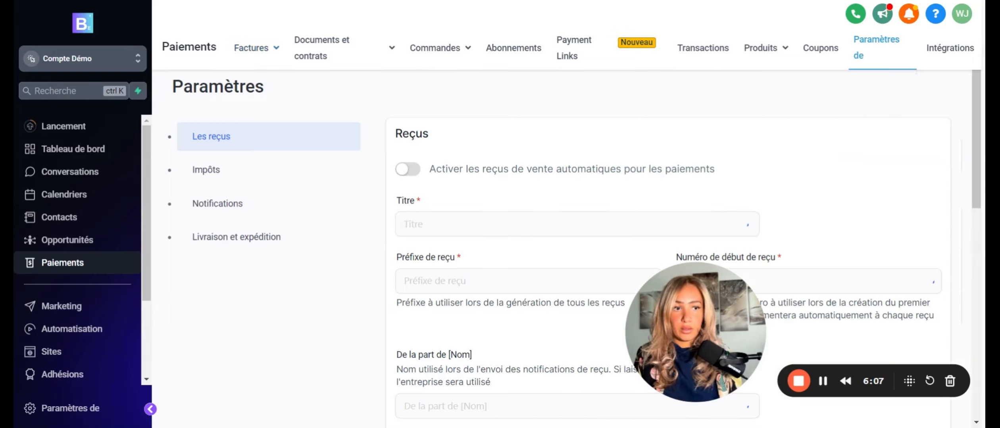
Step: Review the receipt settings from title to notes and terms, and open the tax settings
scroll(499, 190, down, 1)
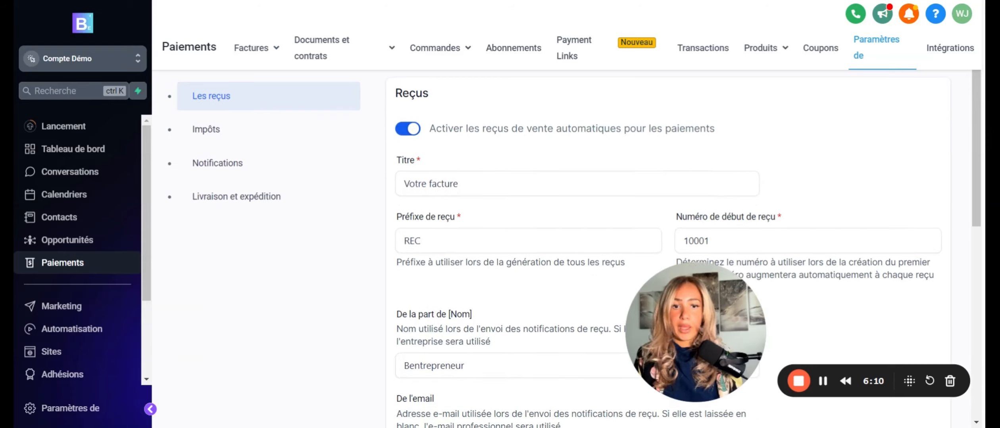
scroll(509, 207, down, 1)
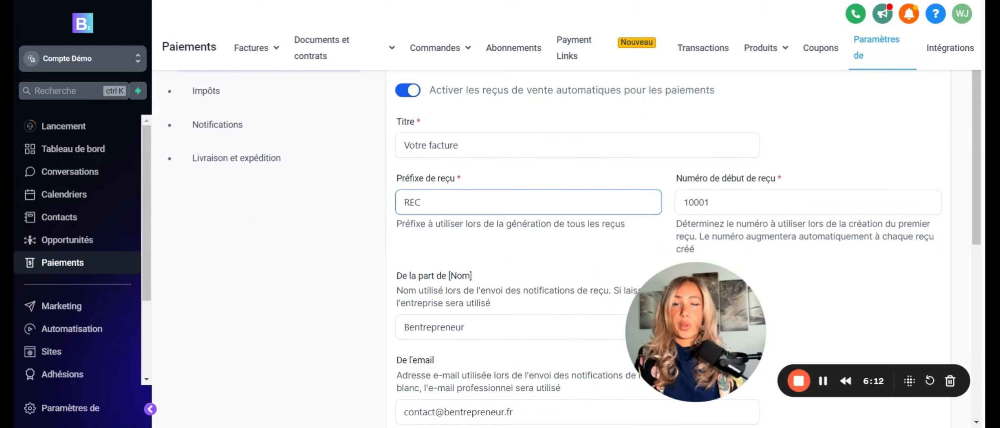
scroll(527, 202, down, 3)
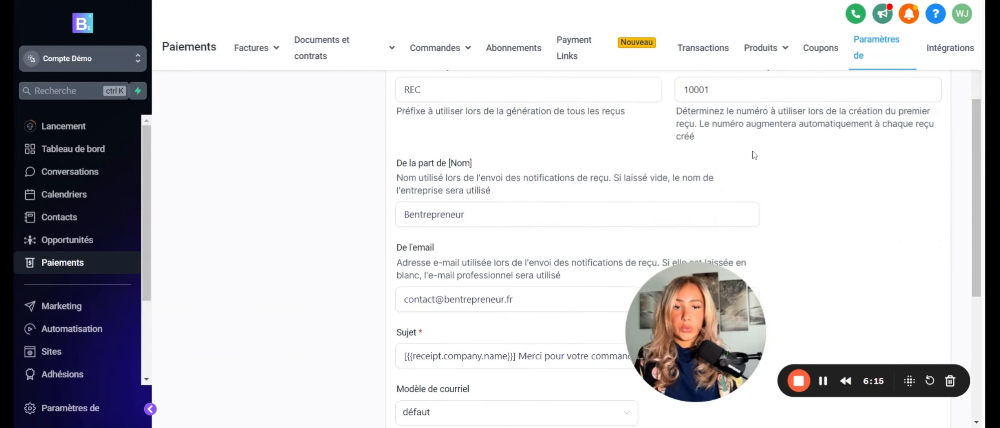
scroll(516, 206, down, 2)
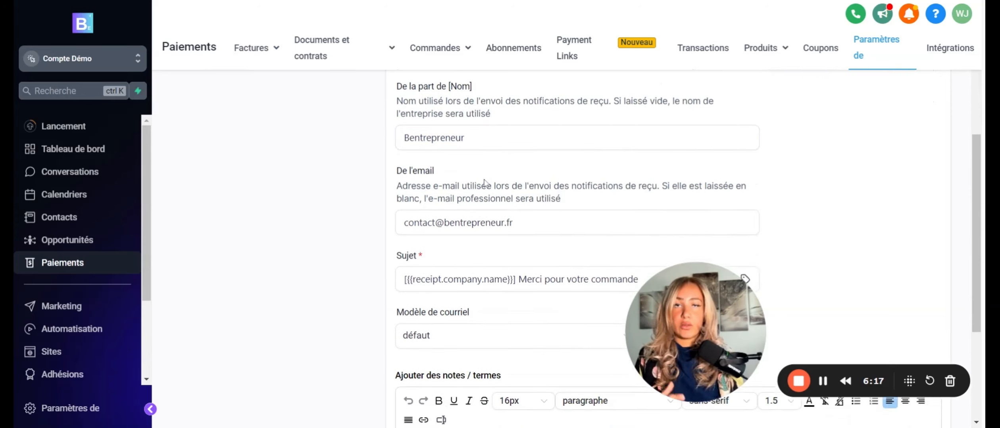
scroll(485, 182, down, 4)
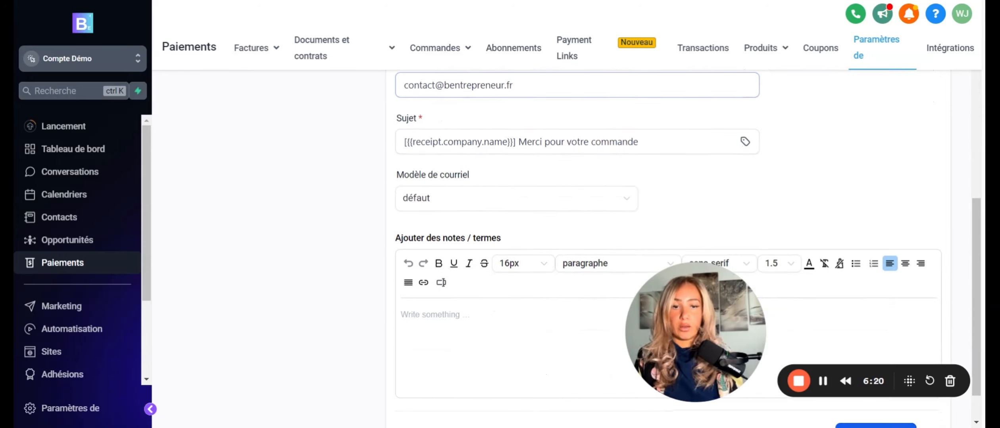
scroll(705, 156, down, 1)
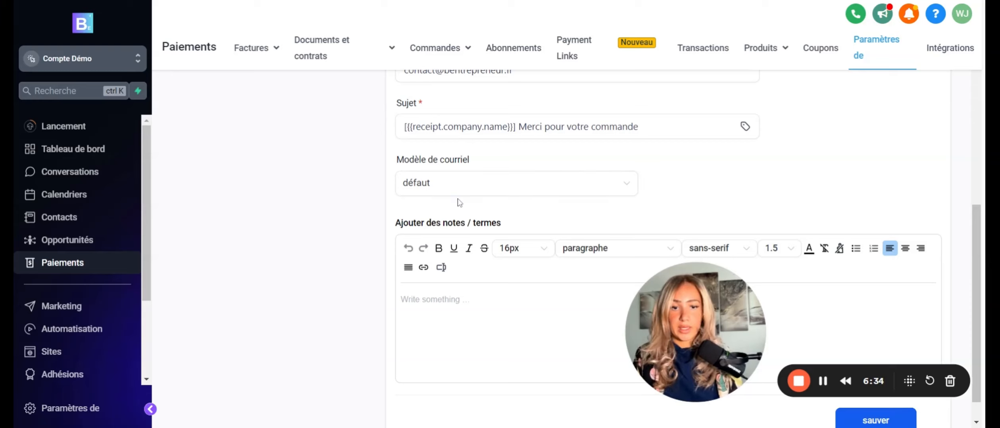
scroll(459, 202, down, 1)
scroll(313, 222, up, 10)
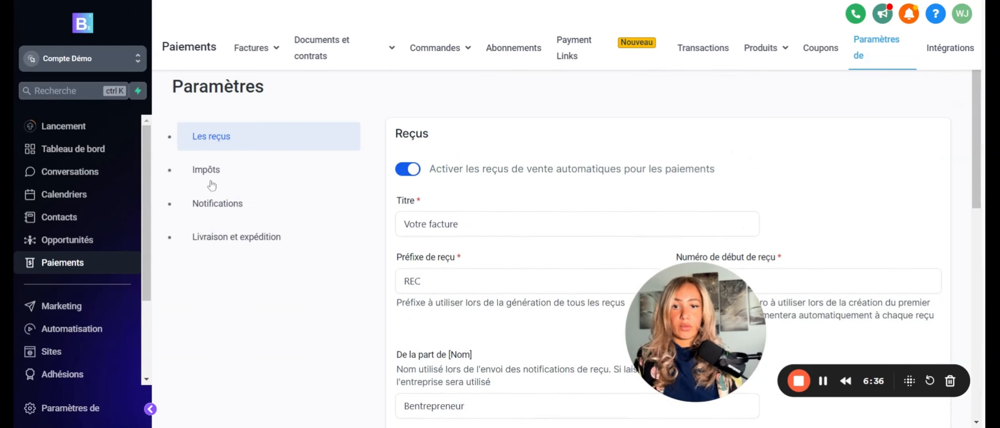
click(225, 175)
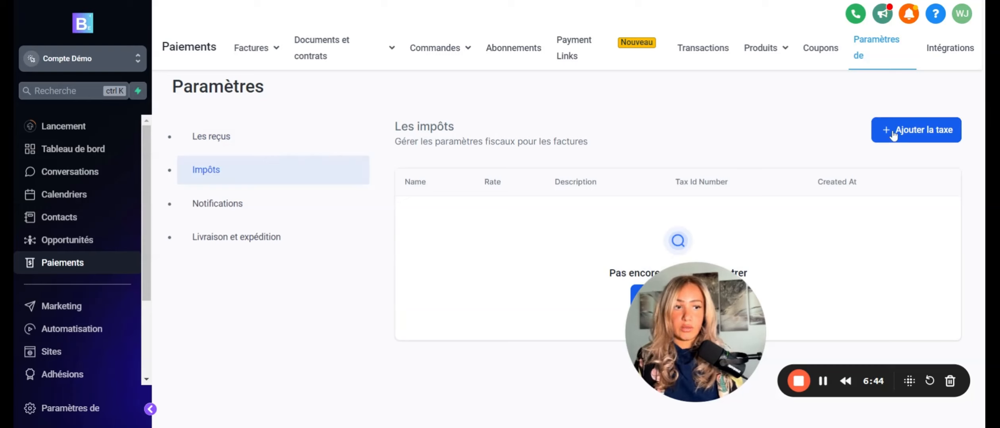
Step: Choose "Template : Abandoned Checkout SEO" as the abandoned cart notification's email template and open the delivery and shipping settings
click(285, 208)
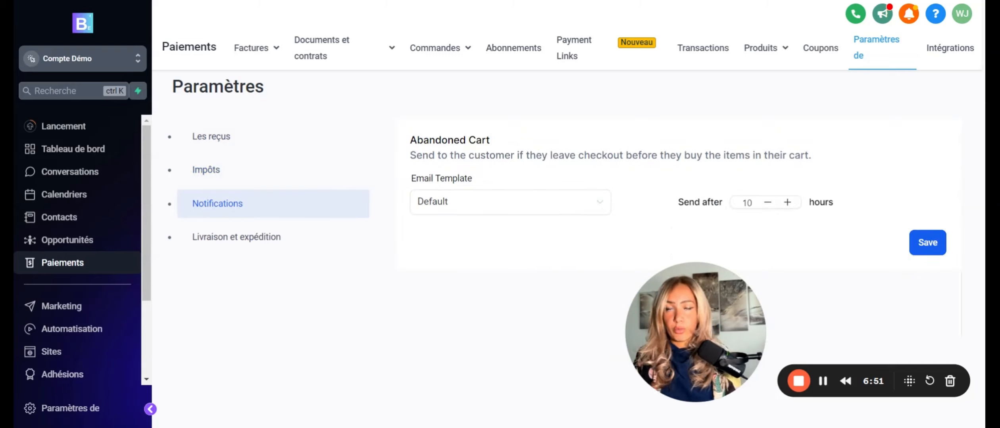
click(488, 209)
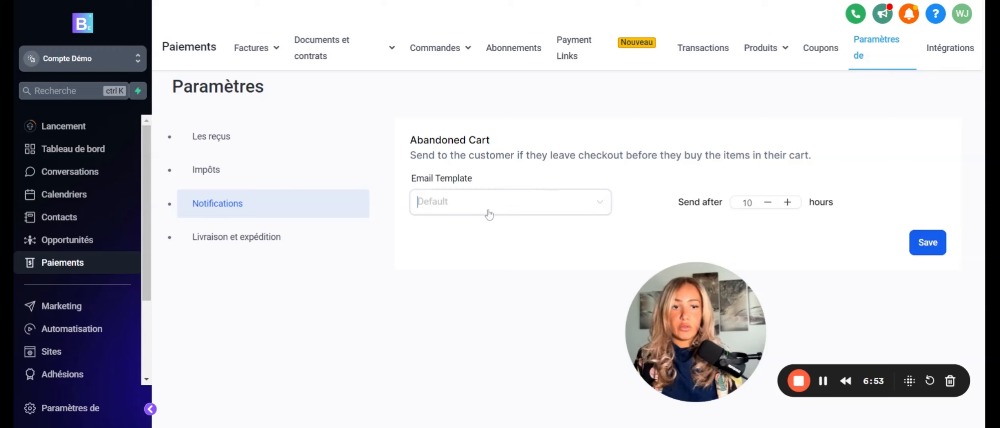
scroll(472, 357, down, 1)
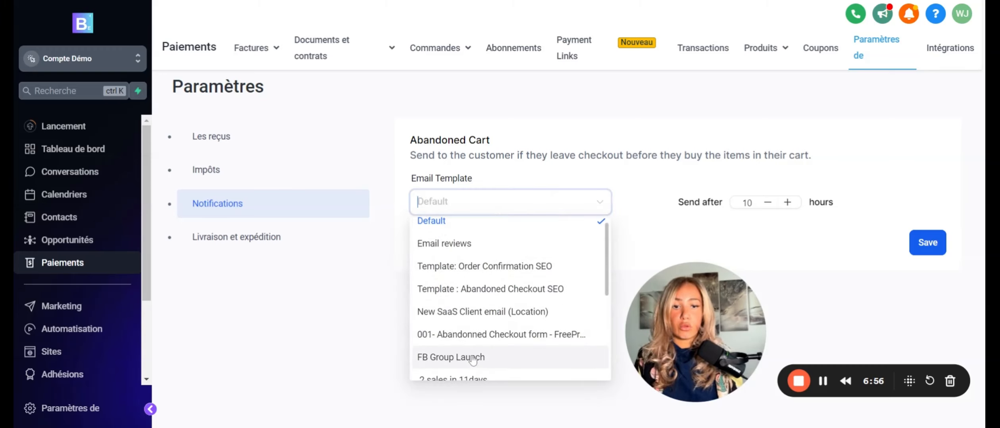
click(472, 296)
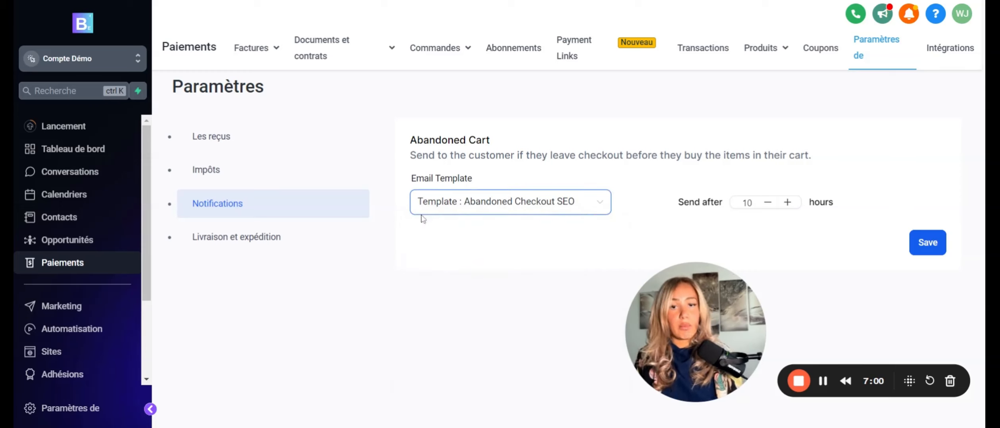
mouse_move(276, 53)
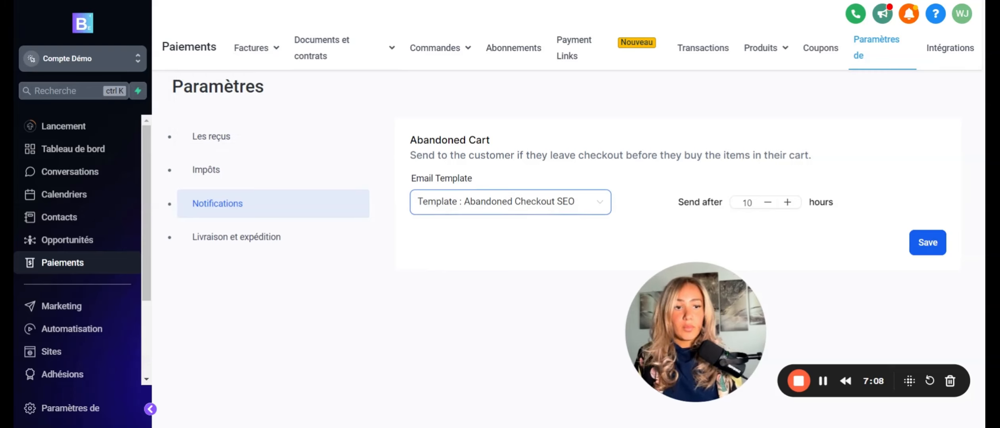
click(280, 237)
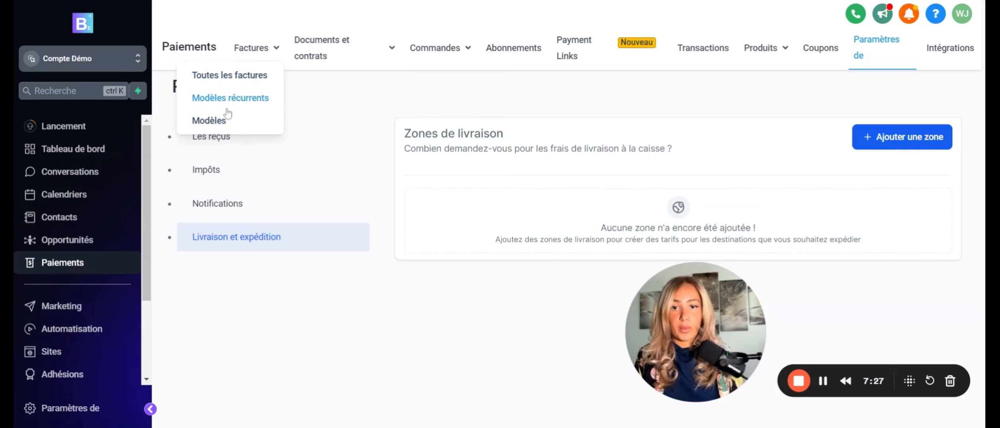
Step: Open the invoice template "Produit 1 > Tarif /an > 340 €" for editing and look through its contents
click(207, 128)
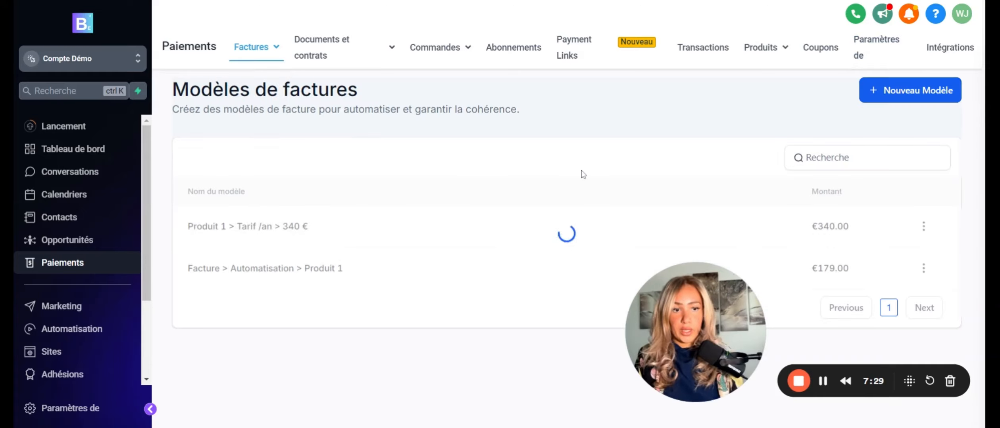
click(924, 229)
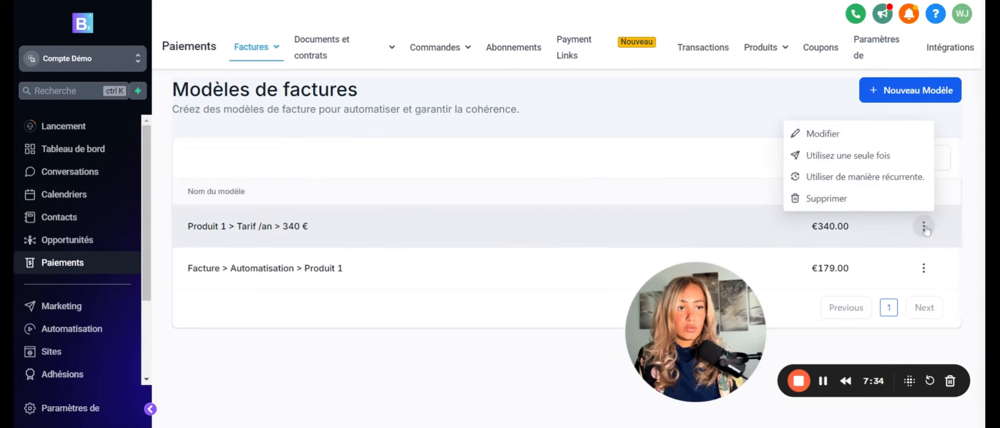
click(851, 136)
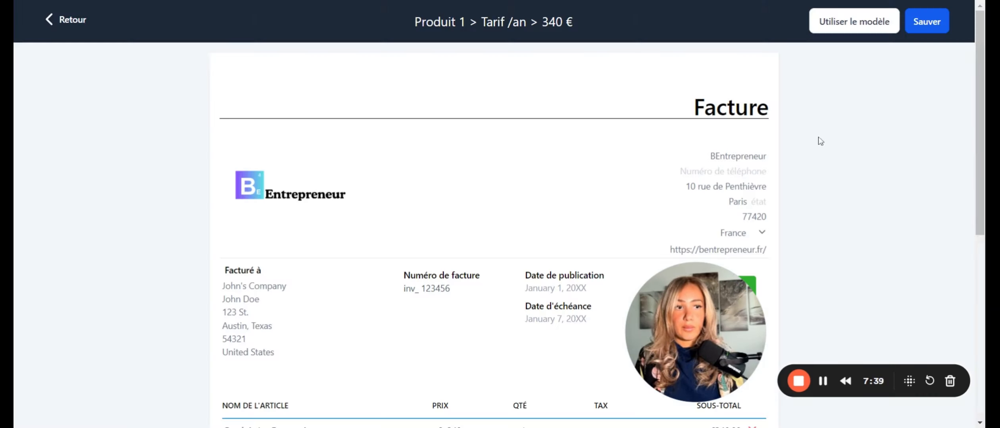
scroll(589, 192, down, 6)
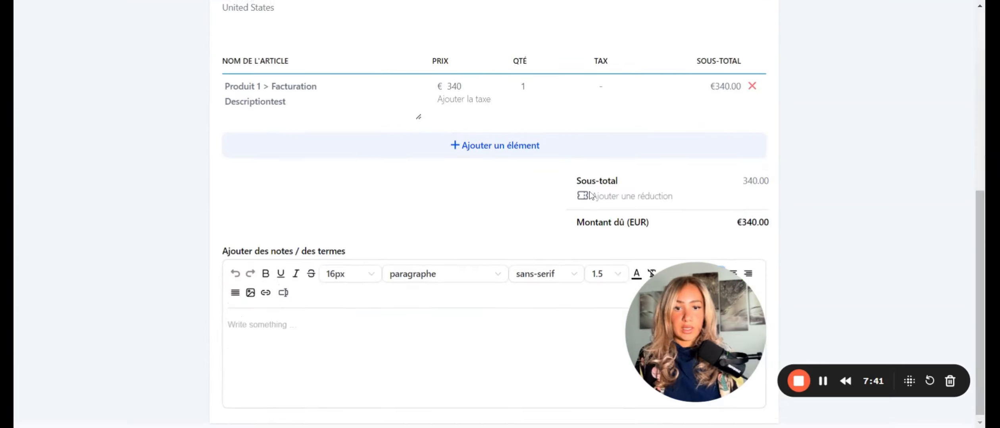
scroll(589, 191, up, 6)
Step: Create a one-time invoice from the template and check its billed item
click(848, 18)
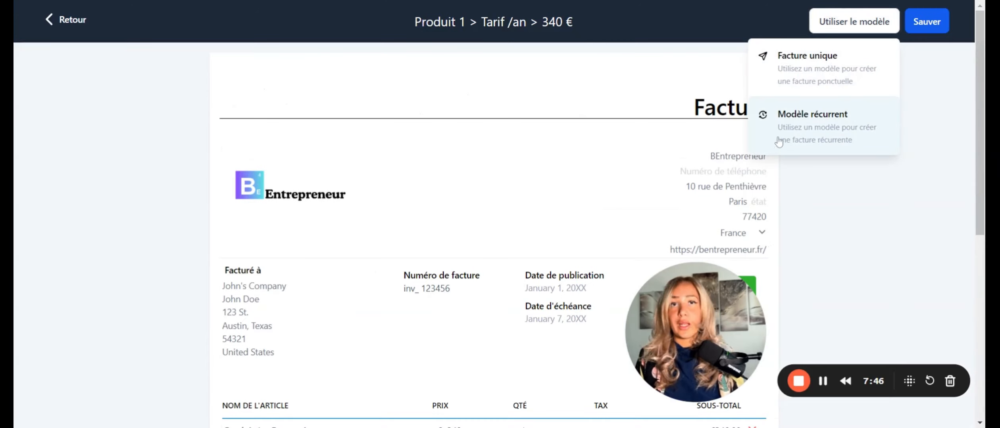
click(794, 88)
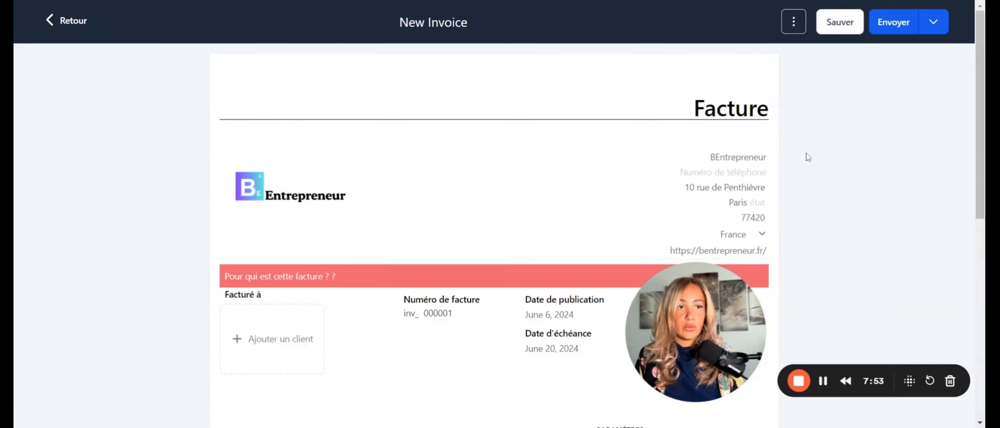
scroll(480, 223, down, 10)
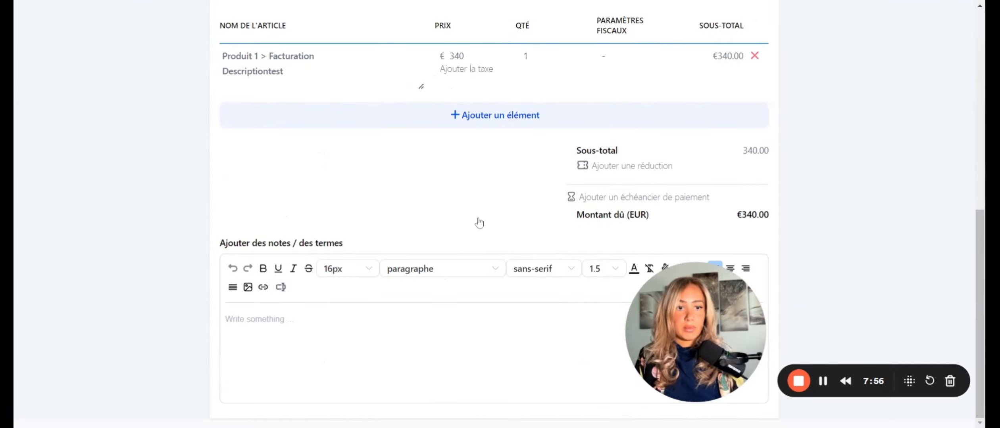
Step: Name the new invoice "Client 1" and try to save it
scroll(479, 223, up, 10)
click(433, 22)
text(Client 1)
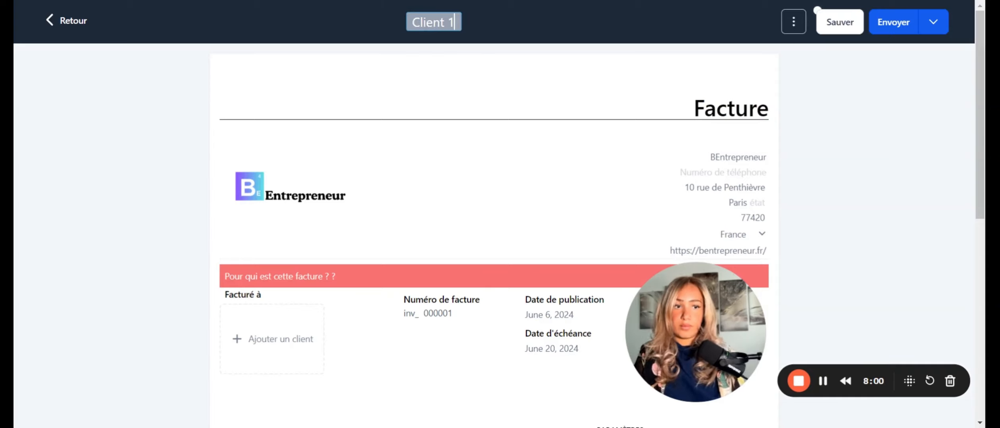
click(793, 25)
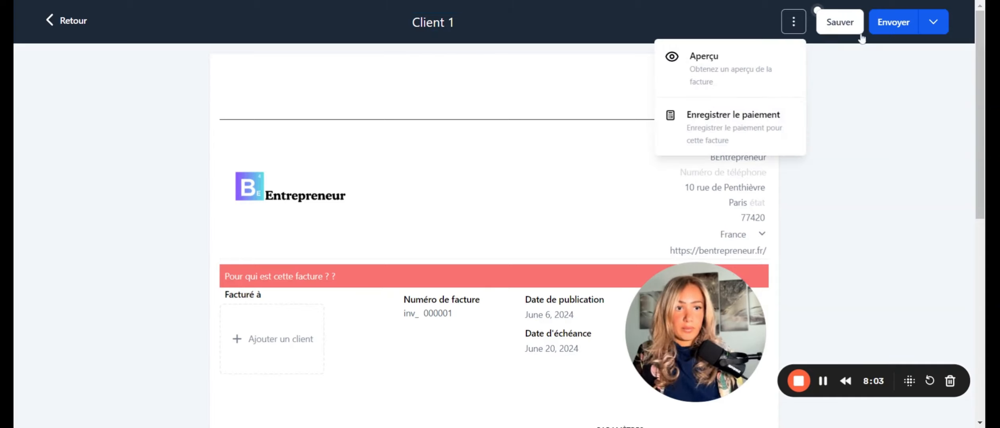
click(836, 31)
click(836, 32)
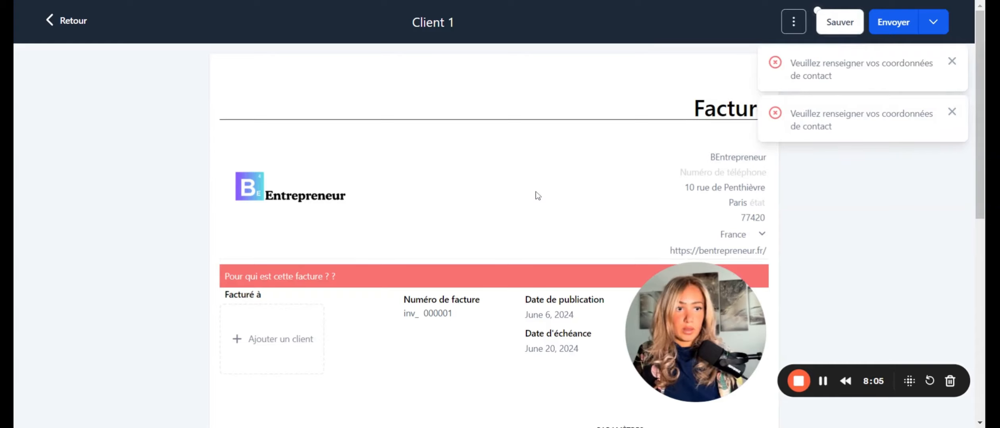
Step: Add an existing client from the client list to the invoice, save it and return to the invoices overview
scroll(537, 196, down, 5)
click(279, 148)
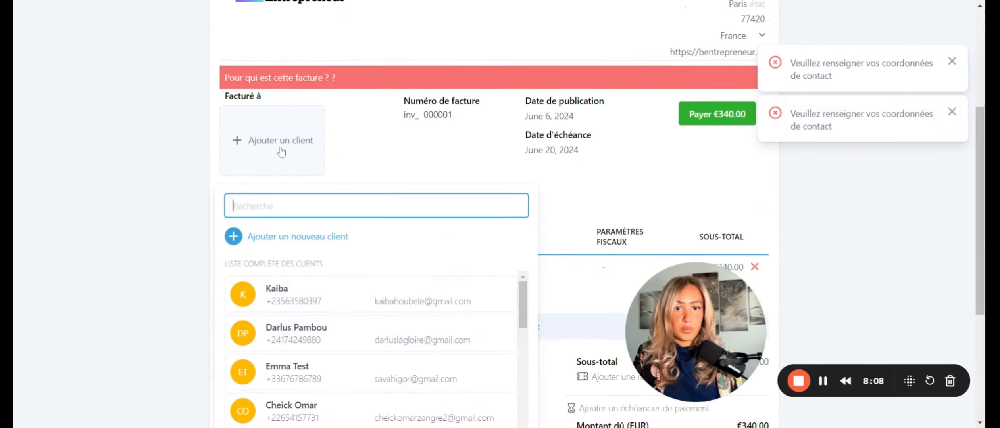
click(304, 338)
scroll(777, 141, up, 5)
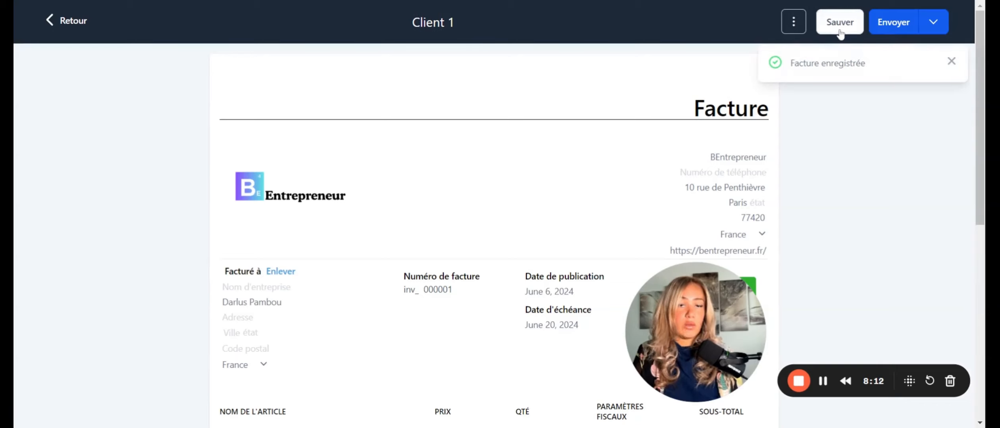
click(793, 28)
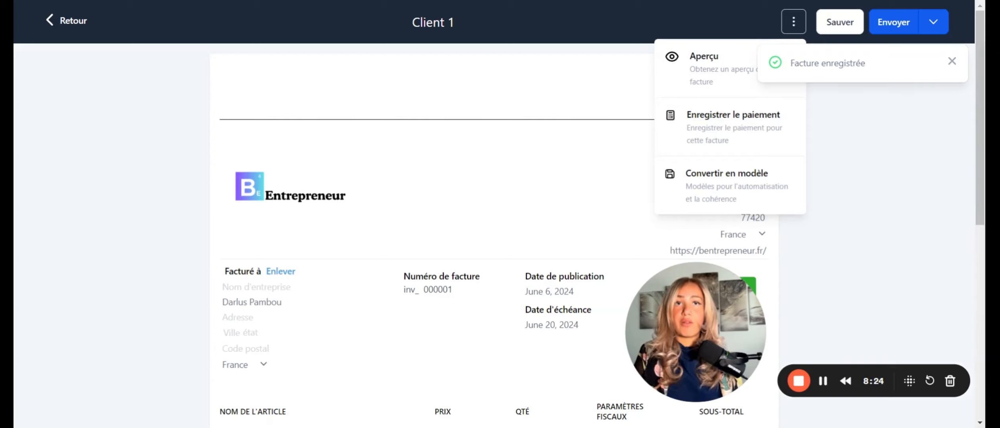
click(72, 22)
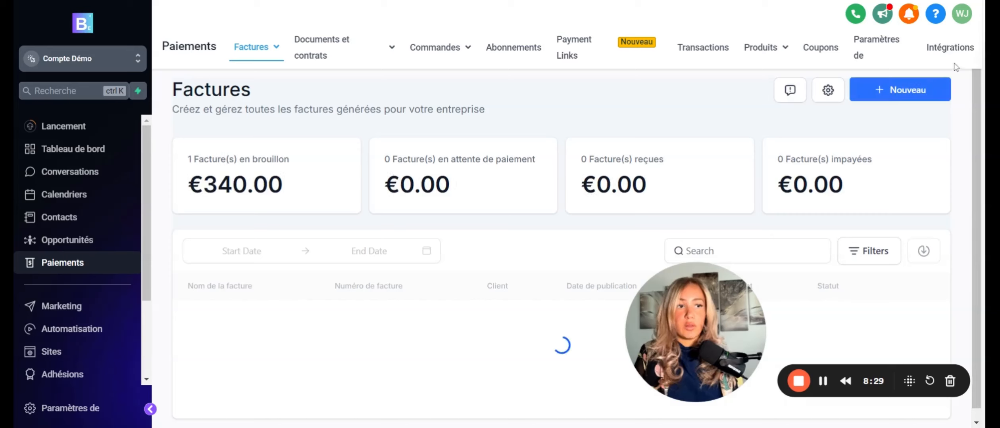
Step: Examine the email template choices for receipts in the payments settings, leaving the selection at "défaut"
click(867, 59)
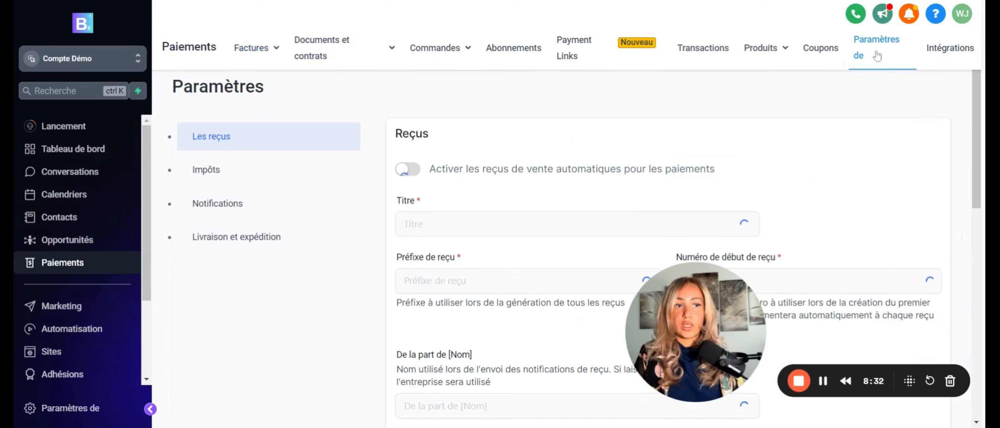
scroll(397, 214, down, 3)
scroll(396, 214, down, 6)
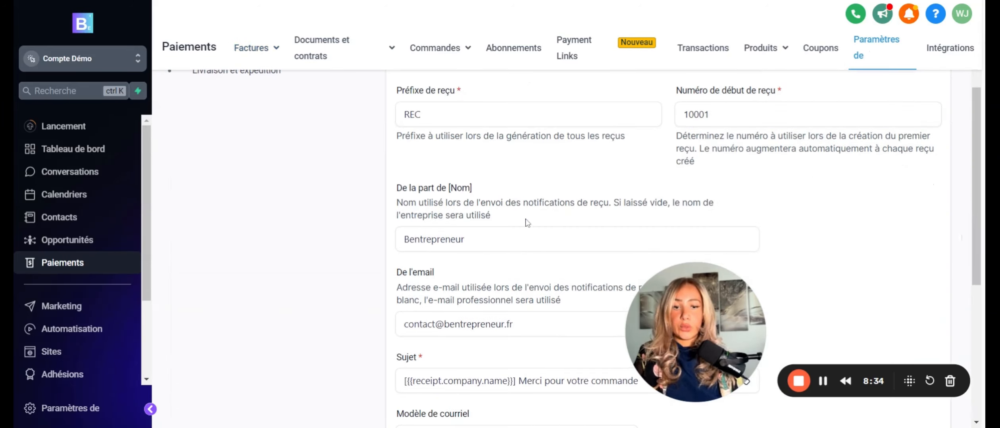
click(515, 241)
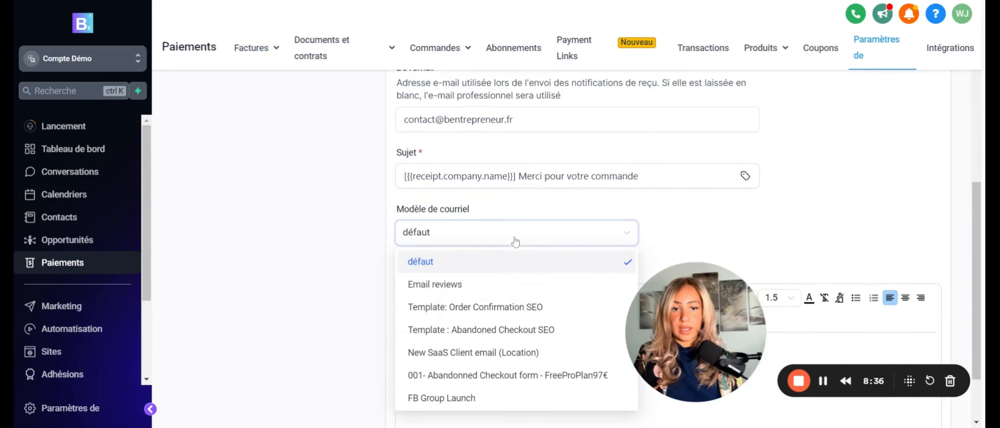
click(631, 250)
scroll(316, 197, up, 5)
Step: Look at the recurring invoice templates and reopen the invoice template "Produit 1 > Tarif /an > 340 €"
mouse_move(265, 58)
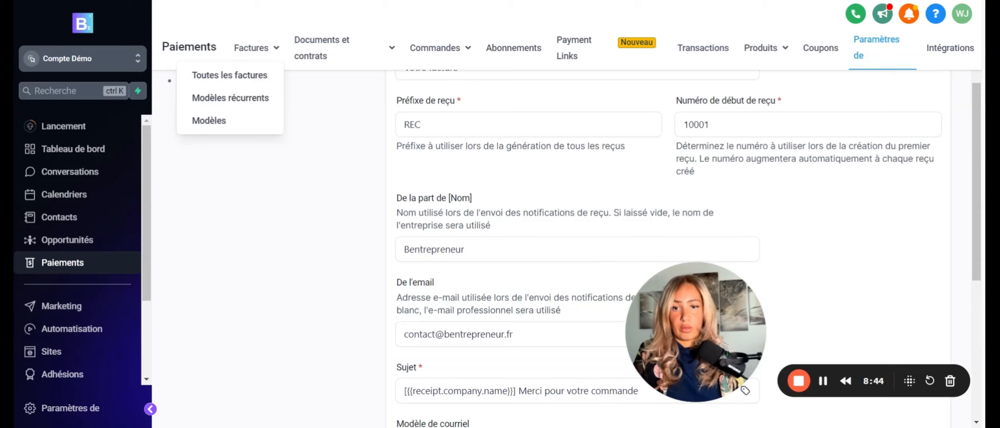
click(227, 108)
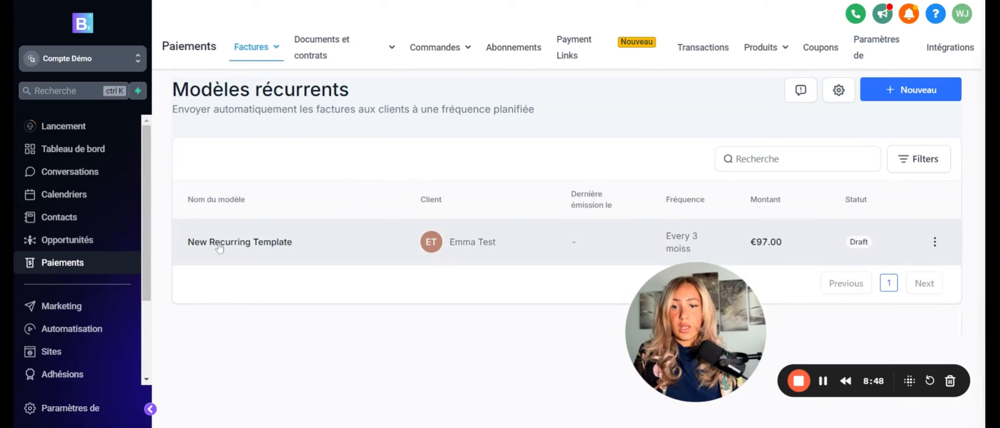
click(218, 121)
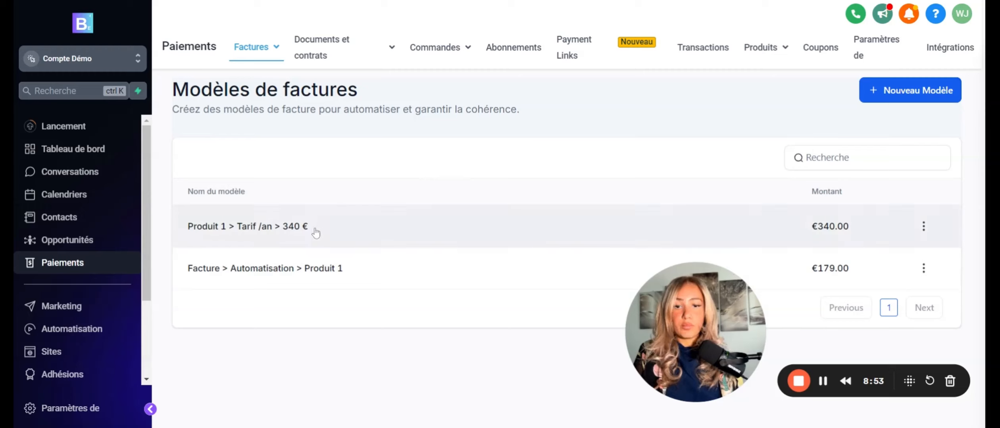
click(317, 235)
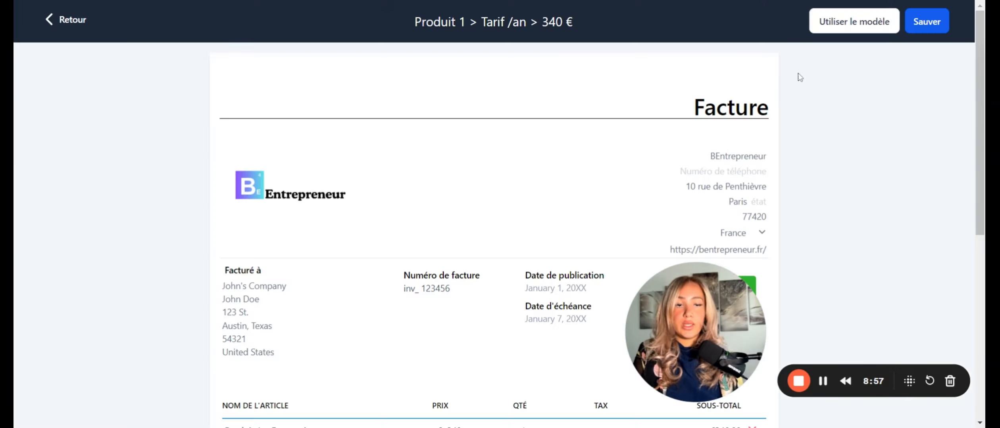
Step: Create a recurring template from the invoice model and set its frequency to monthly on the first Monday of every 2 months
click(861, 28)
click(805, 134)
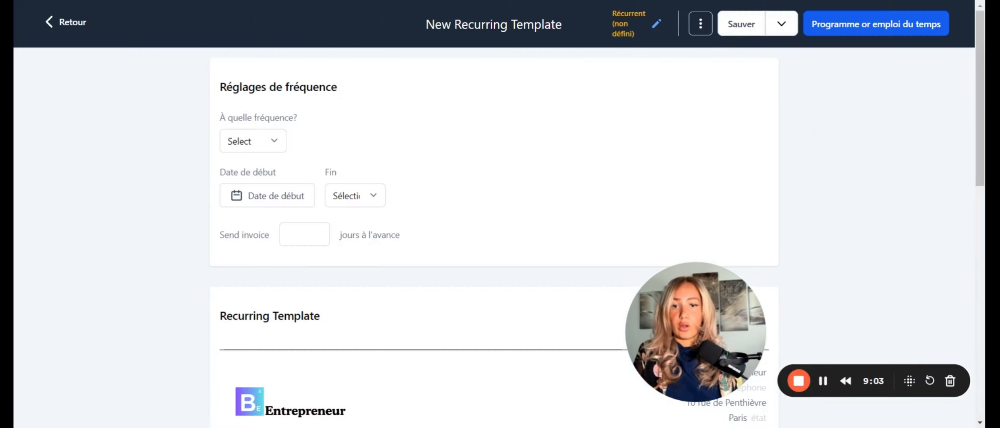
click(274, 141)
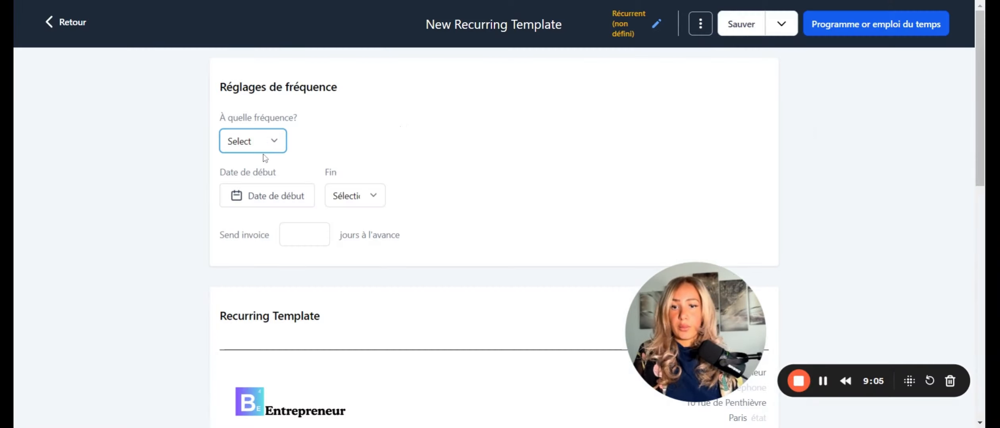
click(247, 202)
click(382, 150)
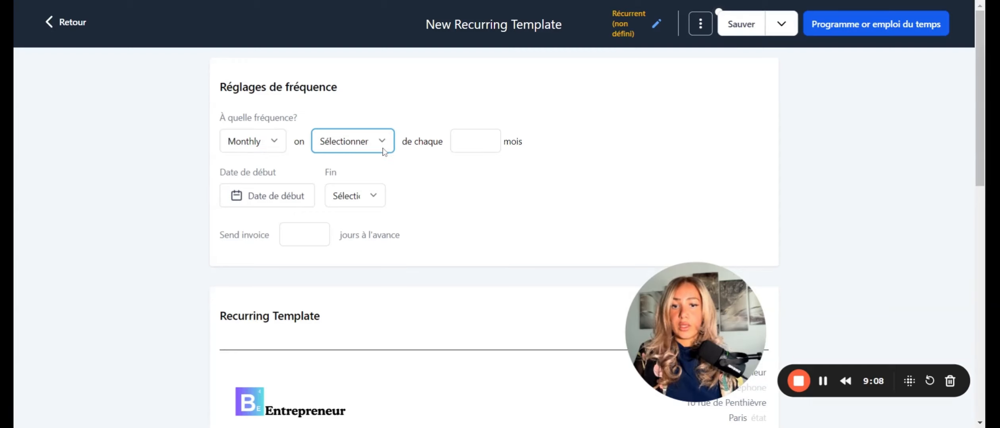
click(381, 161)
click(472, 147)
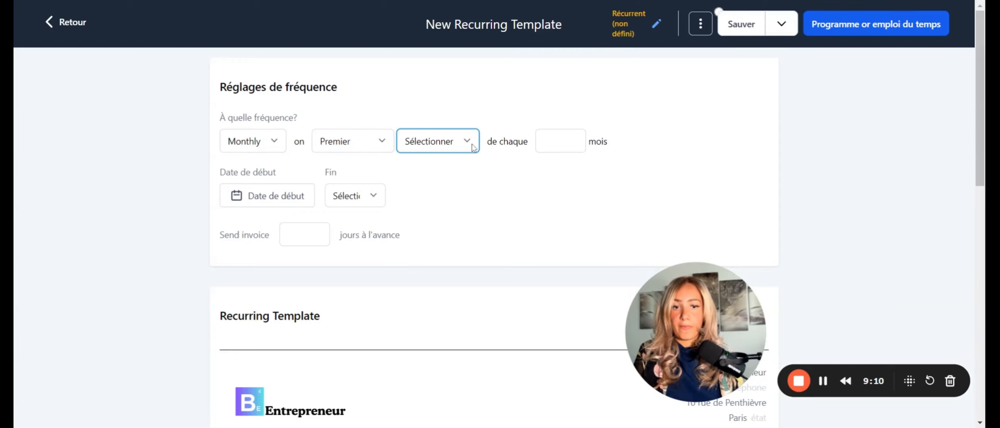
click(448, 179)
click(555, 141)
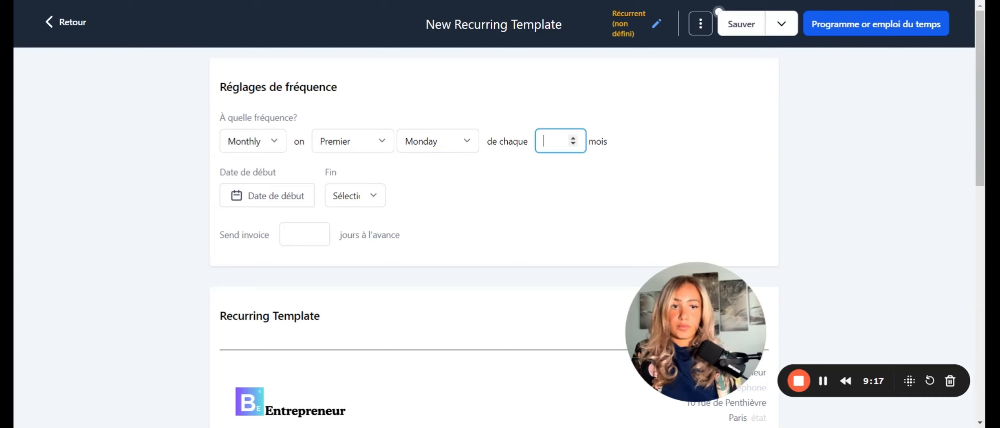
text(2)
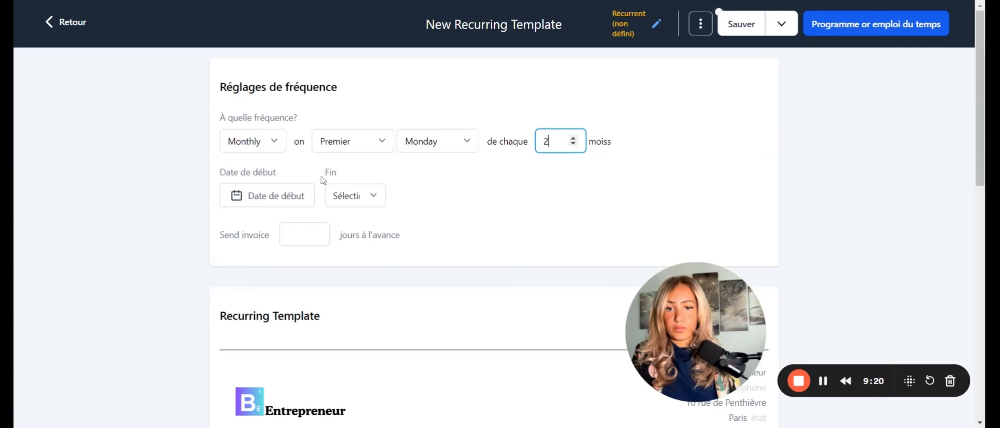
Step: Set the recurring template's start date to June 7, 2024, its end to "Jamais" and invoice sending to 1 day in advance
click(288, 199)
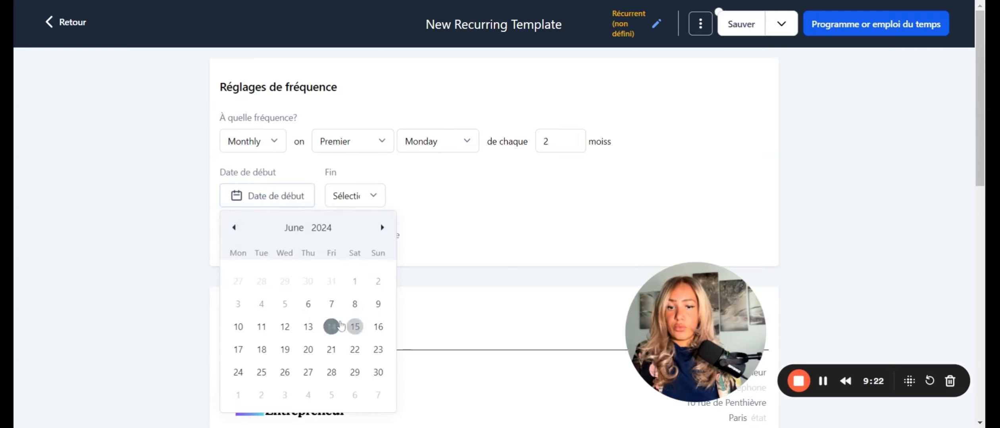
click(336, 307)
click(359, 194)
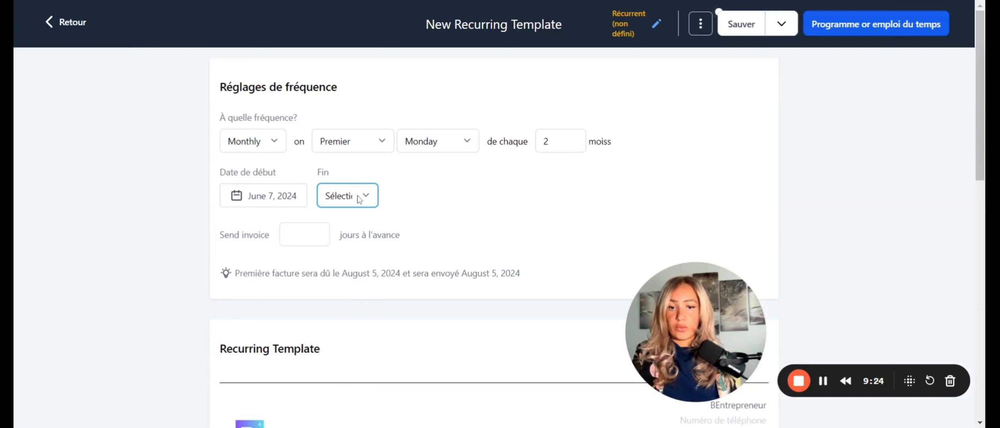
click(355, 215)
scroll(317, 234, down, 2)
click(317, 157)
text(1)
Step: Check the recurring template's item and notes sections and try to save it without a client
scroll(514, 227, down, 10)
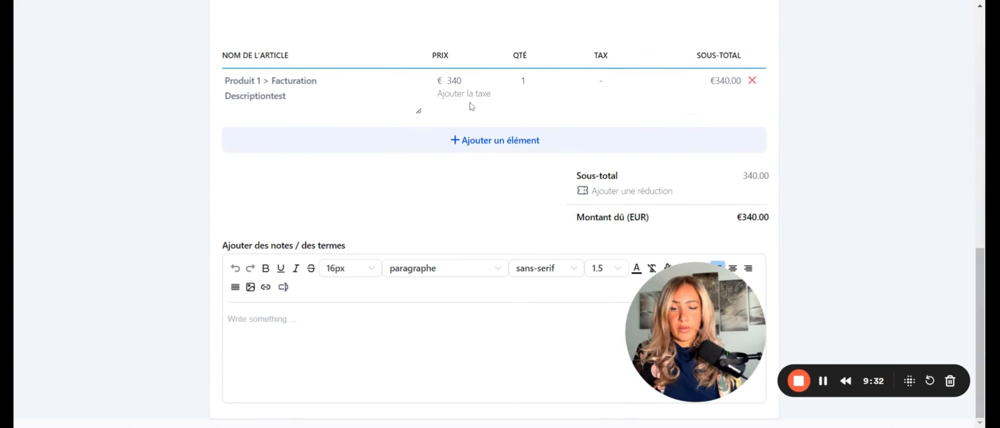
scroll(470, 106, up, 4)
scroll(418, 321, down, 4)
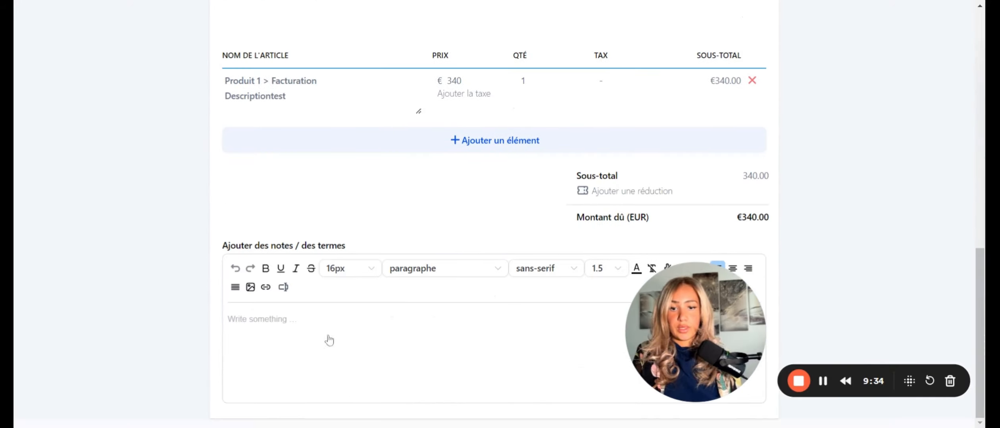
scroll(391, 328, up, 5)
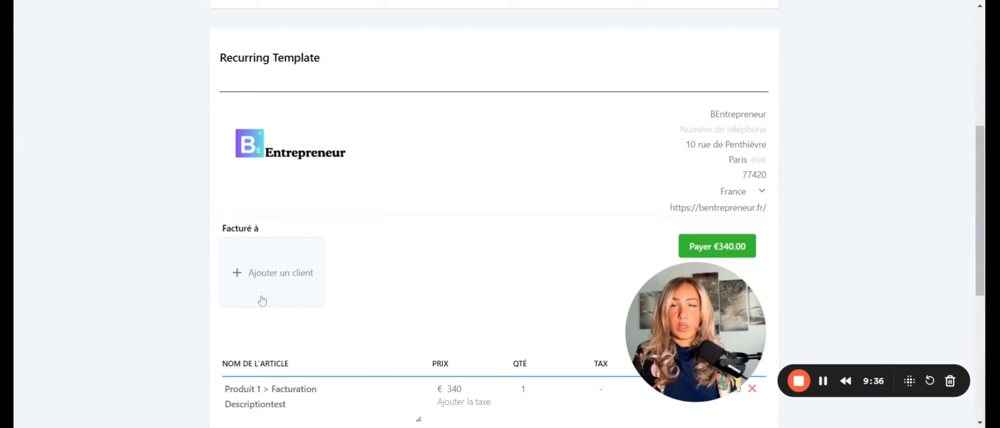
scroll(277, 295, down, 6)
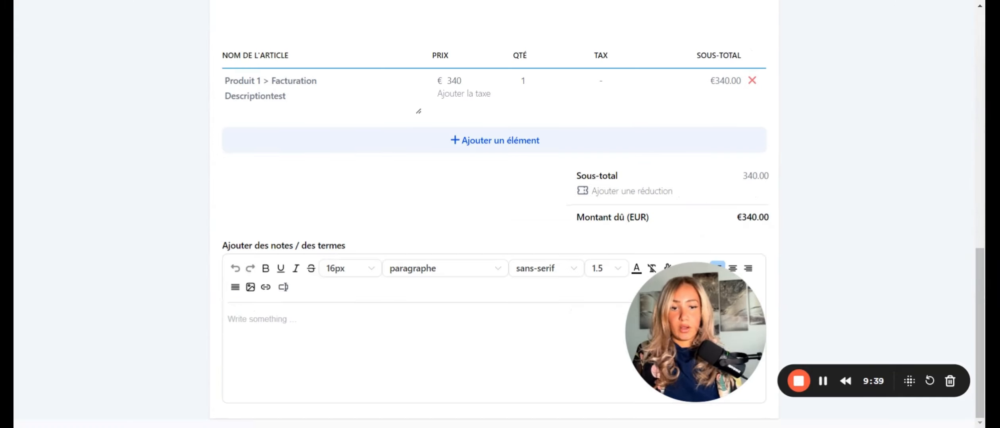
scroll(278, 295, up, 12)
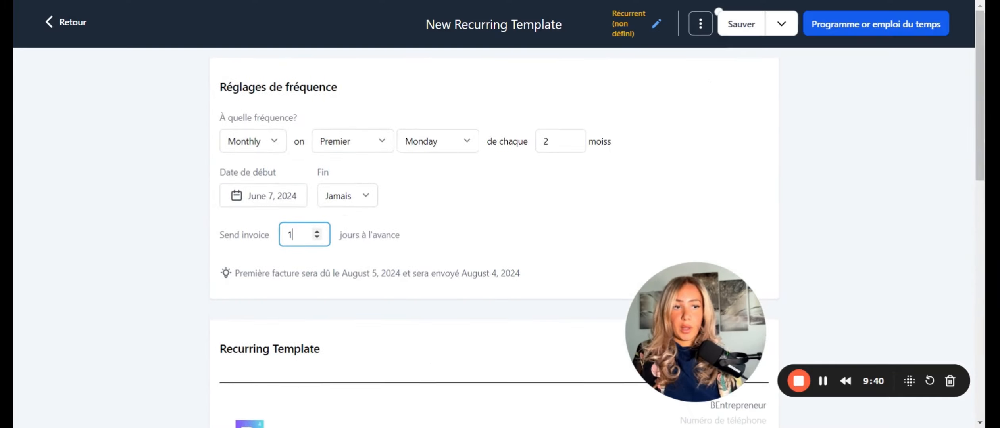
click(744, 29)
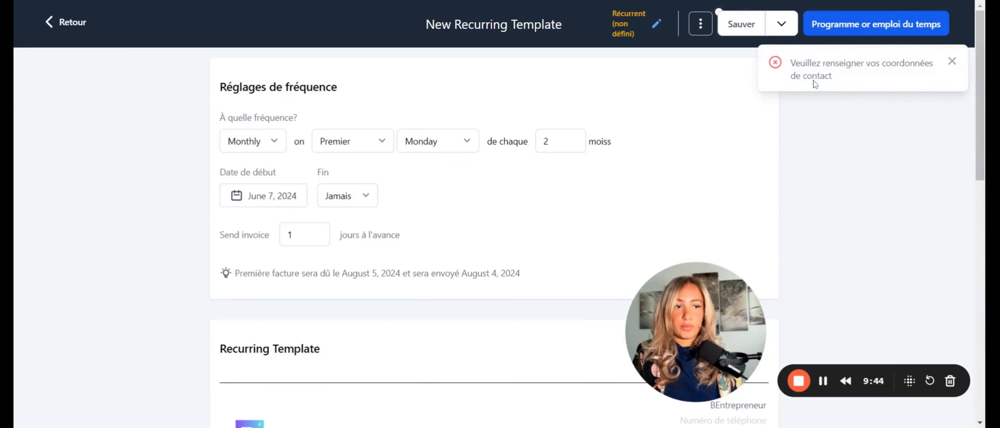
click(790, 34)
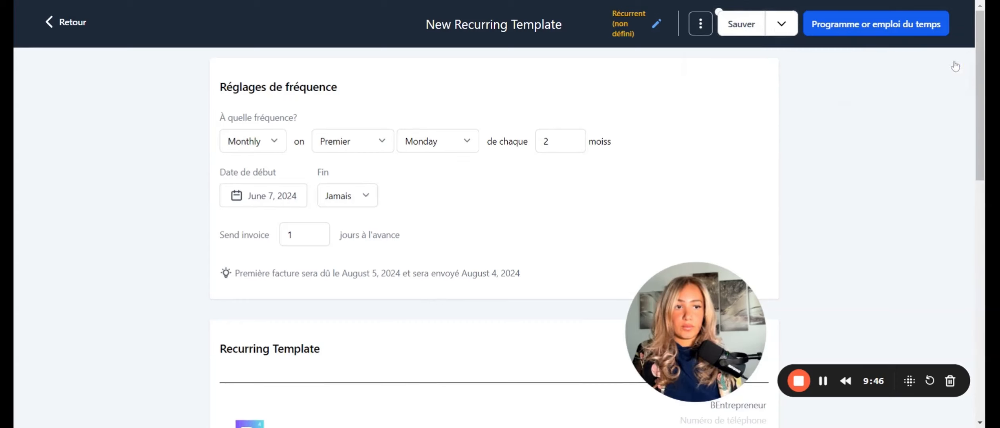
click(770, 27)
click(770, 28)
click(751, 71)
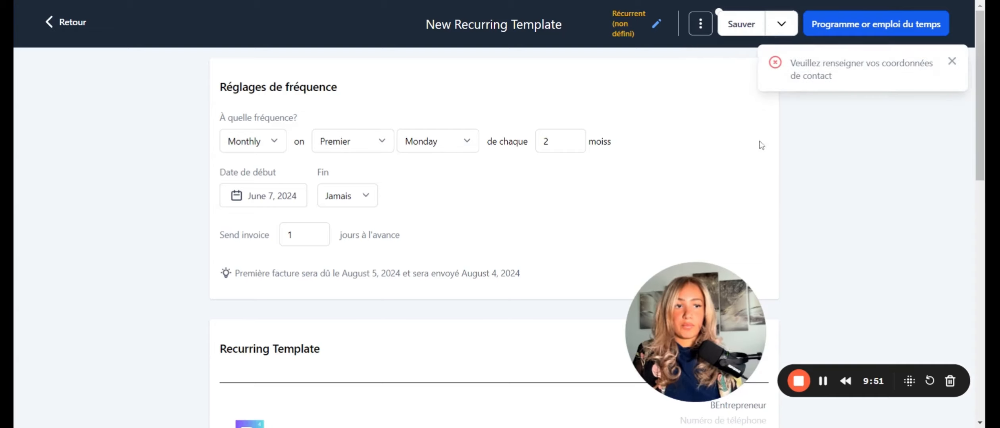
Step: Leave the new recurring template unsaved and return to the list of recurring templates
scroll(447, 225, down, 6)
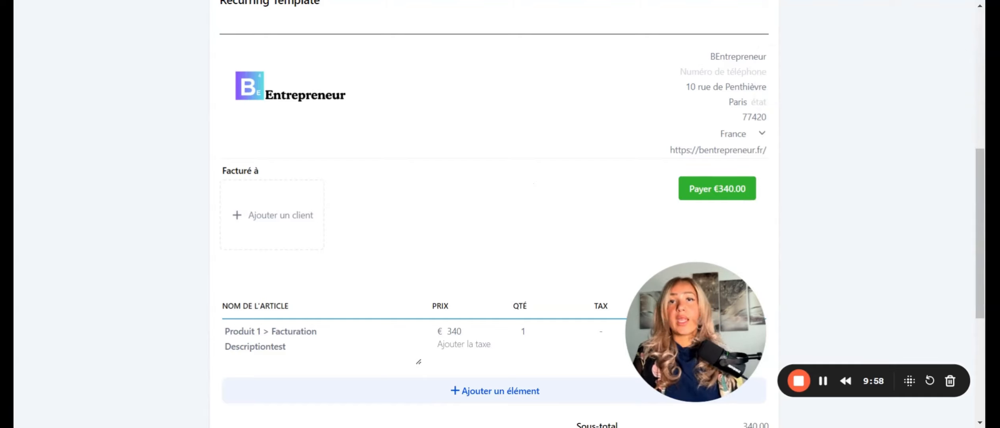
scroll(494, 214, up, 3)
scroll(494, 214, up, 5)
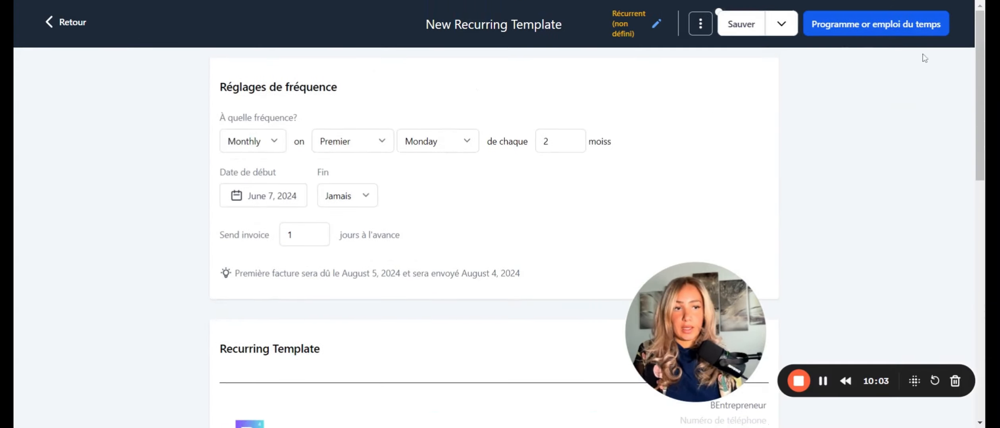
click(69, 25)
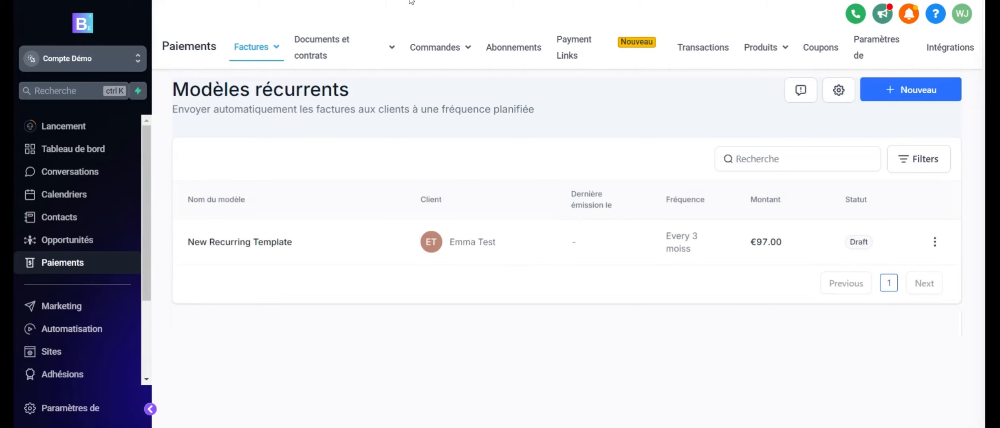
mouse_move(254, 61)
mouse_move(762, 62)
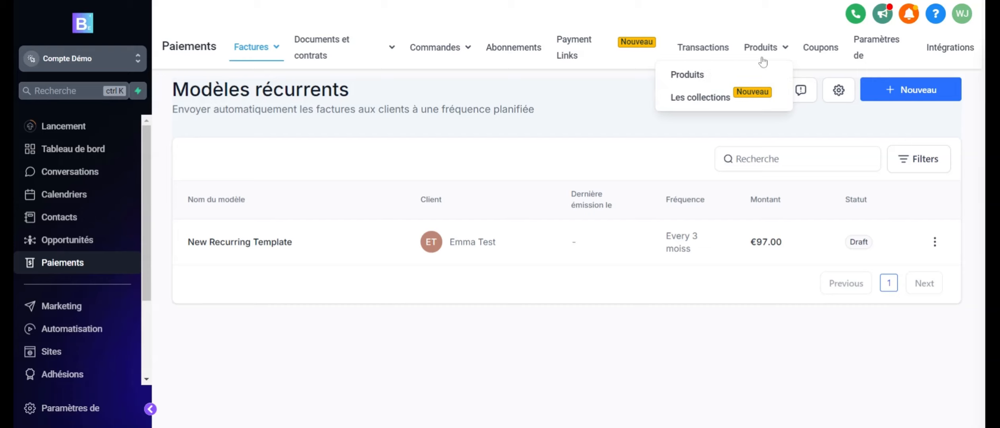
mouse_move(251, 46)
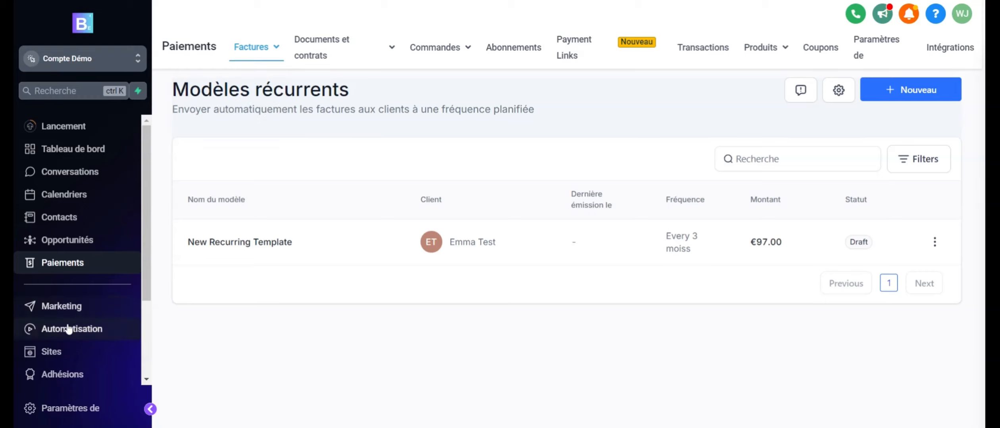
Step: Create a new automation workflow from scratch and name it "Tags Client > Produit 1"
click(70, 336)
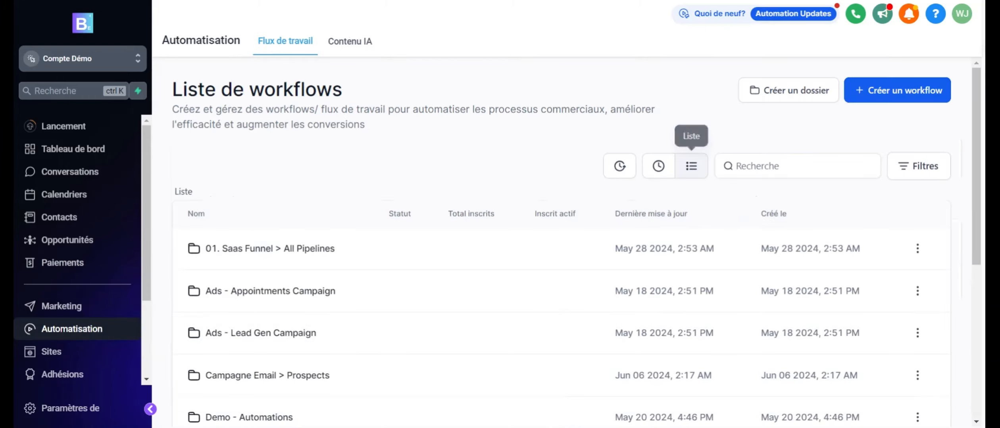
click(908, 93)
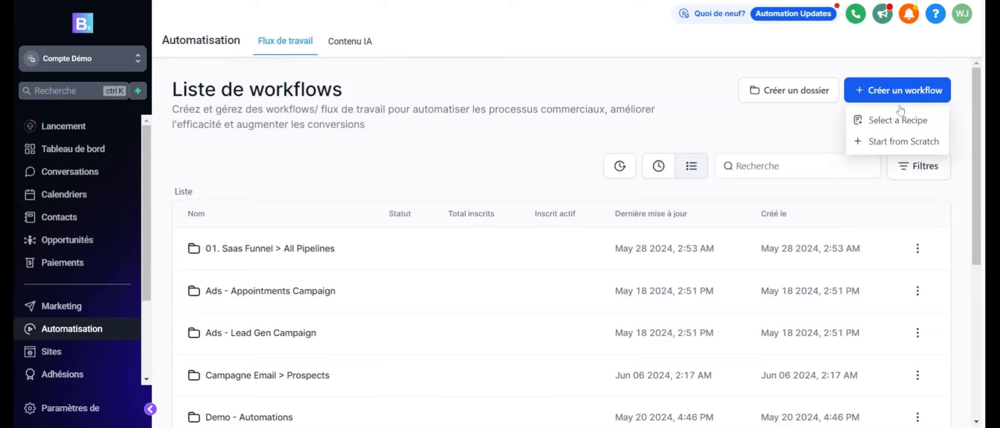
click(879, 124)
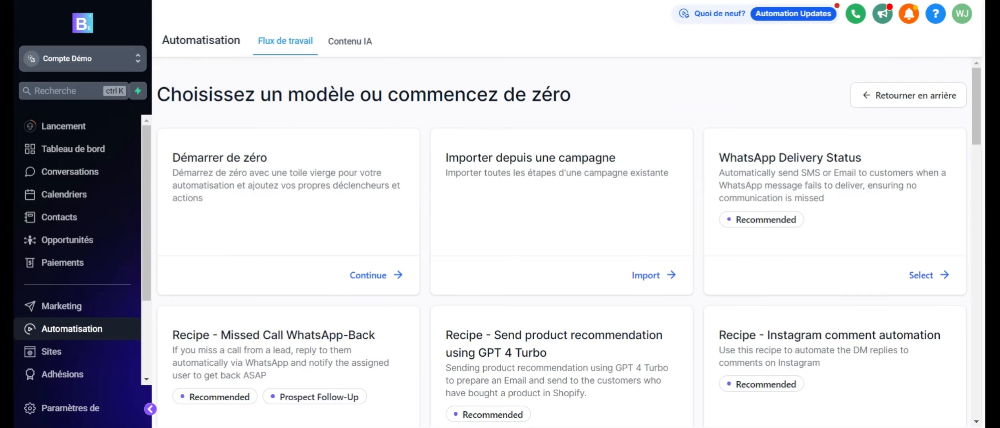
click(373, 282)
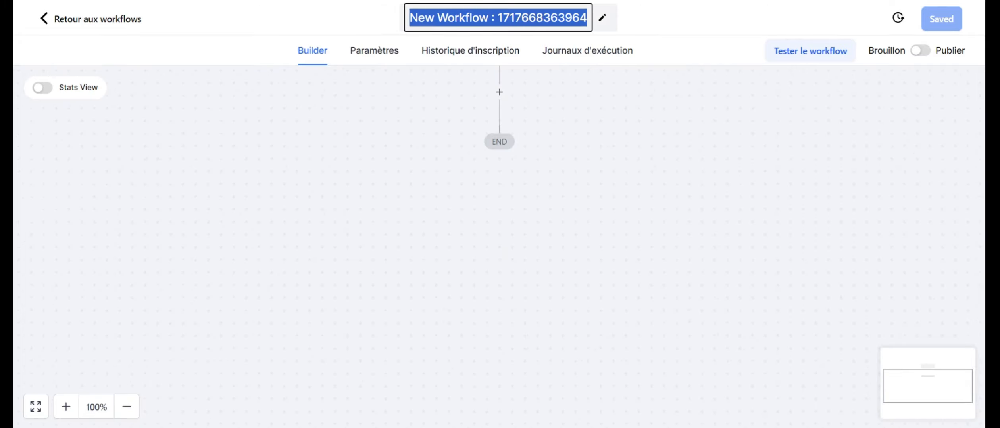
text(Tag)
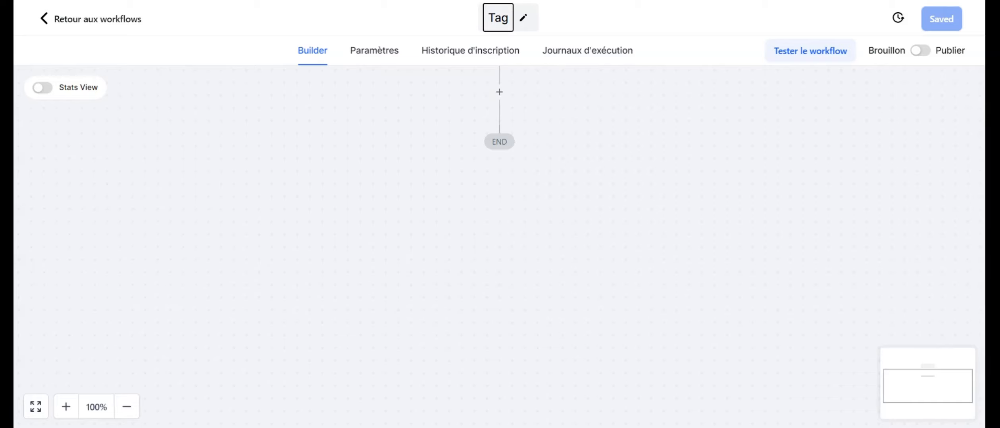
text(s Client)
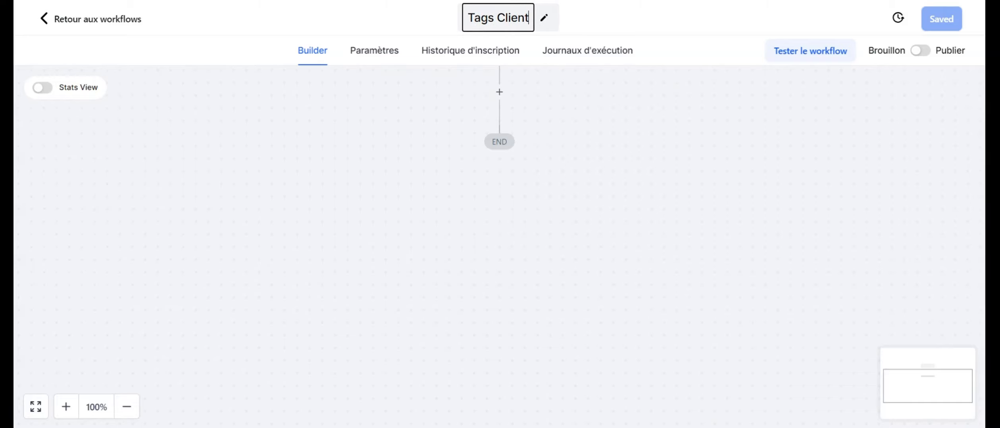
text( > Produit 1)
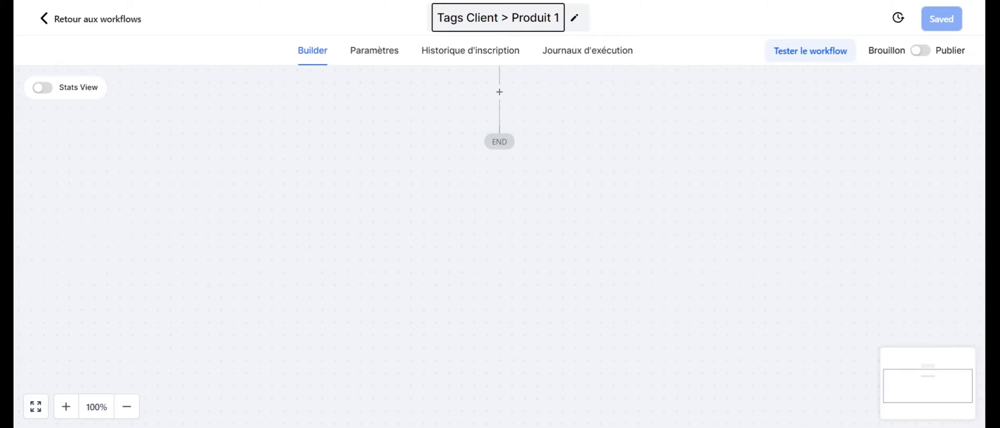
Step: Find the "Order Submitted" trigger by searching for "ord" and choose it as the workflow's trigger
scroll(495, 138, up, 3)
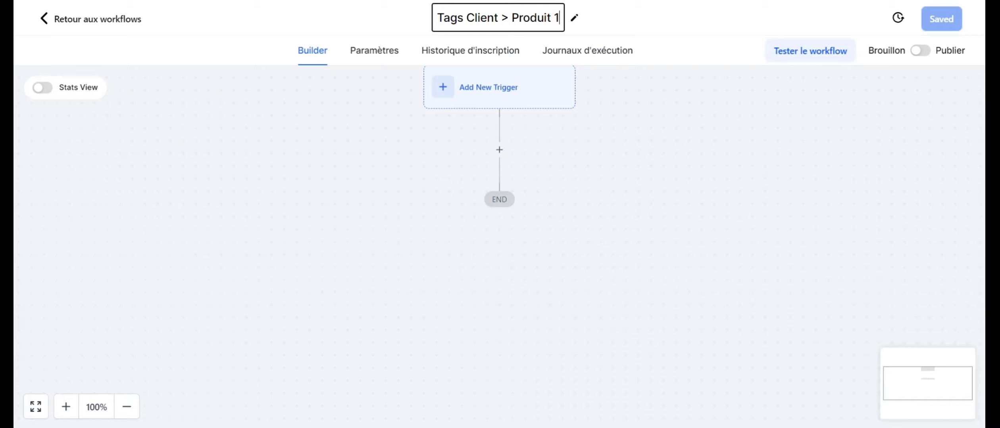
click(484, 95)
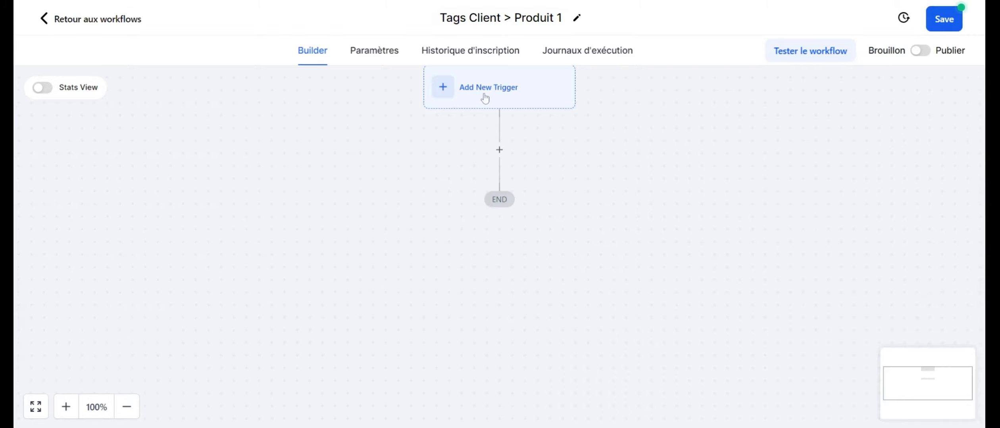
click(481, 165)
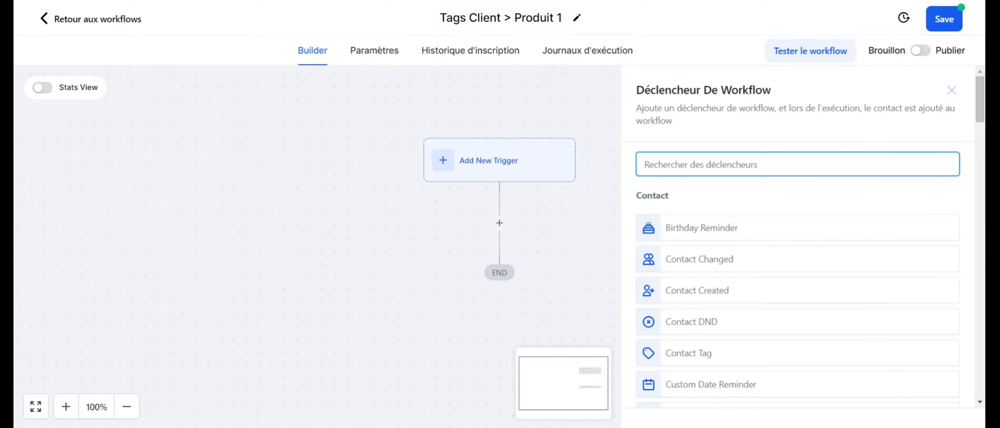
text(o)
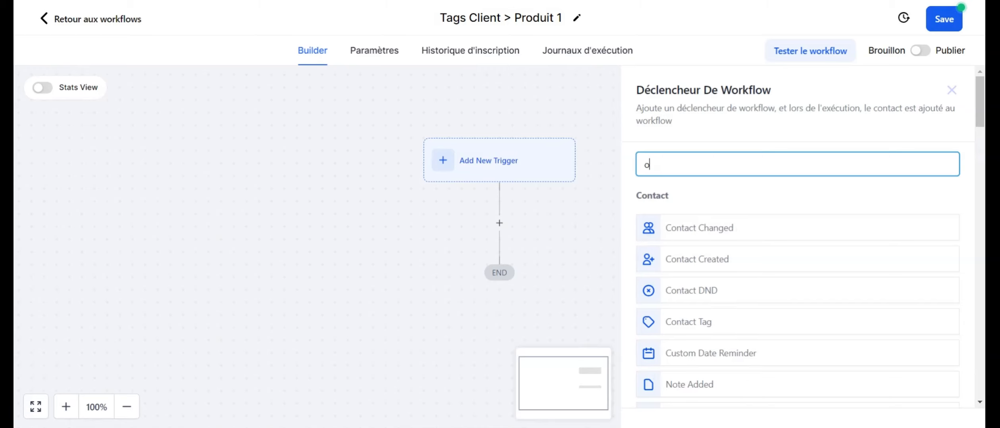
text(rd)
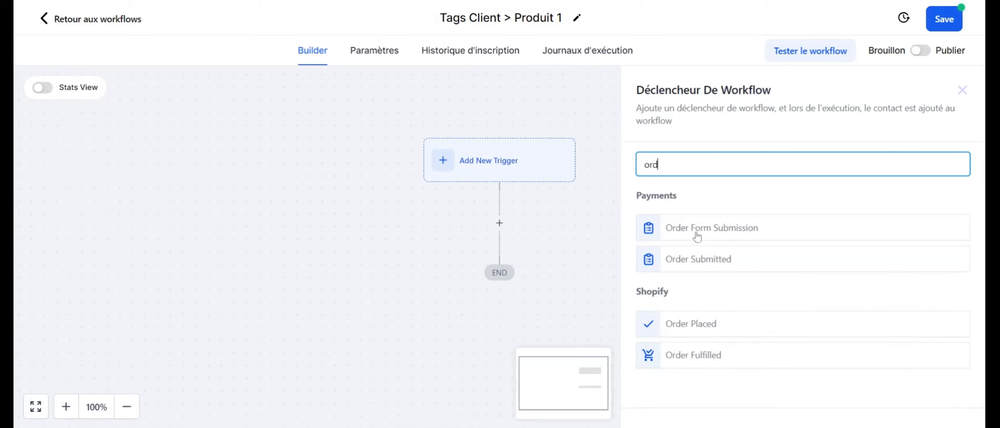
click(683, 270)
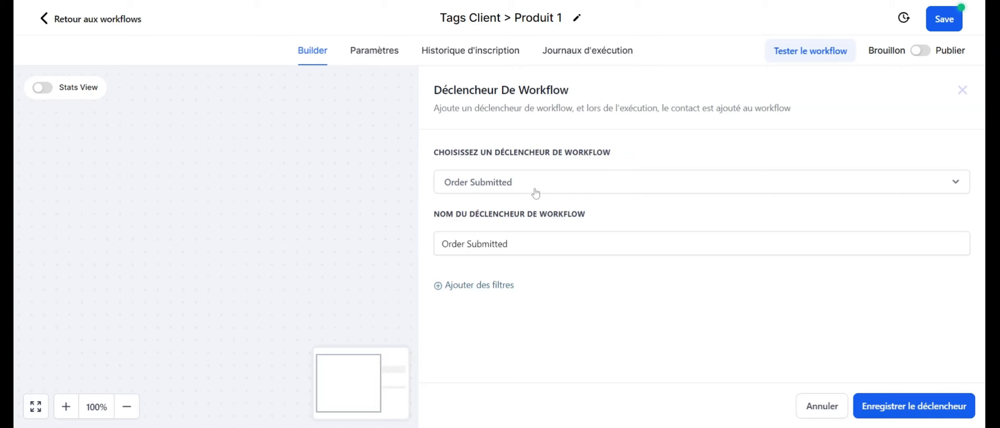
Step: Rename the Order Submitted trigger as "Commande Ok"
drag(512, 243, 397, 241)
text(Com)
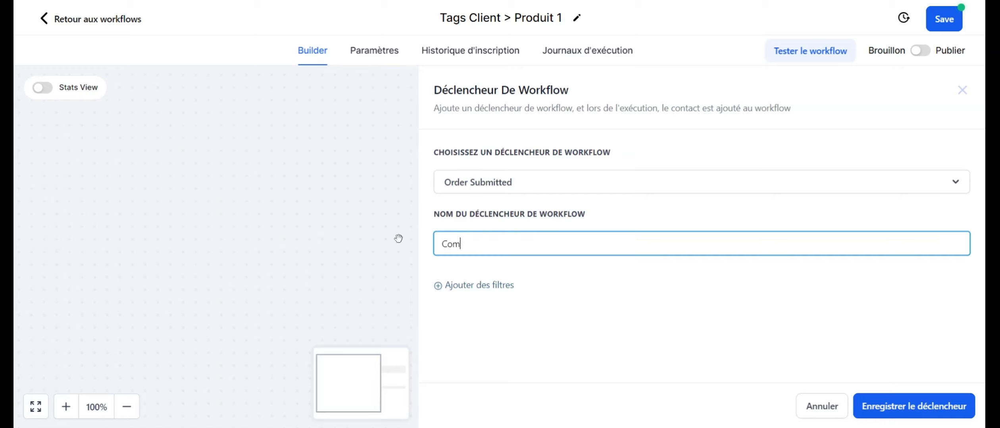
text(mande Ok)
Step: Add a trigger filter requiring Global Product Is "Produit 1 > Facturation" and save the trigger
click(471, 284)
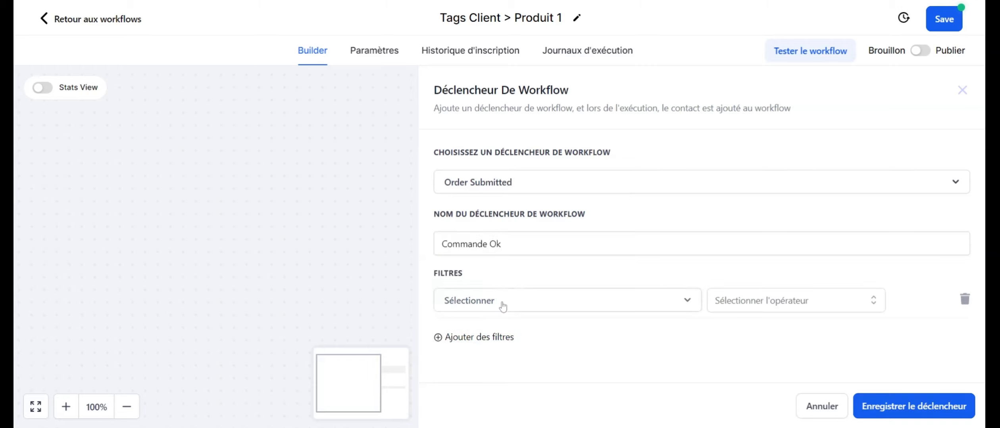
click(501, 302)
click(549, 262)
click(771, 309)
click(738, 335)
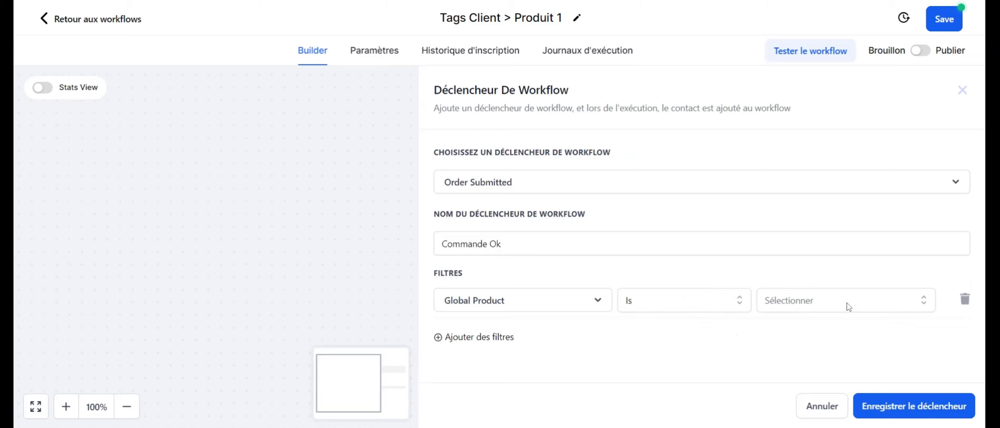
click(827, 310)
text(pro)
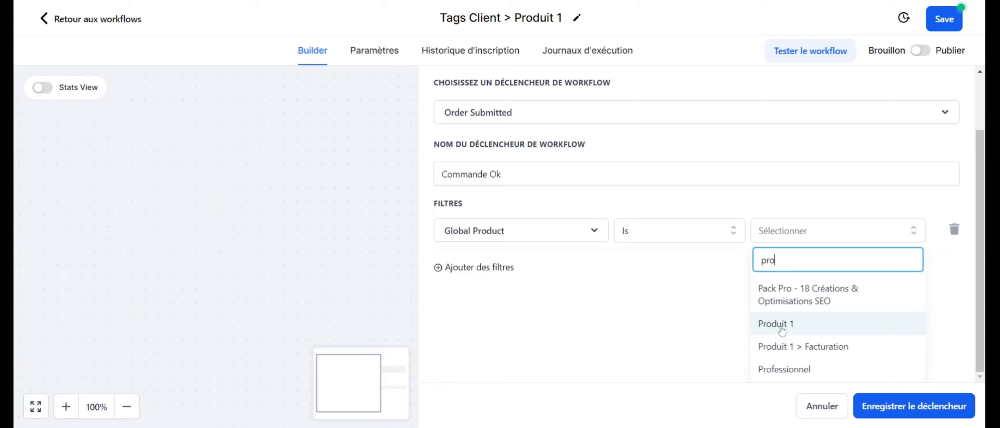
click(776, 349)
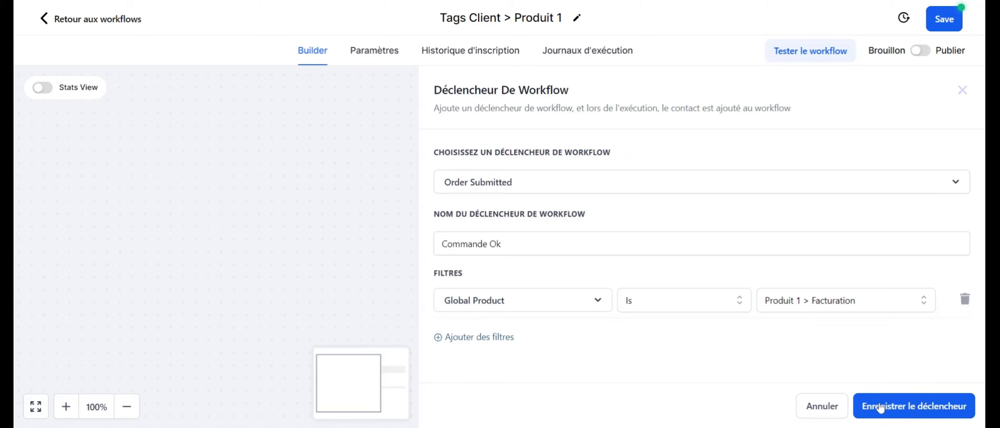
click(900, 407)
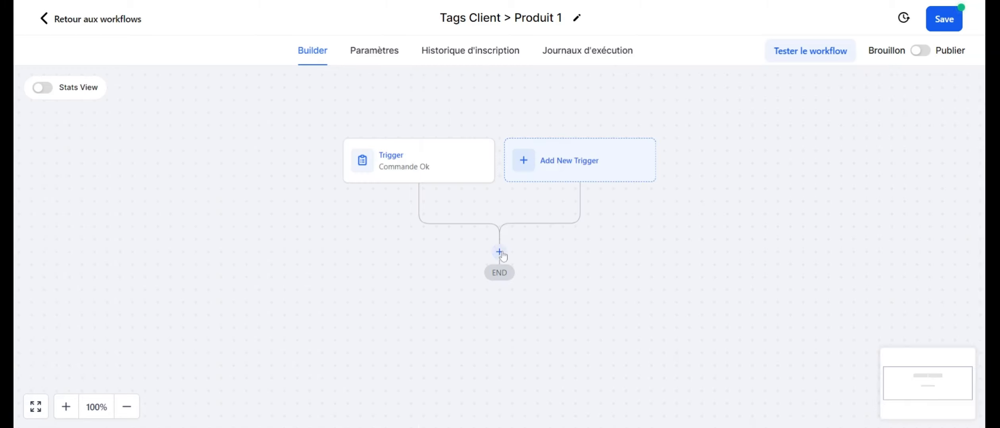
Step: Add an "Ajouter Une Étiquette De Contact" action below the Commande Ok trigger
click(499, 251)
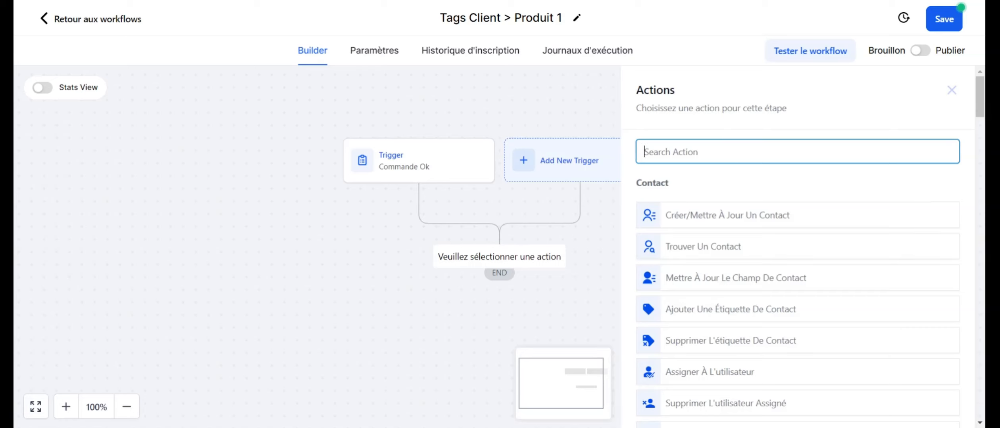
text(tag)
key(BackSpace)
key(BackSpace)
key(BackSpace)
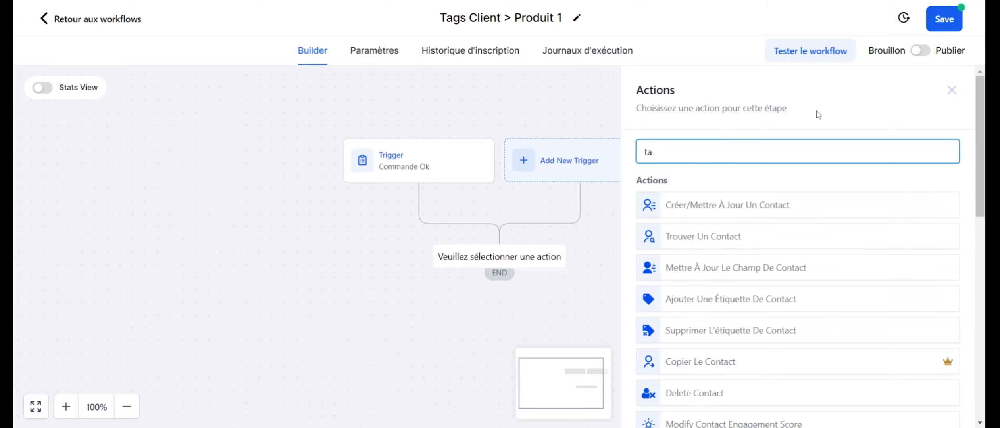
scroll(795, 313, down, 1)
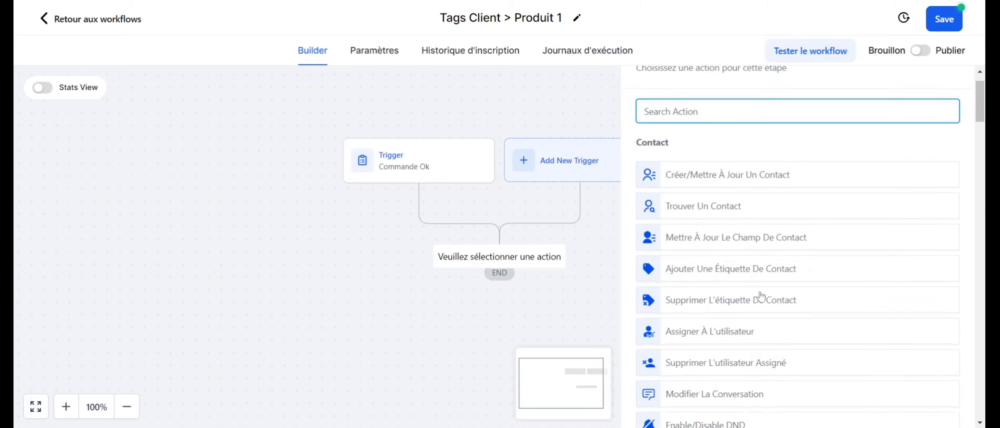
click(724, 278)
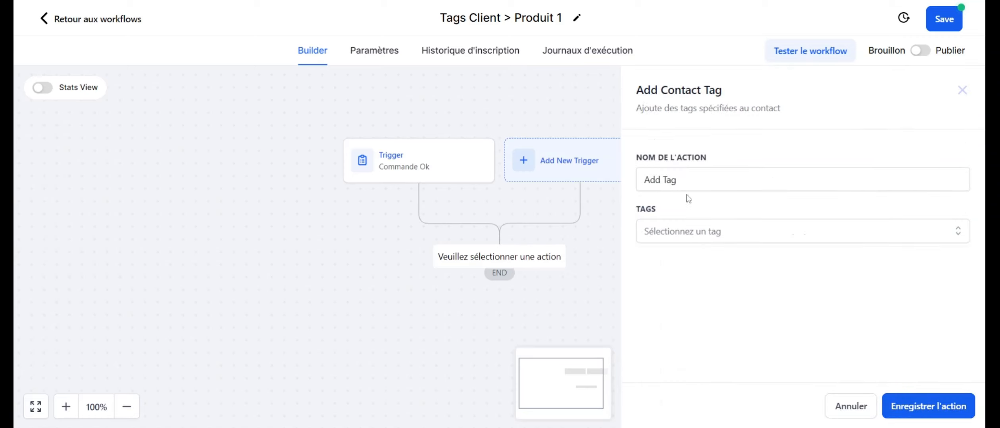
Step: Create the new tag "clientproduit1340€" for the Add Tag action, then save the action and the workflow
click(684, 235)
text(client)
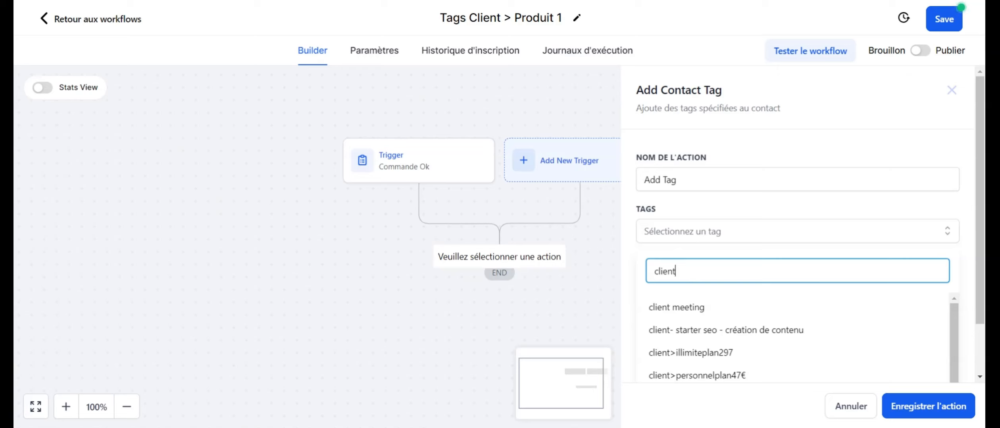
text(pordu)
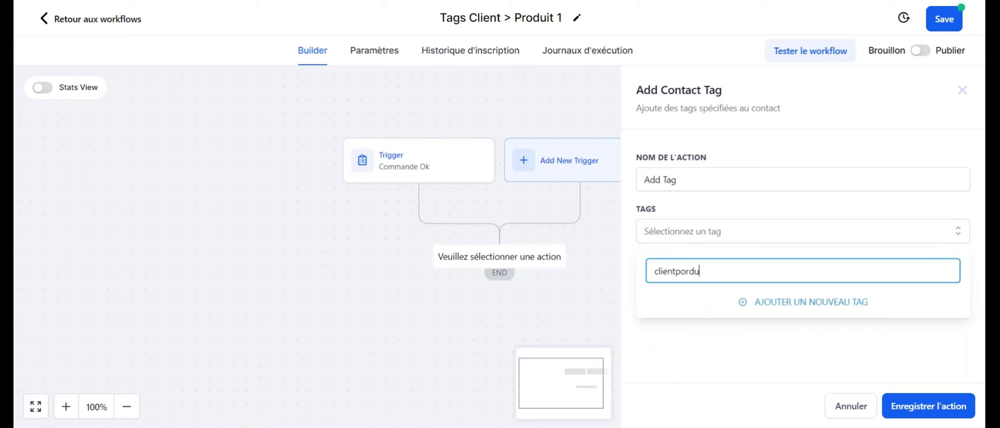
key(BackSpace)
key(BackSpace)
key(BackSpace)
key(BackSpace)
text(roduit)
click(822, 308)
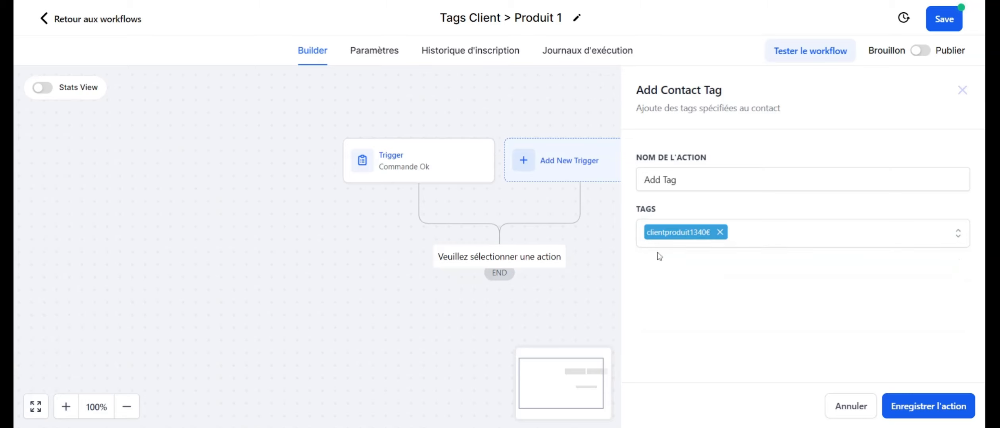
click(925, 406)
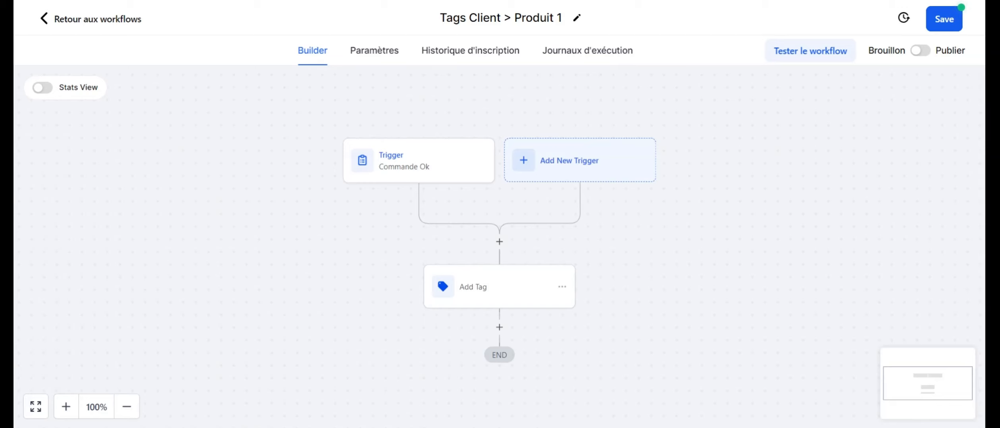
click(952, 28)
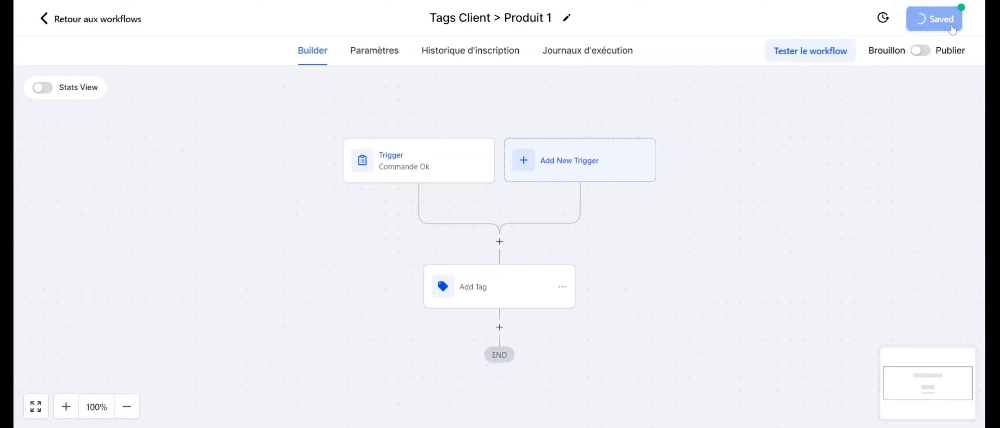
Step: Add an internal notification action after the Add Tag step and set its notification type to Email
click(499, 328)
text(notif)
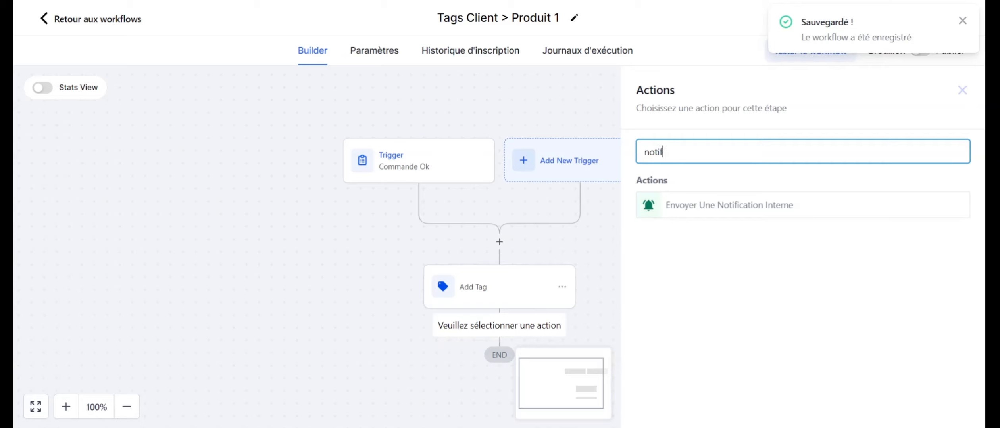
click(713, 205)
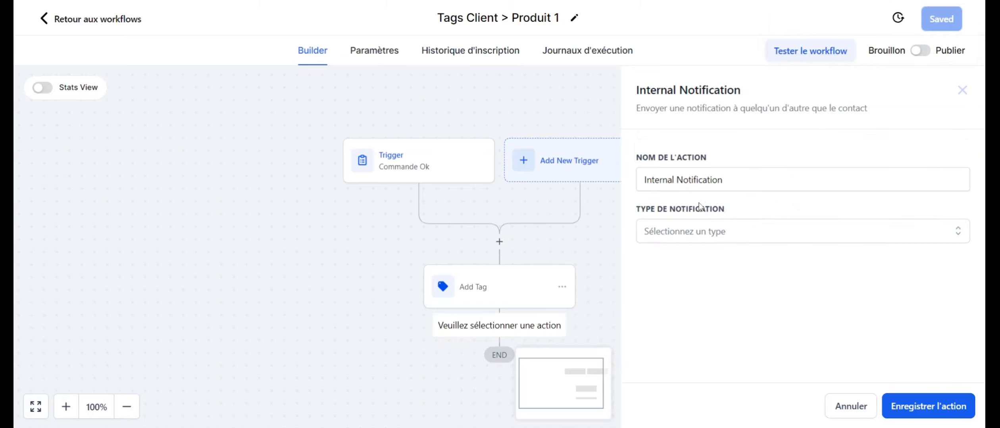
click(712, 236)
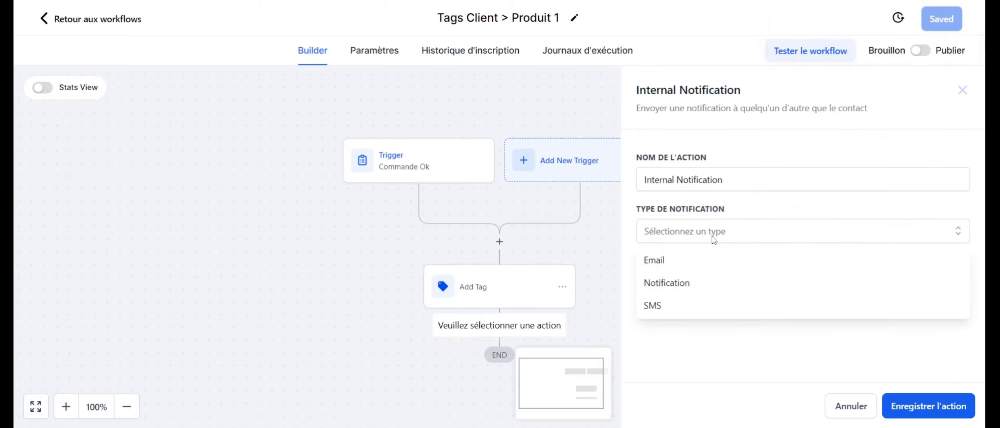
click(670, 262)
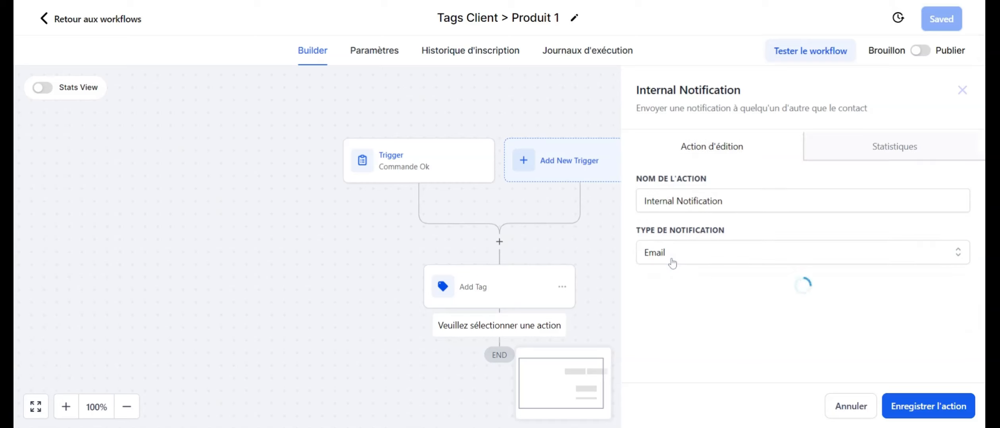
Step: Set the notification's sender name to "marque" and fill in the sender's e-mail address
scroll(672, 262, down, 3)
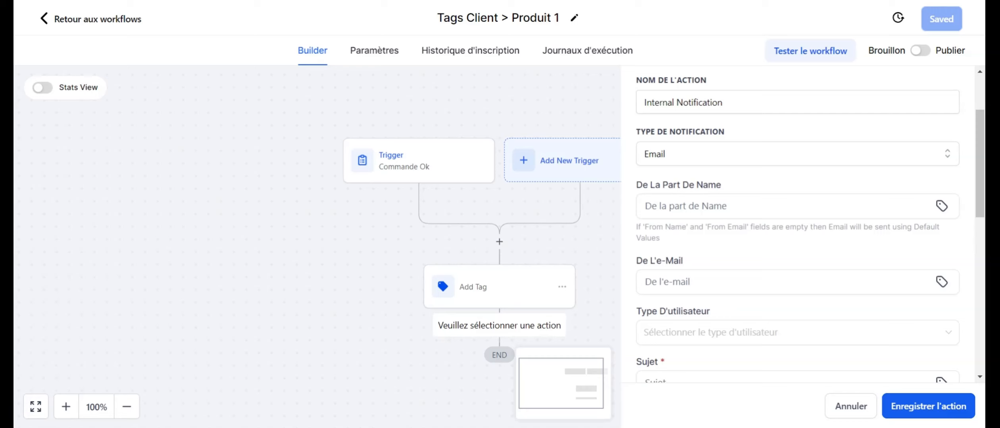
text(marque)
click(703, 282)
text(support@)
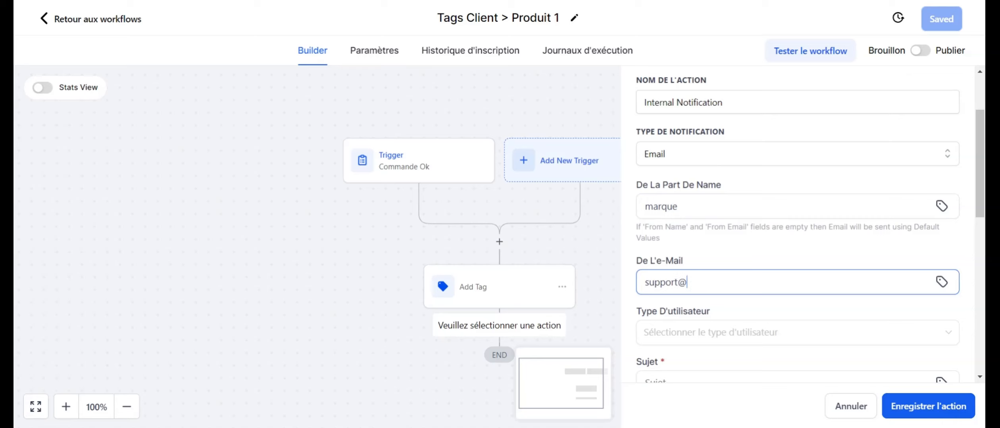
text(test.com)
Step: Set the notification's user type to Custom Email and enter the recipient's e-mail address
scroll(681, 278, down, 2)
click(682, 275)
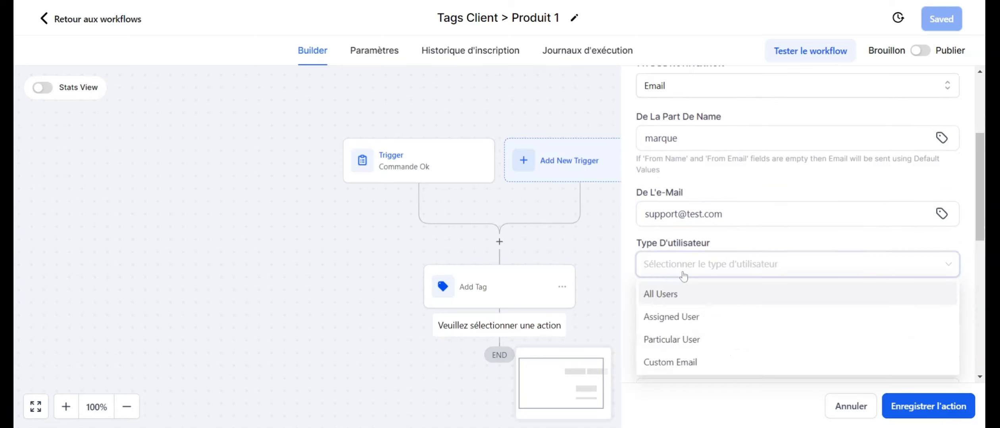
click(677, 303)
scroll(797, 223, down, 3)
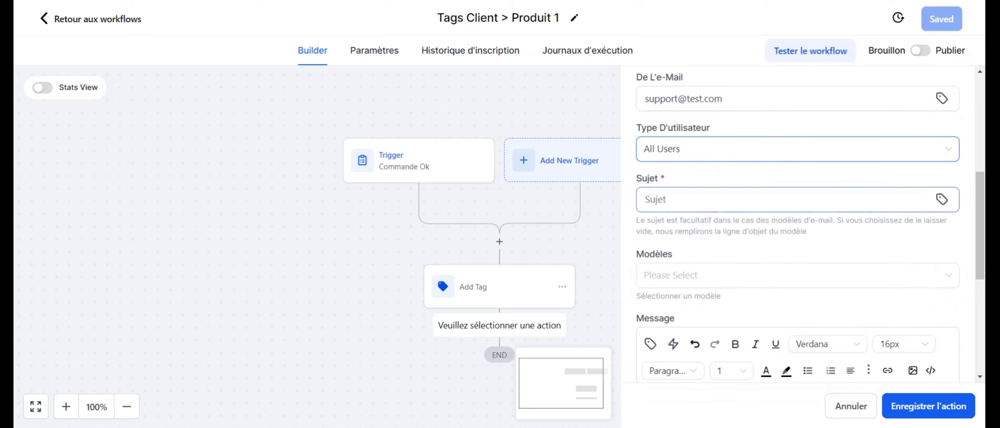
click(731, 152)
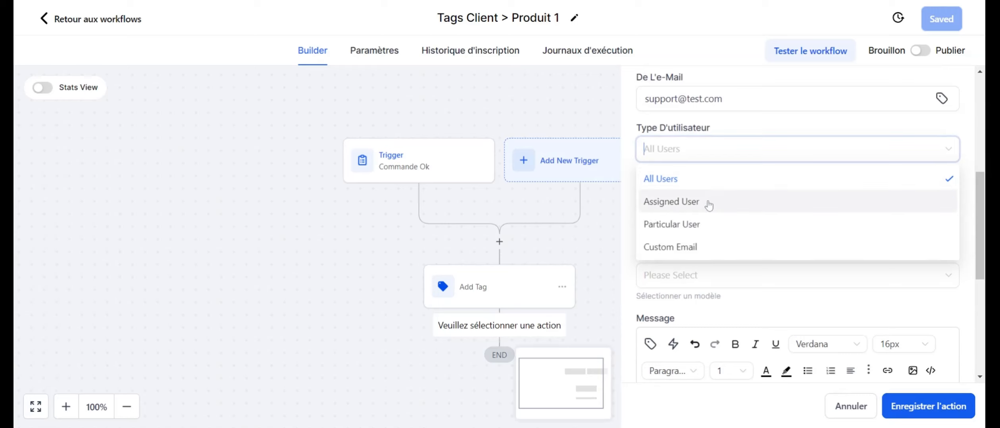
click(681, 247)
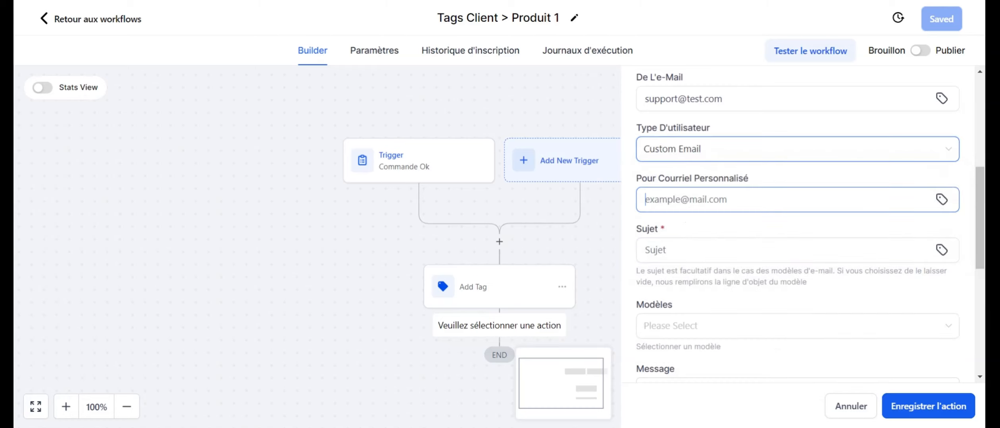
text(test@)
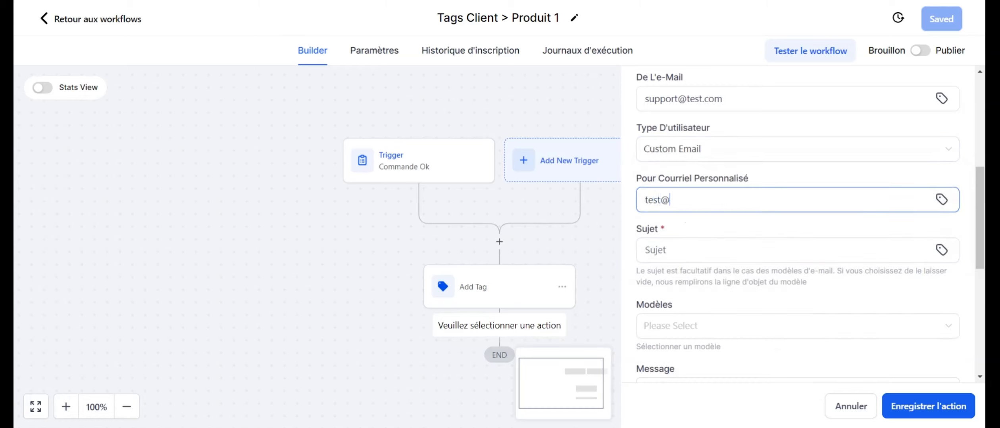
text(gmail.com)
Step: Set the notification e-mail's subject to "nouvelle commande > Produit1 >340€"
click(695, 251)
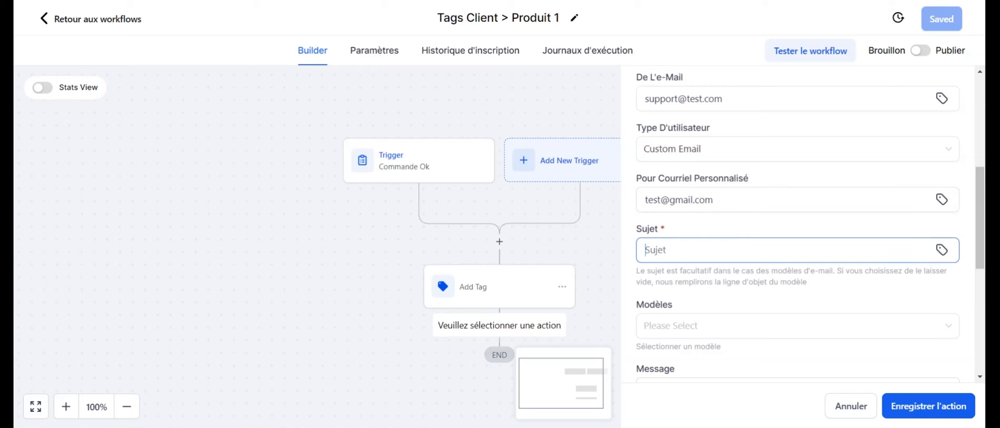
scroll(798, 222, down, 1)
text(nouvelle)
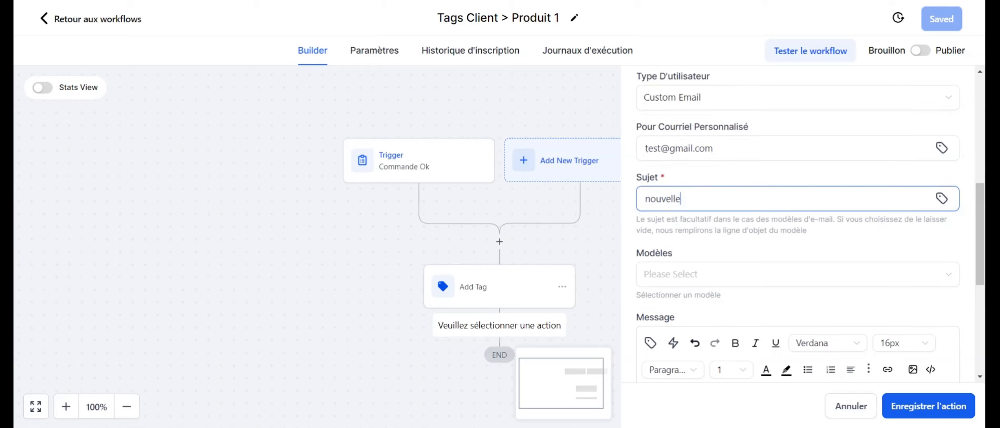
text( commande > Produit1 >)
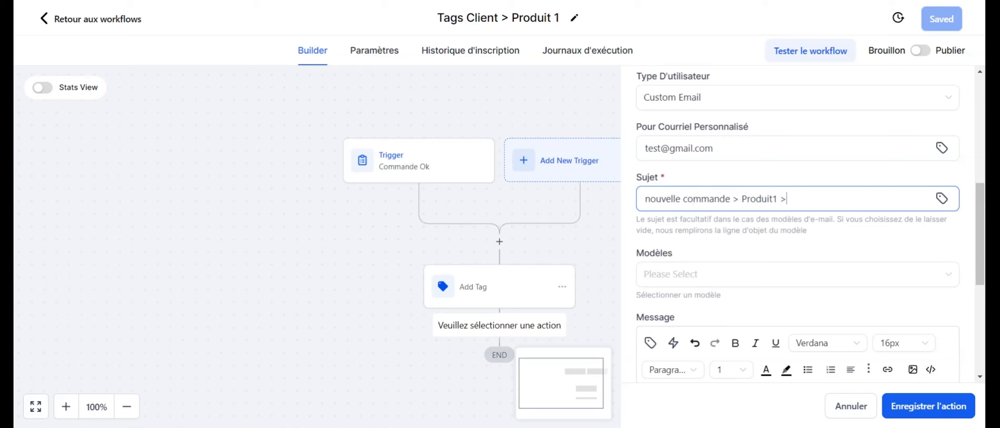
text(340€)
scroll(683, 236, down, 1)
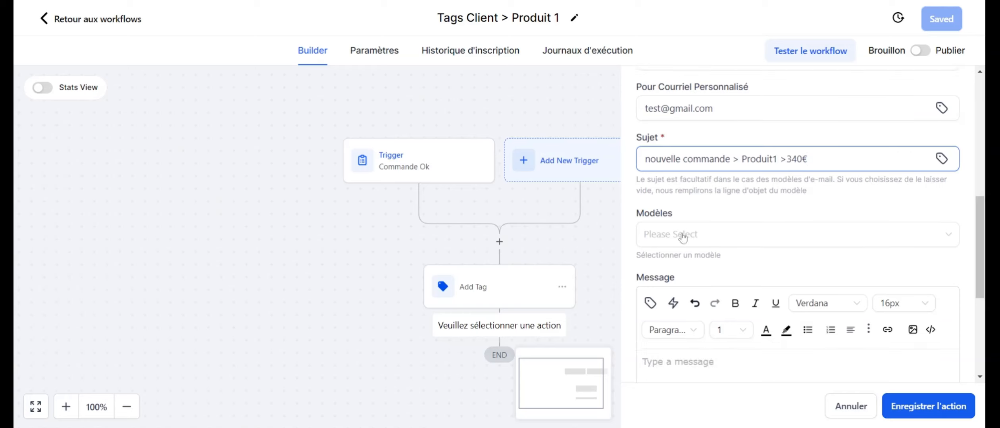
Step: Write "Nouvelle commande" as the first line of the notification e-mail's message
scroll(683, 258, down, 2)
click(685, 288)
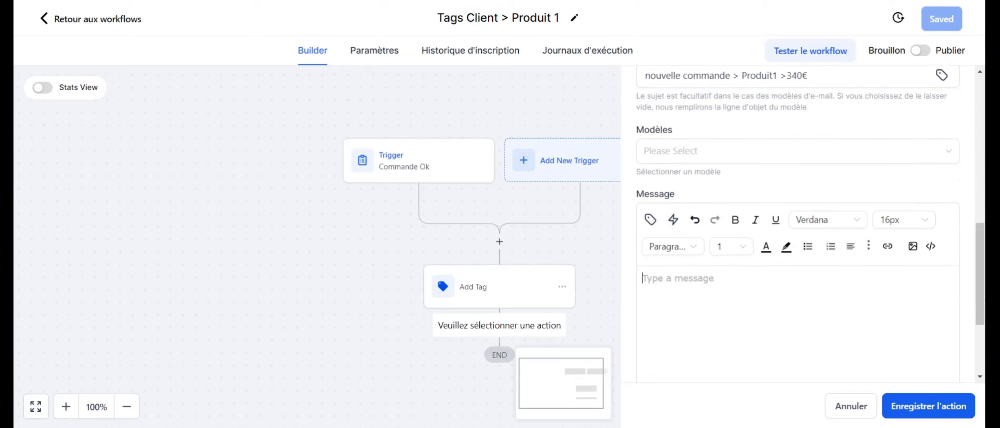
text(Nouvelle c)
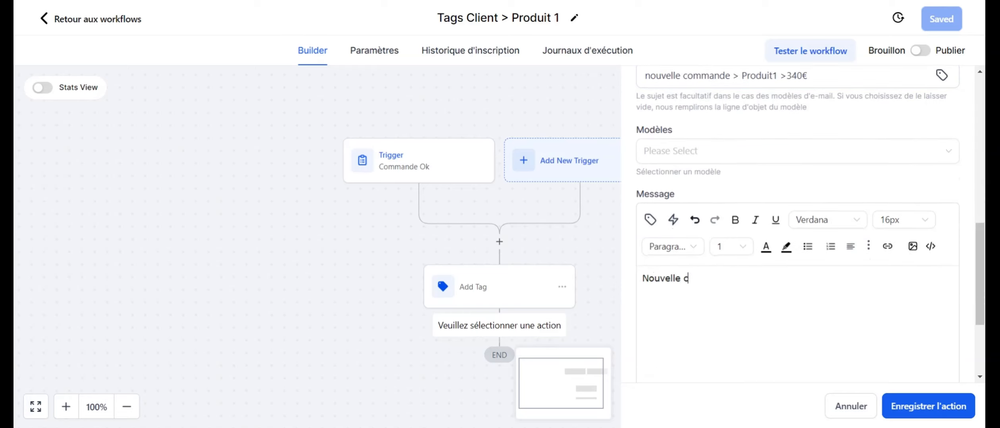
text(ommande)
key(Return)
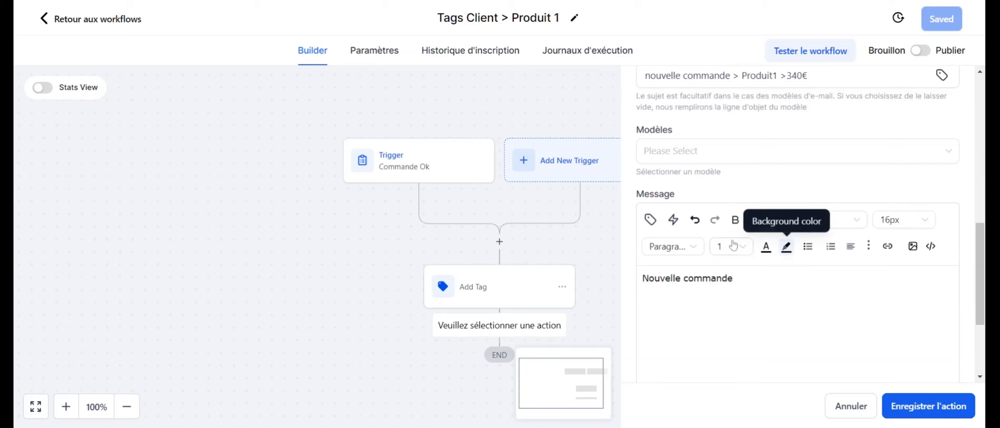
click(651, 220)
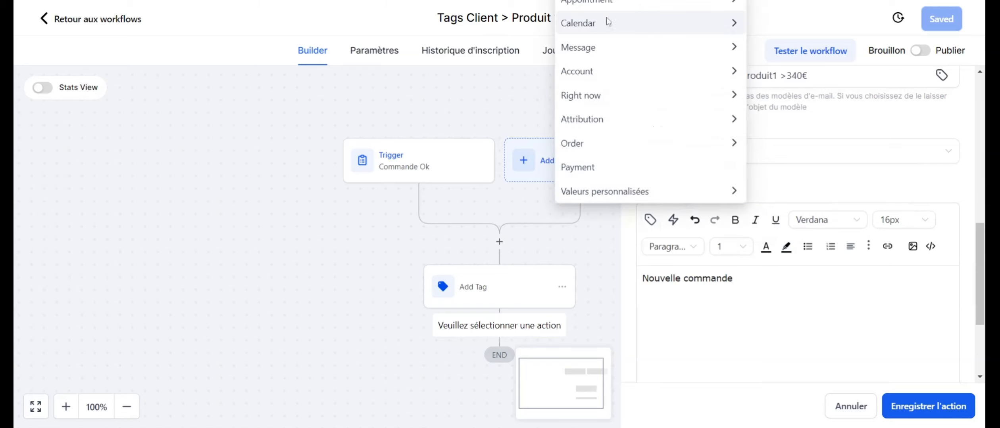
click(513, 159)
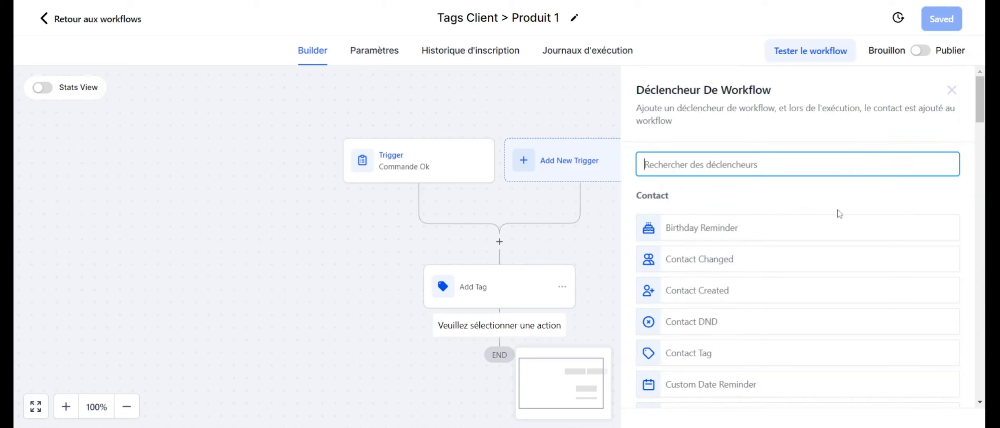
scroll(460, 341, down, 2)
click(469, 322)
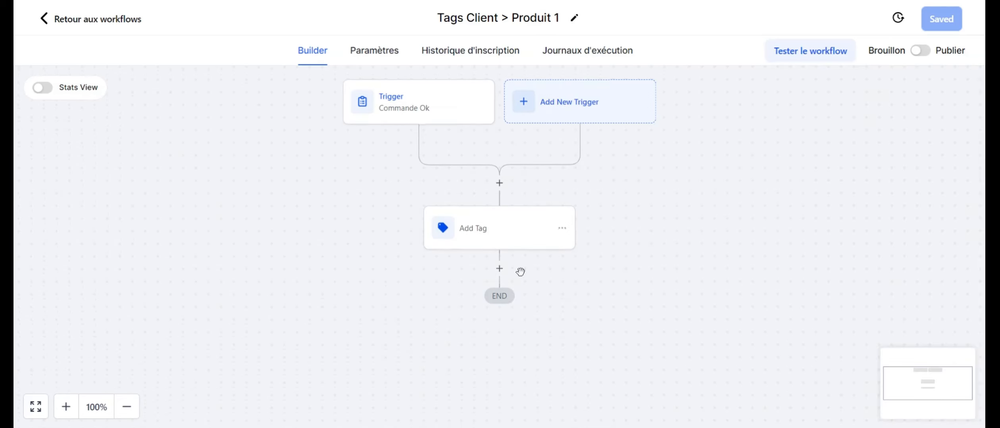
Step: Add an internal notification action after the Add Tag step and choose Email as its notification type
click(498, 269)
text(noti)
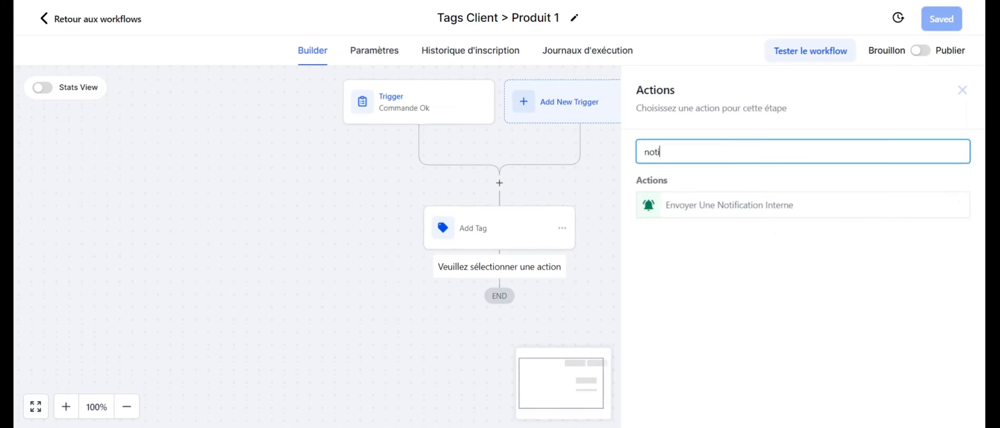
click(692, 210)
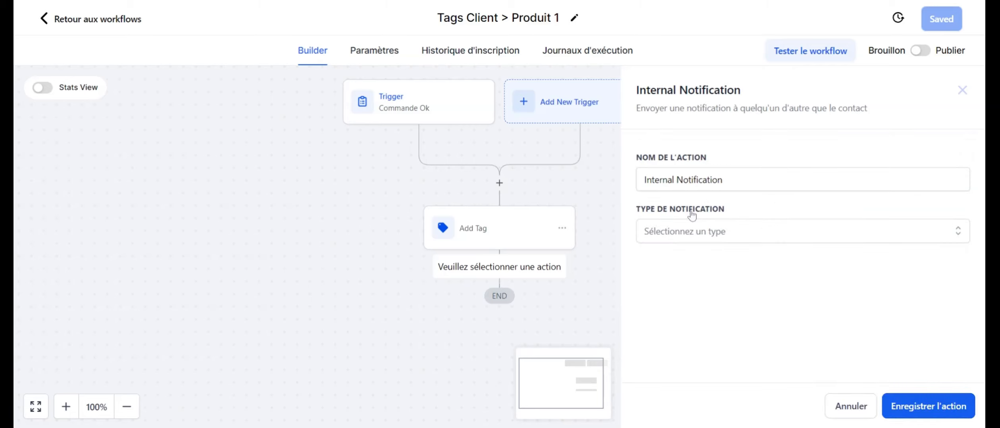
click(678, 240)
click(685, 262)
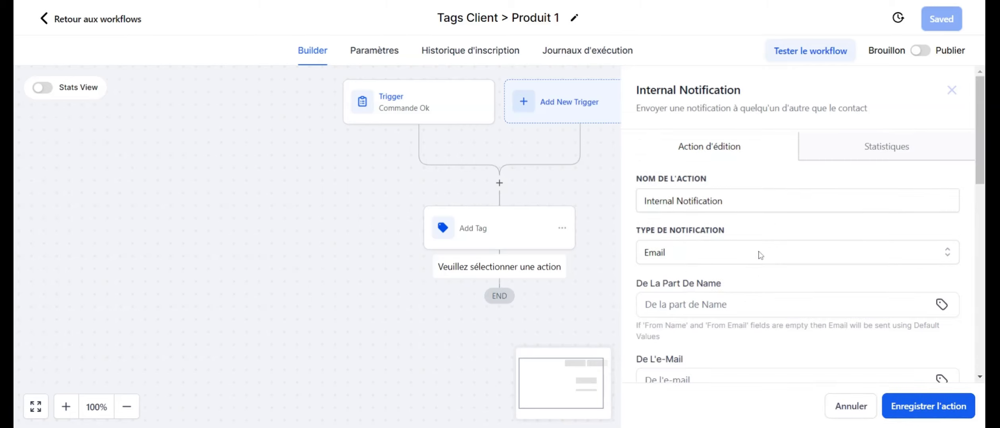
Step: Set the notification's sender name to "marque" and fill in the sender's e-mail address
scroll(760, 254, down, 3)
click(754, 203)
text(marque)
scroll(707, 85, down, 2)
key(Tab)
text(support@test;CO)
key(BackSpace)
key(BackSpace)
key(BackSpace)
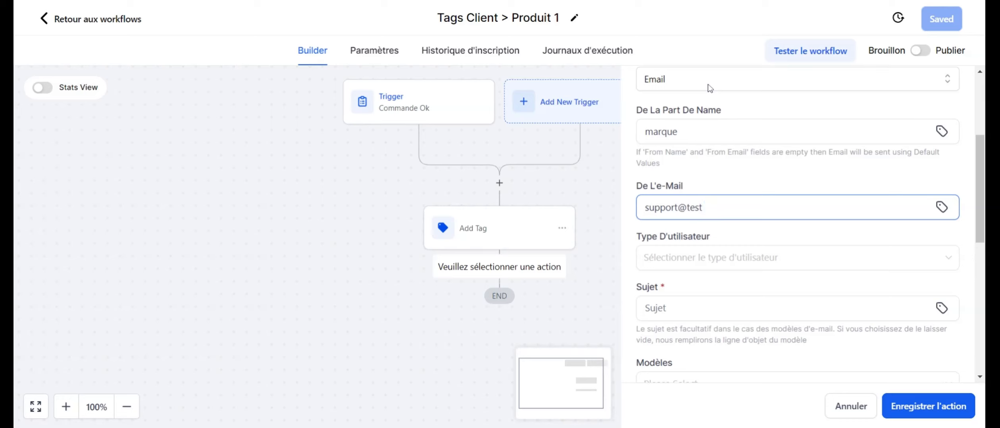
text(.com)
Step: Set the notification's user type to Custom Email and its subject to "nouvelle commande"
scroll(707, 84, down, 1)
click(660, 220)
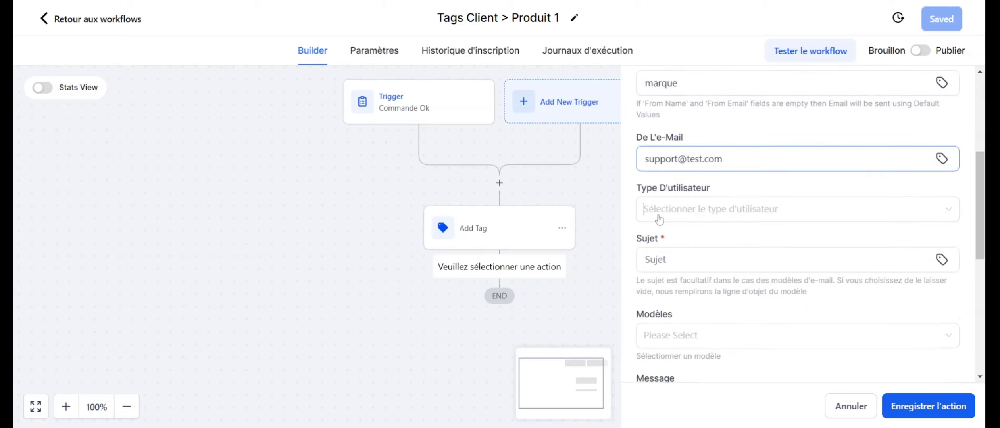
click(674, 307)
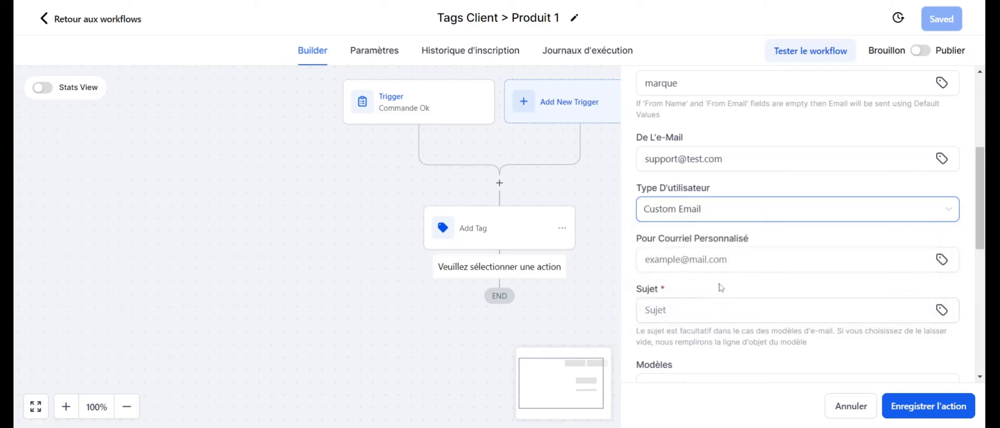
scroll(720, 287, down, 2)
click(730, 212)
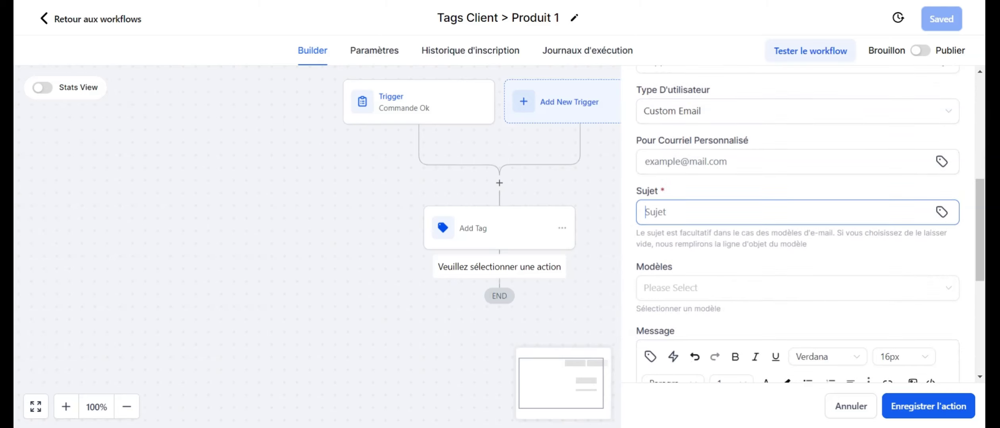
text(nouvelle commande)
Step: Write "nouvelle commande" as the first line of the notification's message and start a new line below it
scroll(809, 226, down, 6)
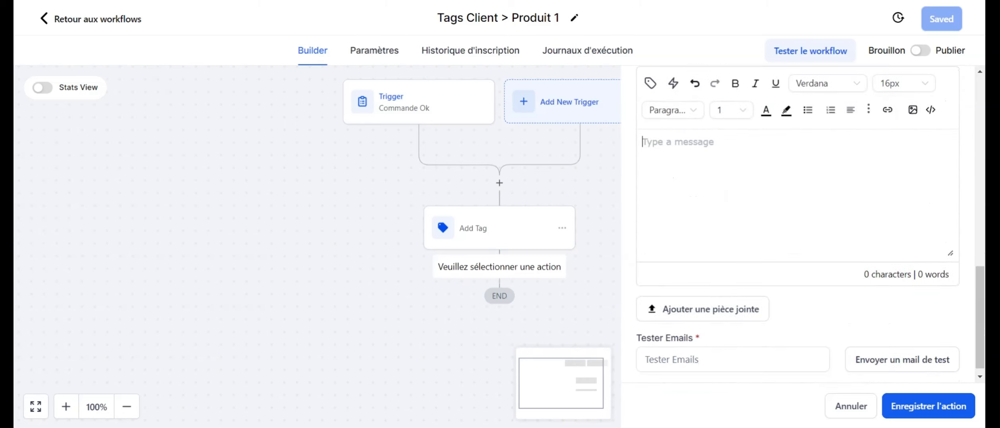
click(652, 141)
text(novuelle)
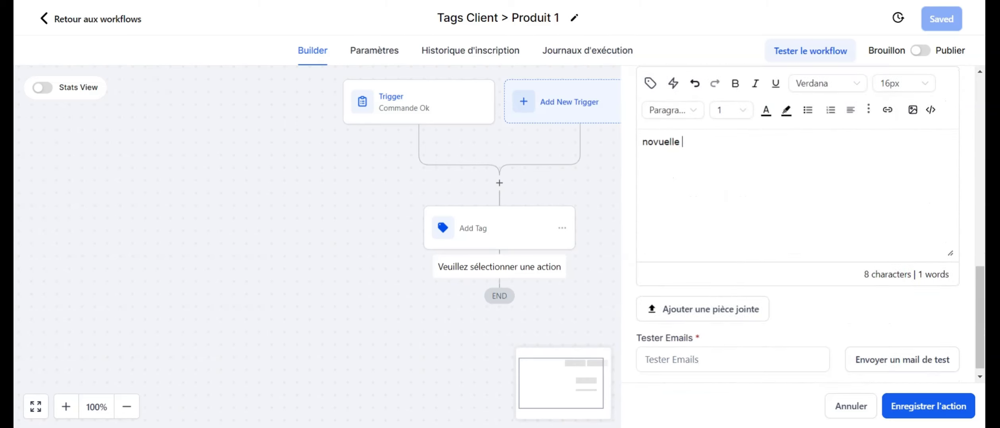
key(BackSpace)
key(BackSpace)
key(BackSpace)
key(BackSpace)
key(BackSpace)
key(BackSpace)
text(uvelle commande)
key(Return)
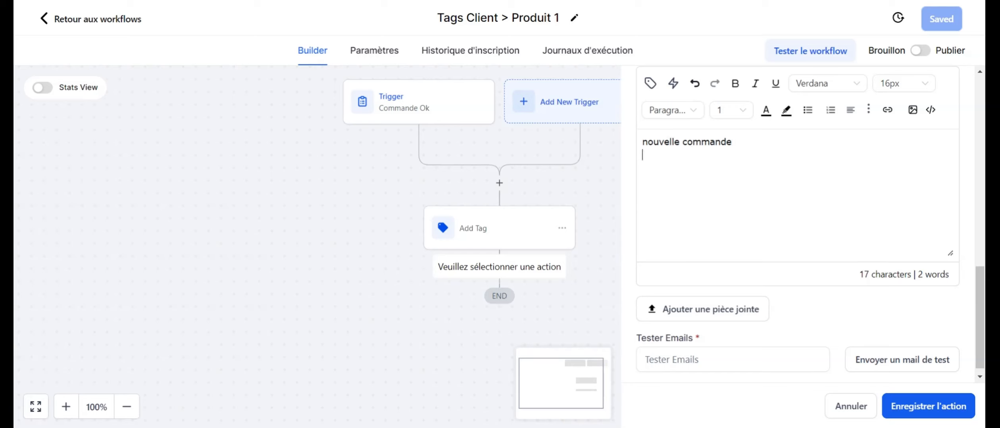
Step: Insert the contact's Full Name, Email and Phone custom values on separate lines below the message's first line
click(650, 83)
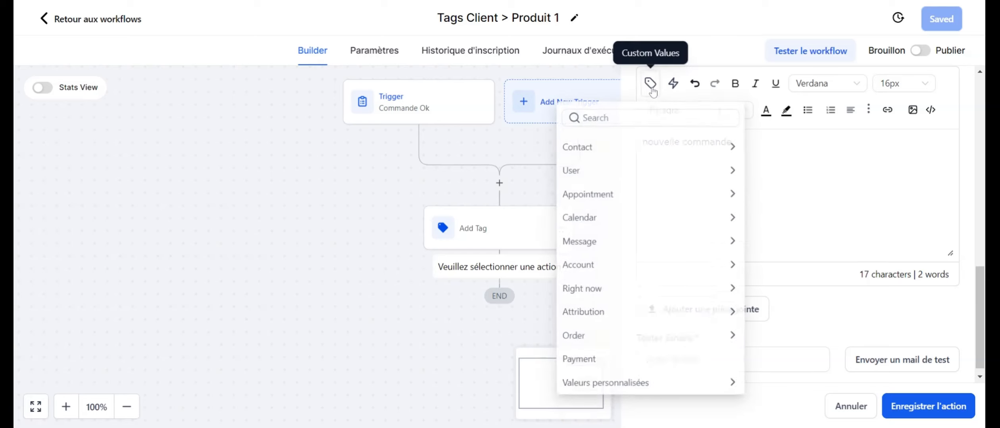
click(596, 157)
click(579, 174)
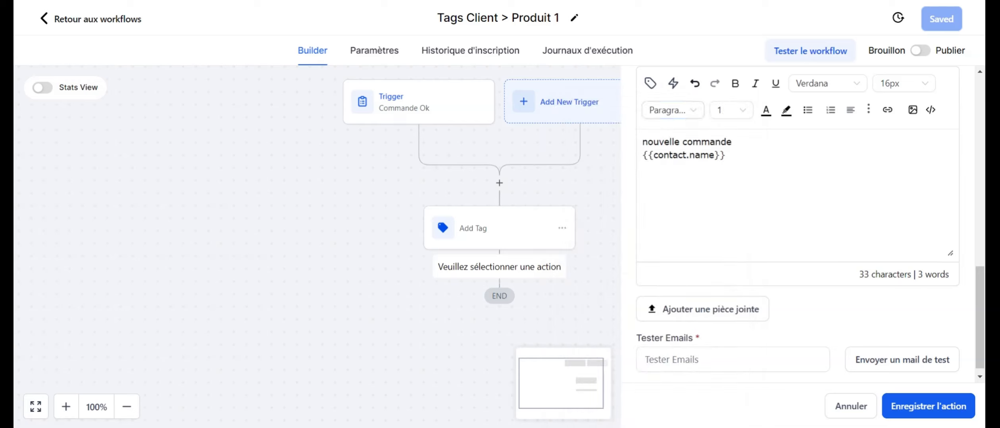
click(650, 83)
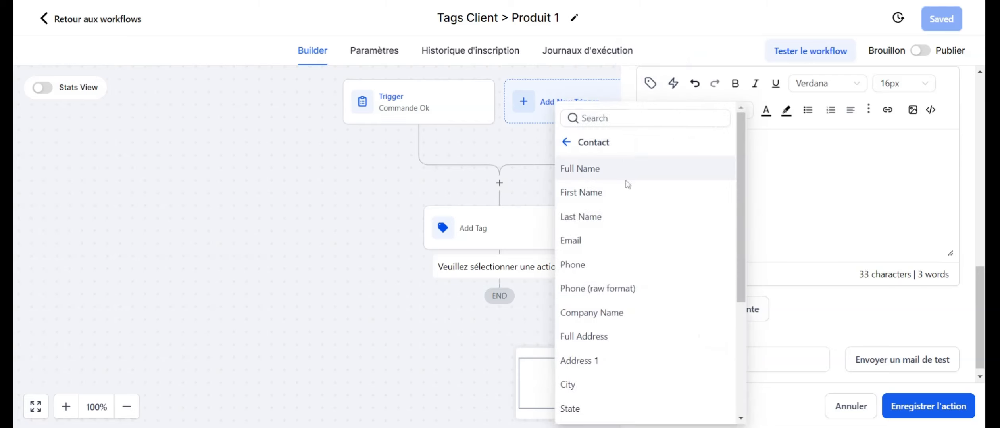
click(604, 241)
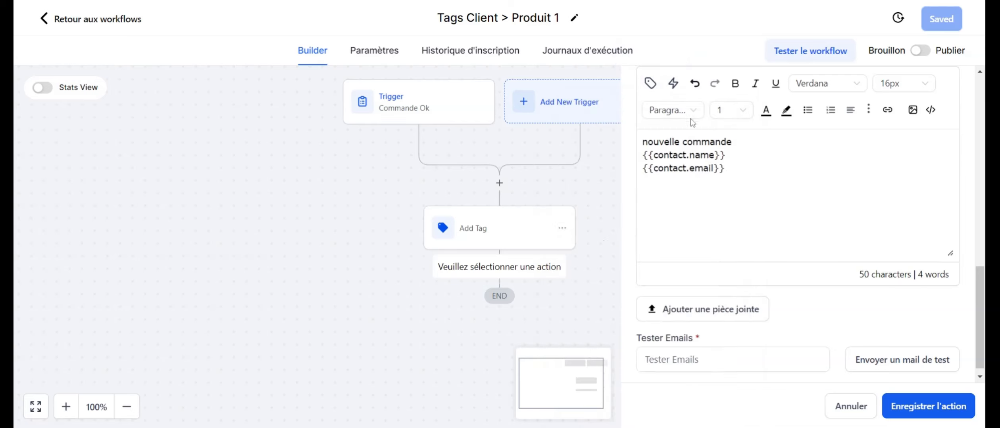
click(650, 84)
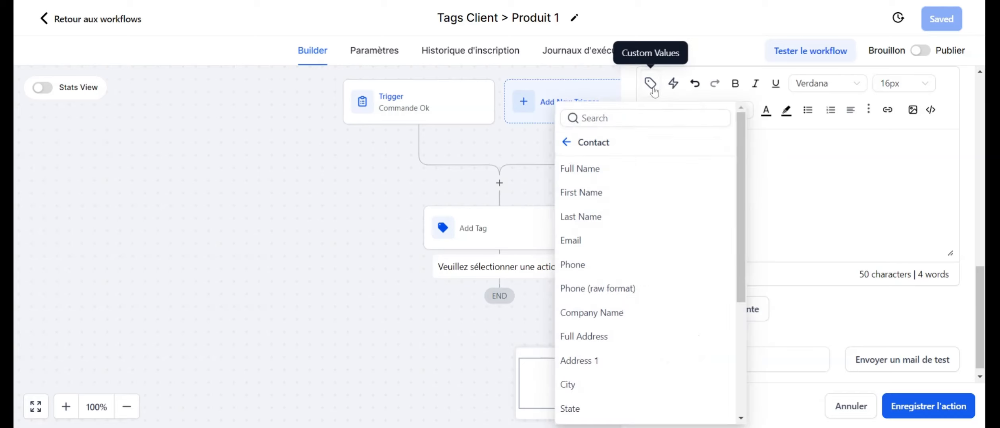
click(604, 263)
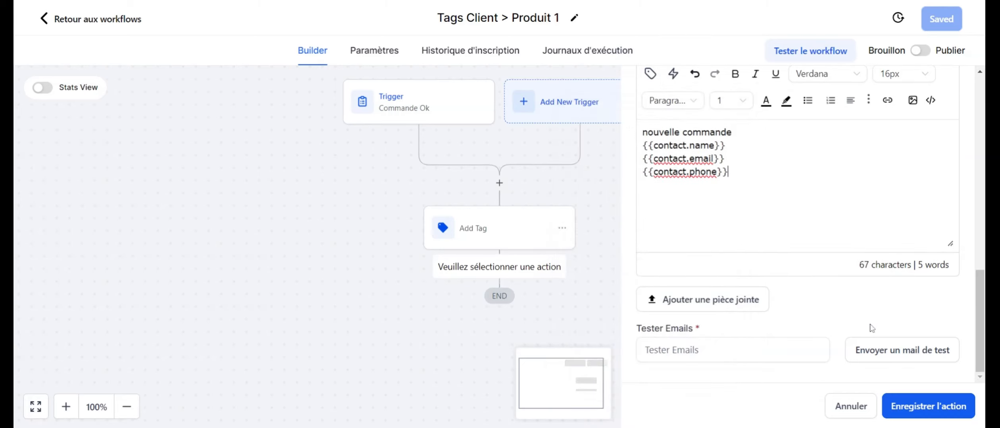
Step: Fill in the notification recipient's custom e-mail address, and save the action and the workflow
click(904, 411)
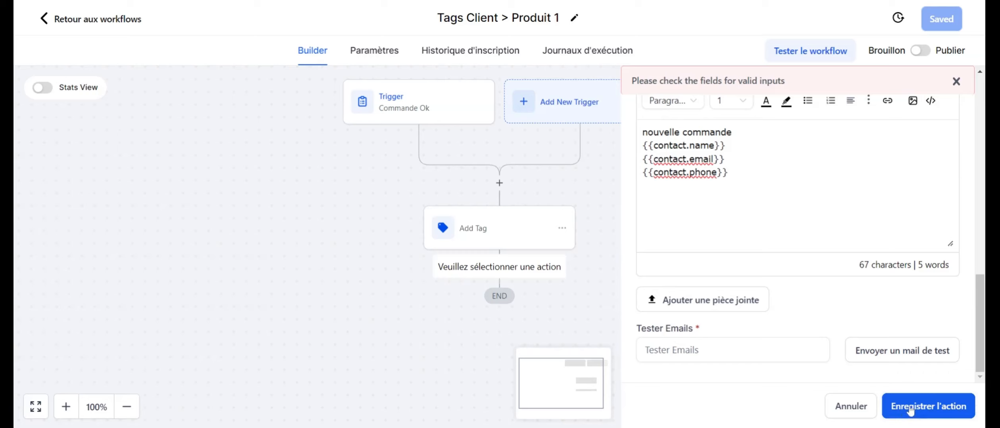
scroll(731, 271, up, 8)
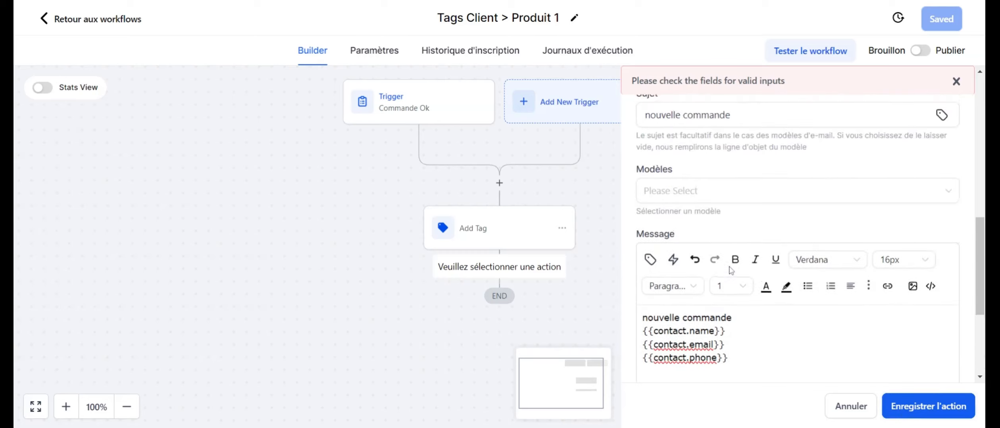
click(683, 194)
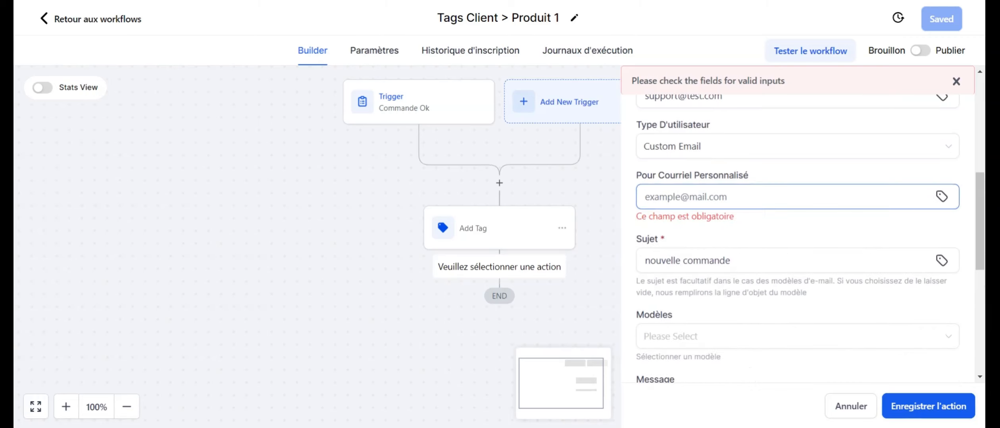
text(test@)
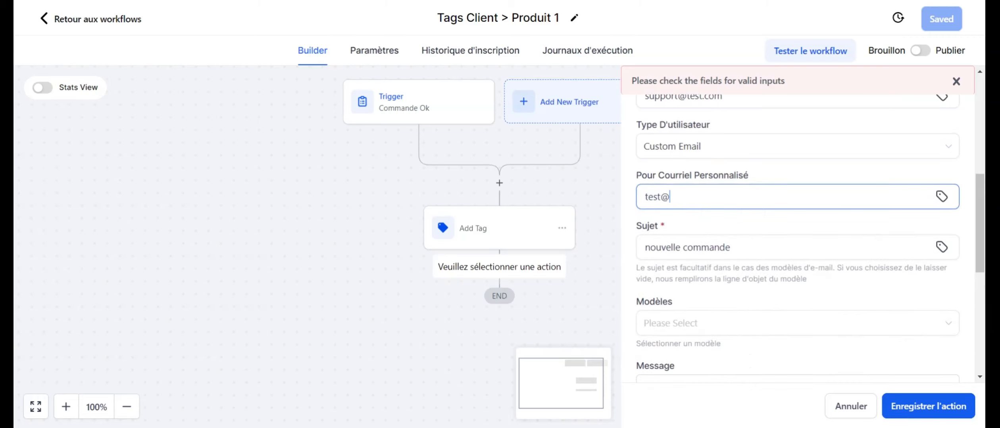
text(test.com)
click(918, 404)
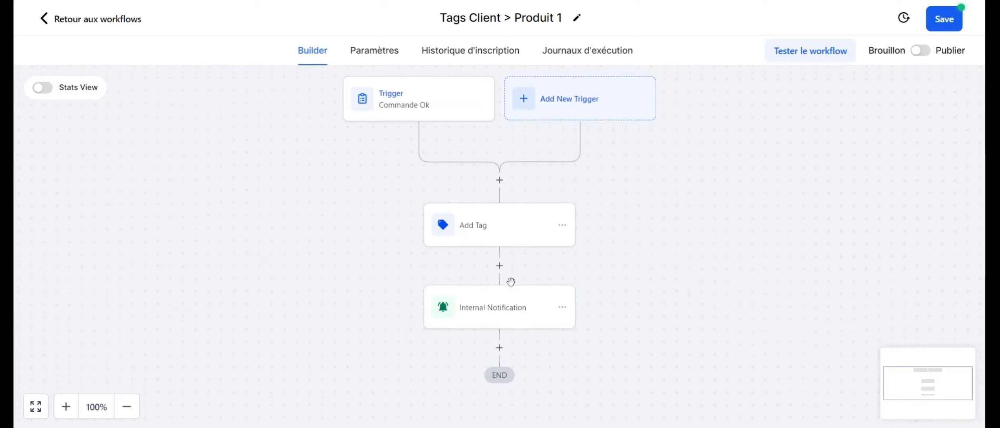
scroll(510, 282, down, 1)
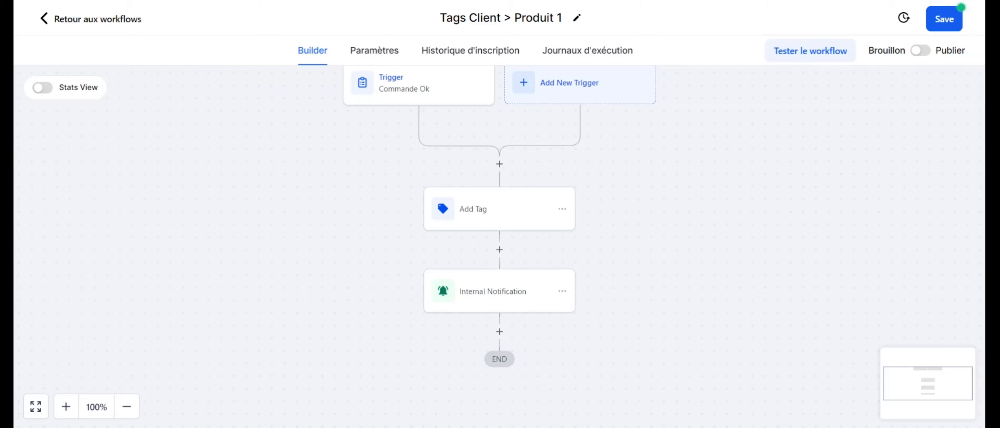
click(948, 19)
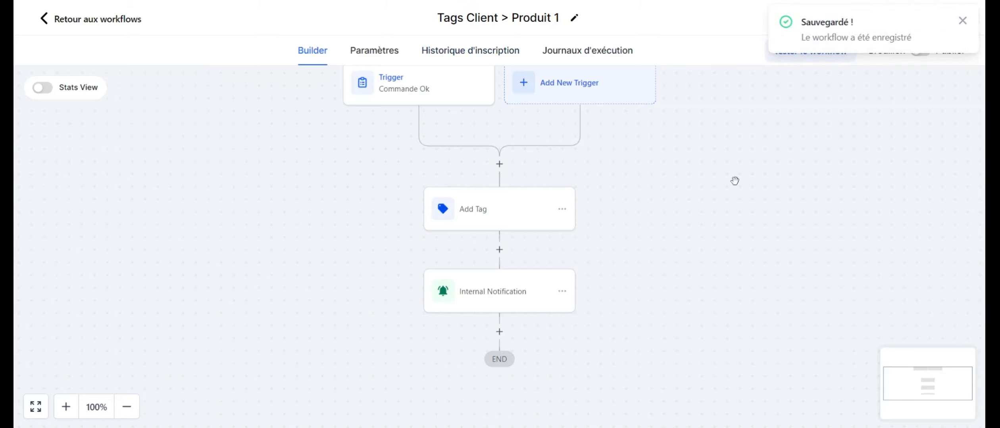
Step: Rename the workflow as "Tags Client > Produit 1 > 340 €"
click(499, 18)
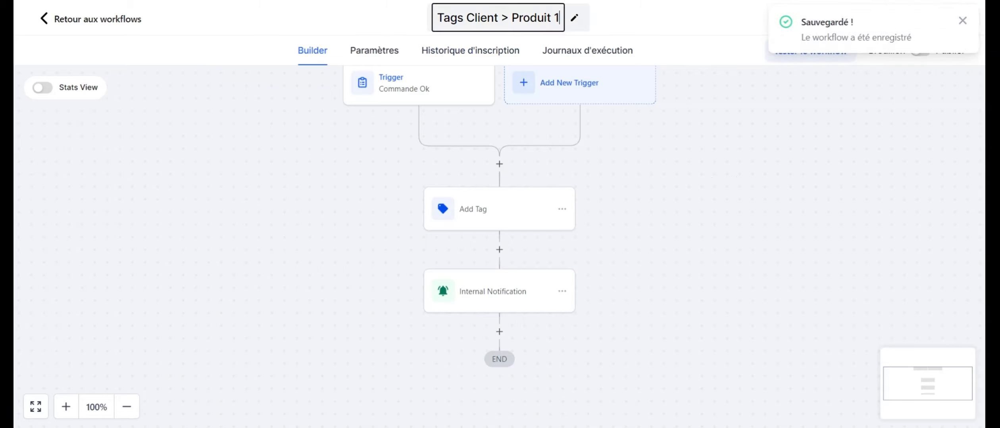
text(> 340 €)
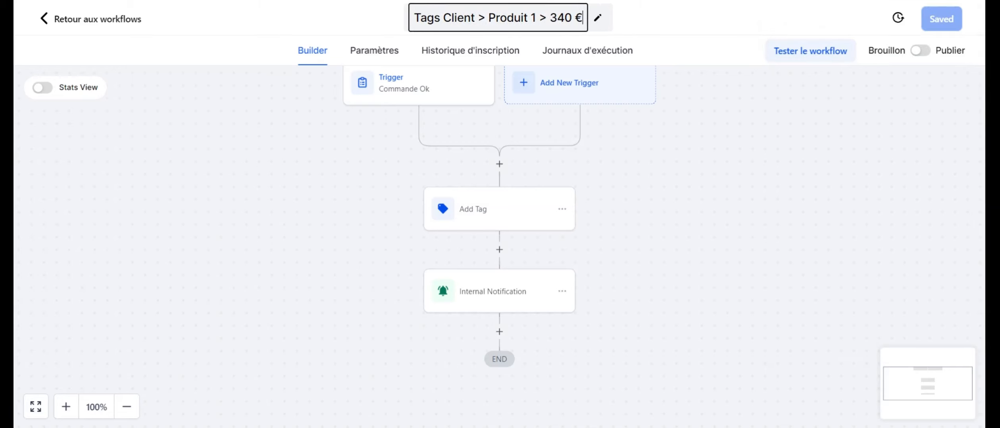
scroll(584, 150, up, 4)
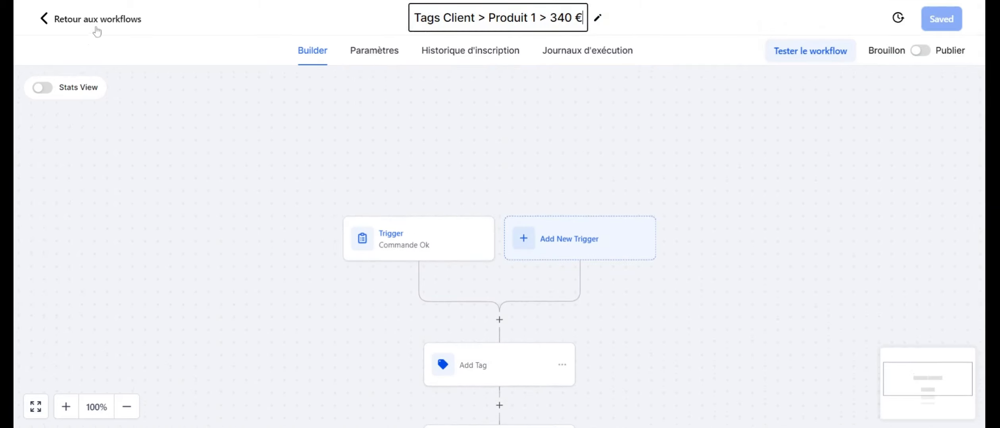
Step: Return to the list of workflows, discarding the unsaved changes
click(96, 23)
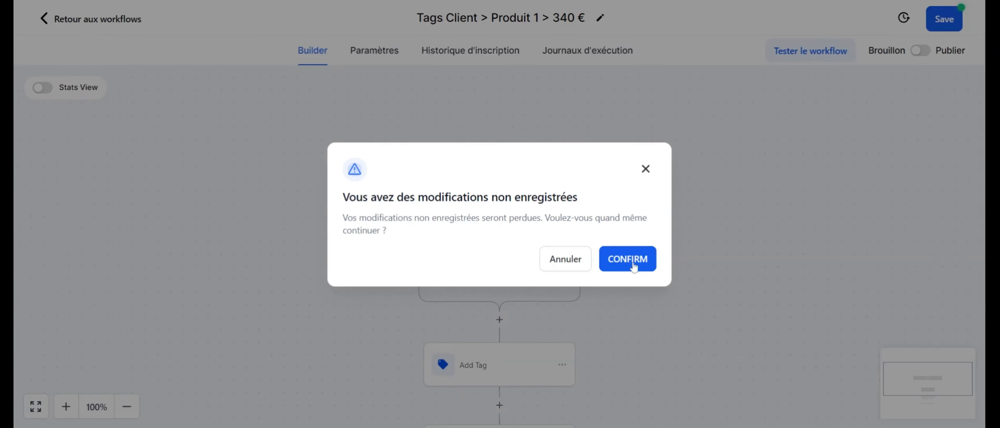
click(635, 265)
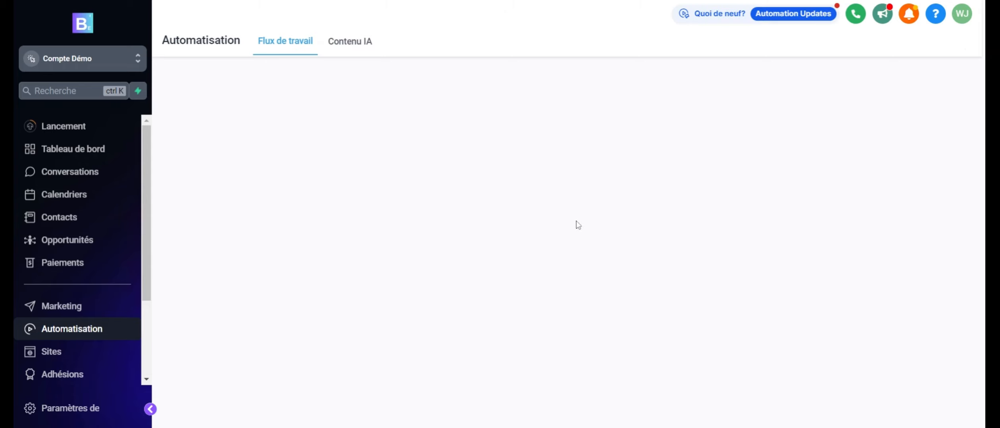
scroll(439, 253, down, 2)
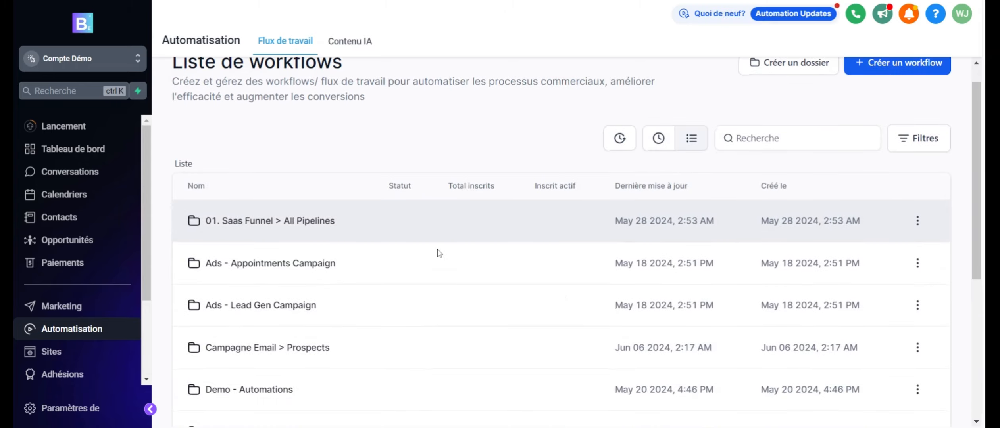
Step: Create a workflow folder named "Facturation Automatique"
scroll(437, 251, down, 5)
scroll(516, 199, up, 3)
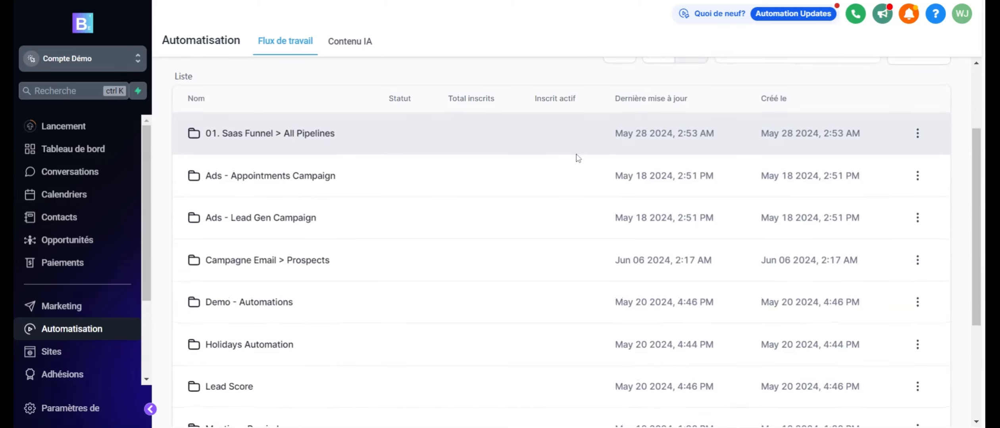
scroll(635, 139, up, 3)
click(790, 90)
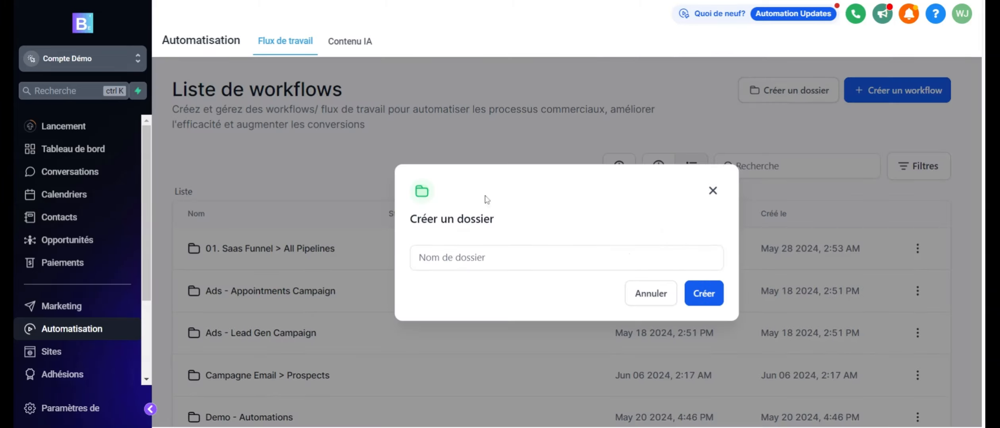
click(480, 258)
text(Factura)
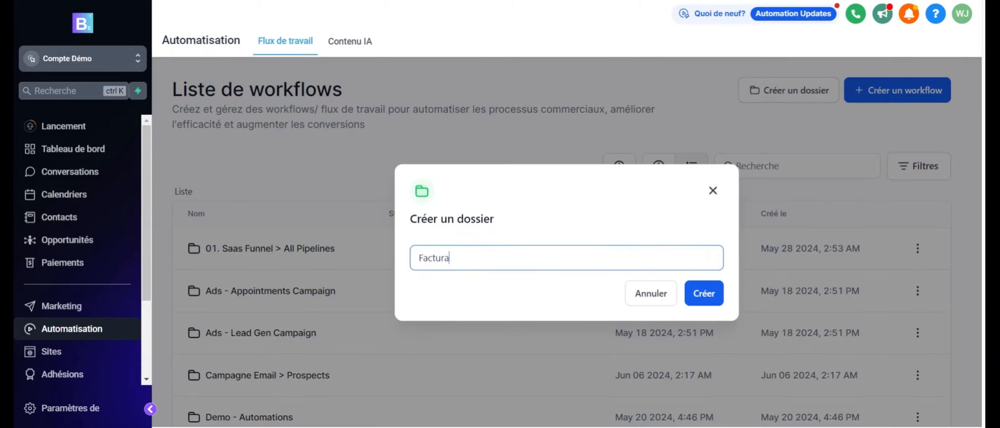
text(tion Automatique)
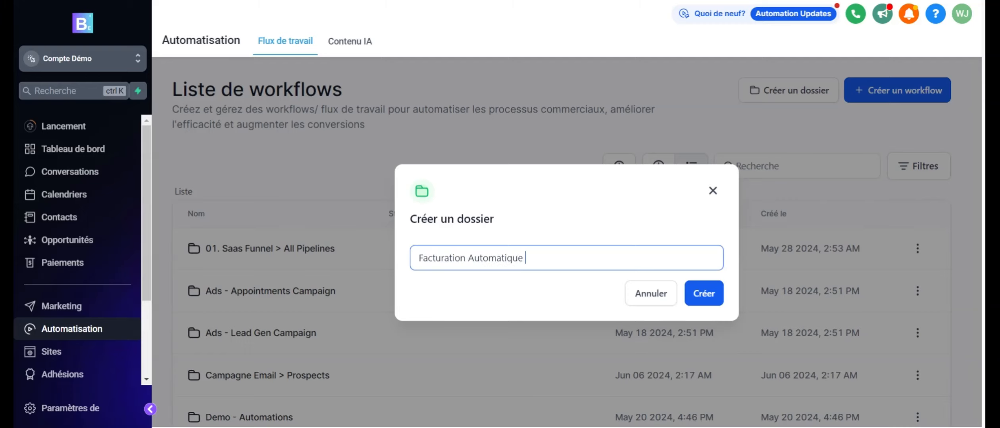
click(704, 296)
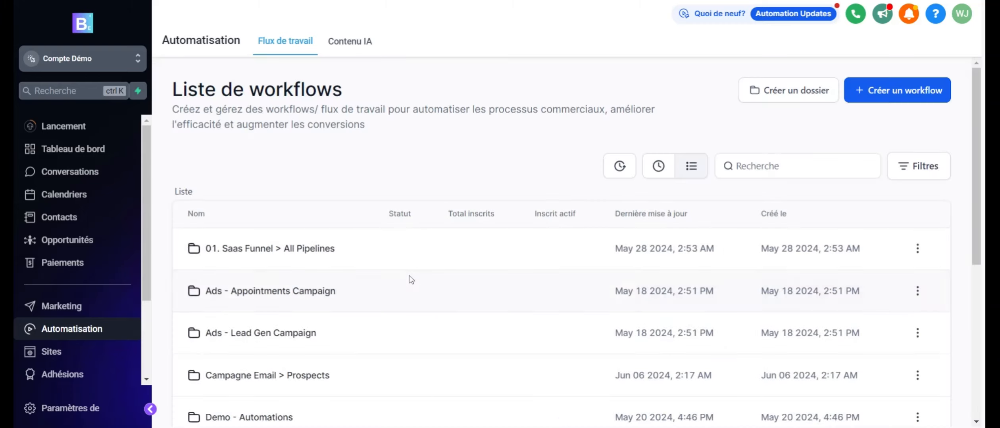
scroll(304, 291, down, 7)
scroll(305, 238, up, 4)
scroll(306, 232, down, 4)
click(756, 384)
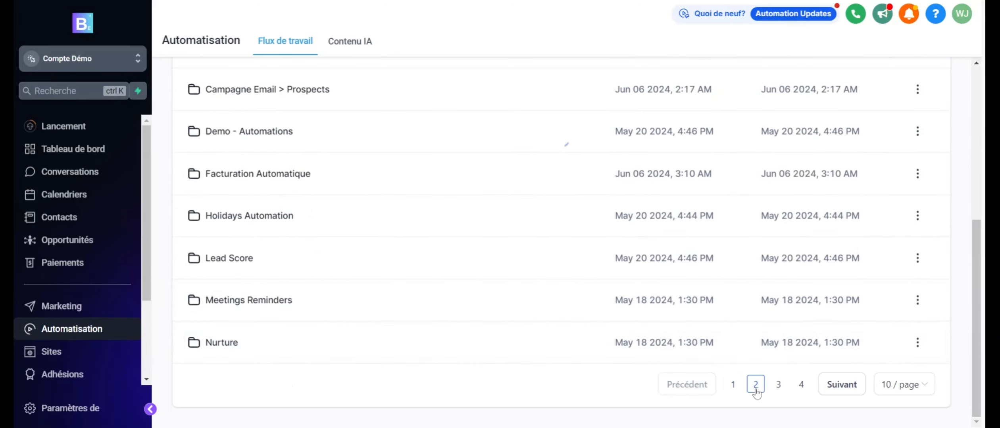
scroll(453, 228, down, 5)
scroll(454, 229, down, 4)
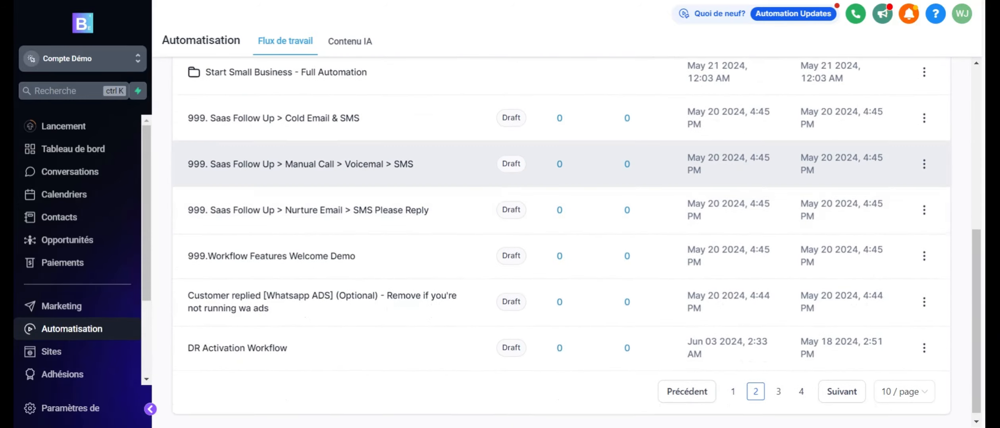
click(924, 343)
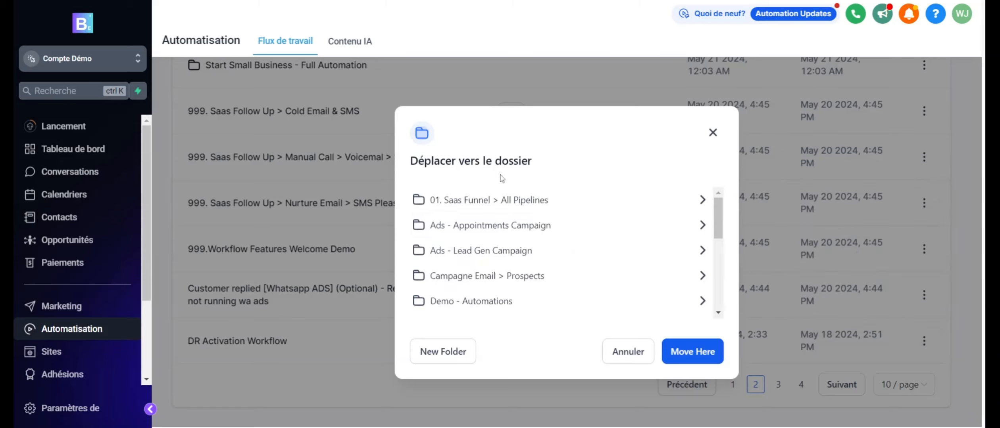
scroll(512, 274, down, 3)
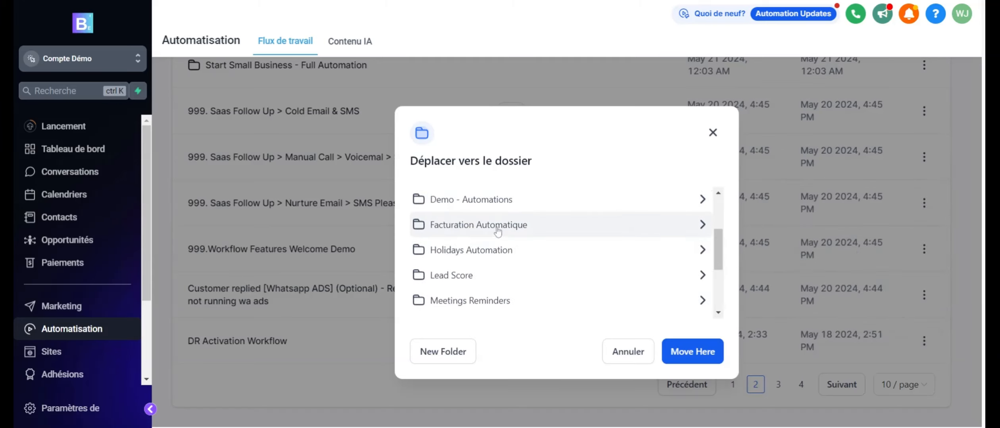
click(629, 353)
scroll(454, 256, up, 5)
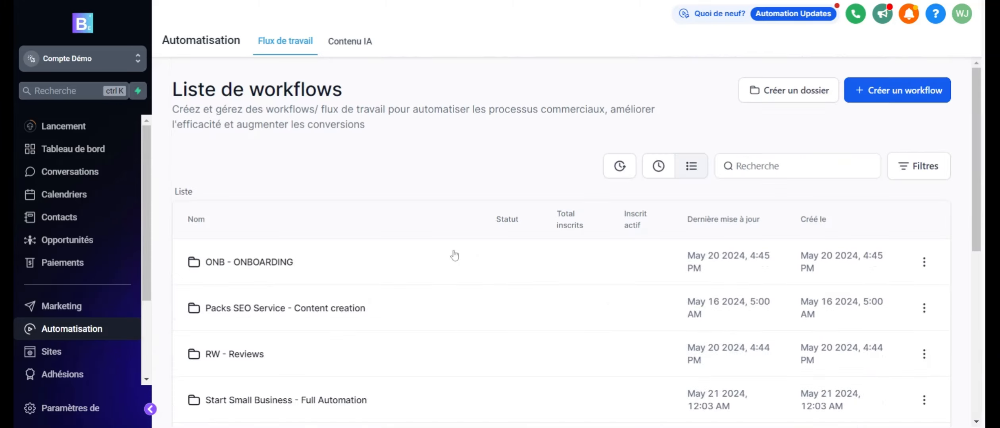
scroll(330, 319, down, 8)
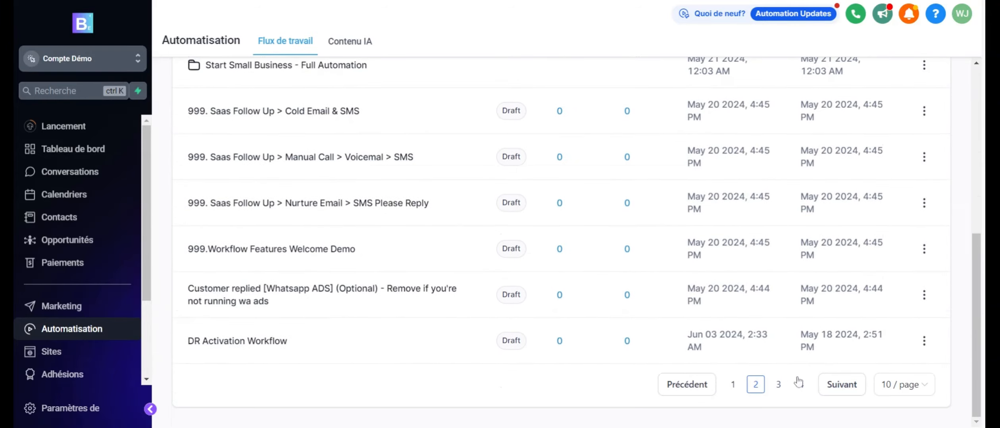
Step: Open the Facturation Automatique folder and create a new workflow from scratch inside it
click(733, 384)
scroll(406, 338, down, 3)
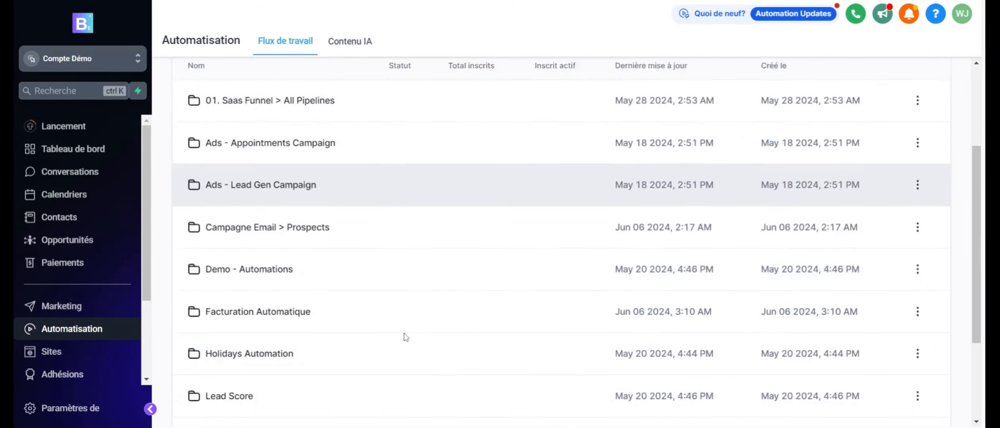
scroll(406, 337, down, 3)
click(283, 206)
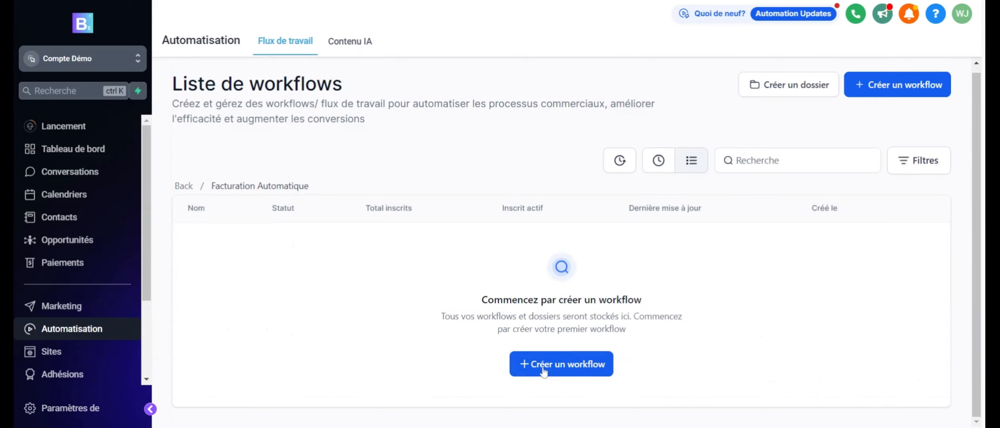
click(560, 363)
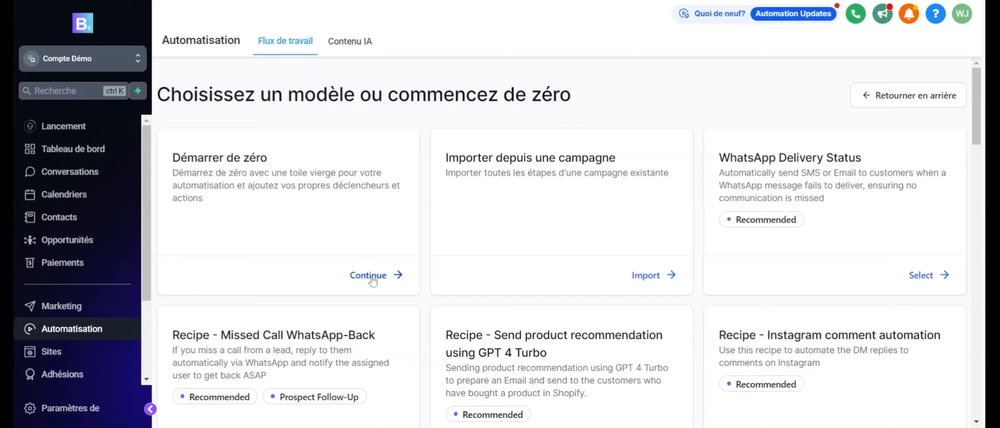
click(371, 278)
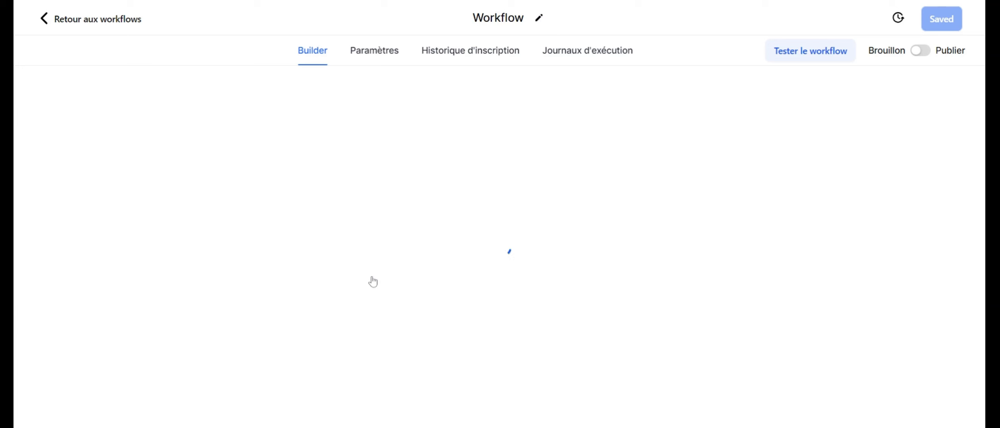
Step: Rename the new workflow as "Emails Automatisés > Facturation Produit 1 > 340€"
double_click(542, 18)
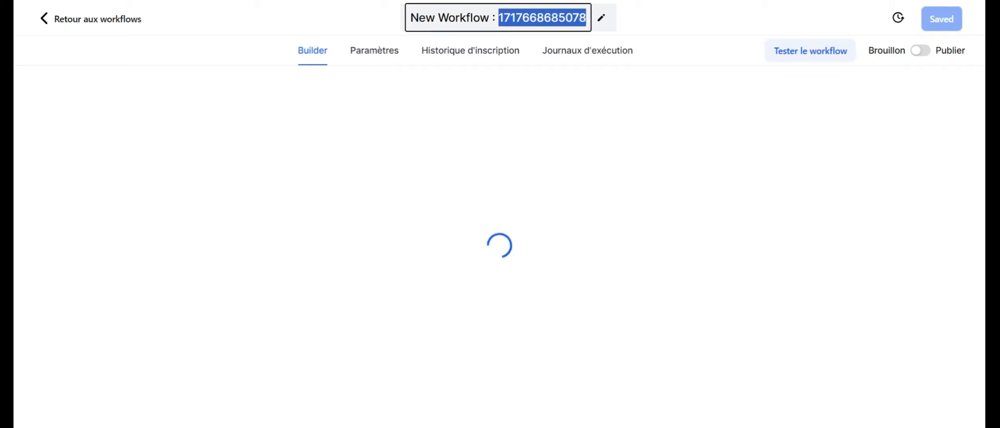
key(ctrl+a)
text(Email)
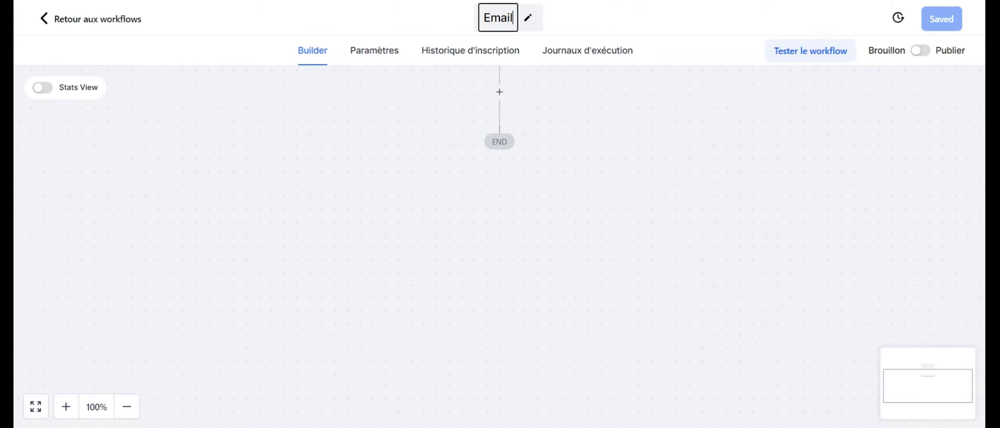
text(s Automati)
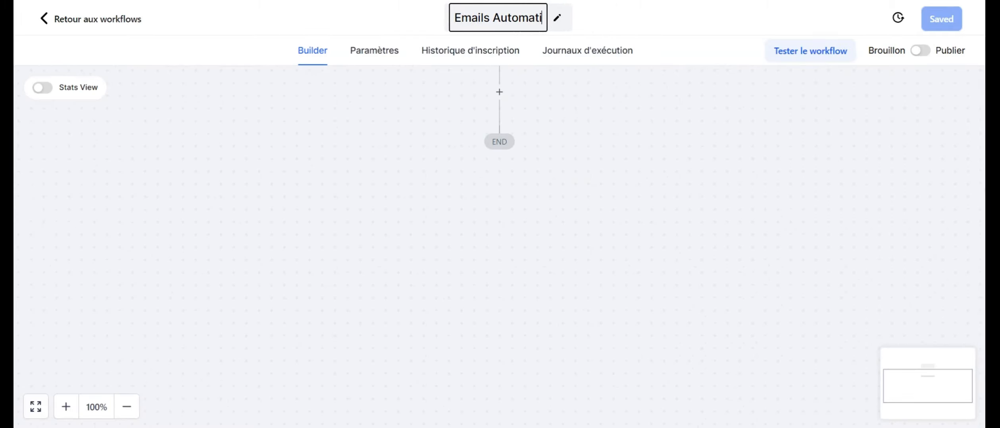
text(sés)
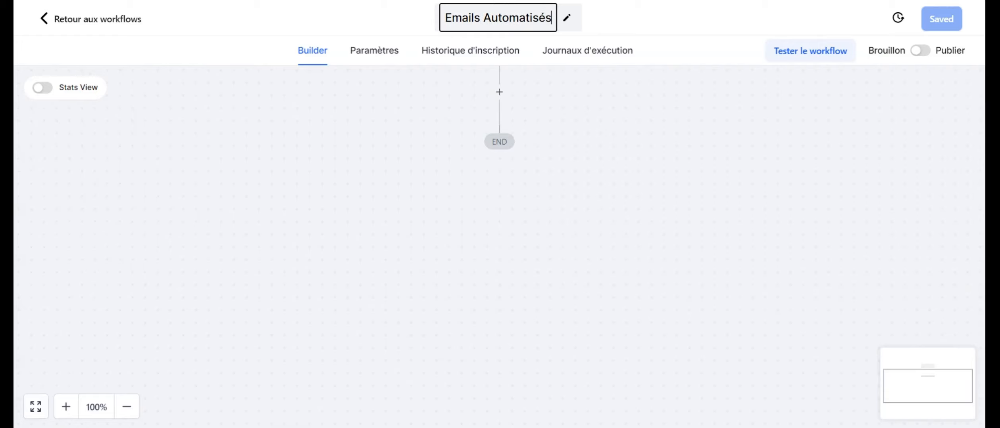
text( > Facturat)
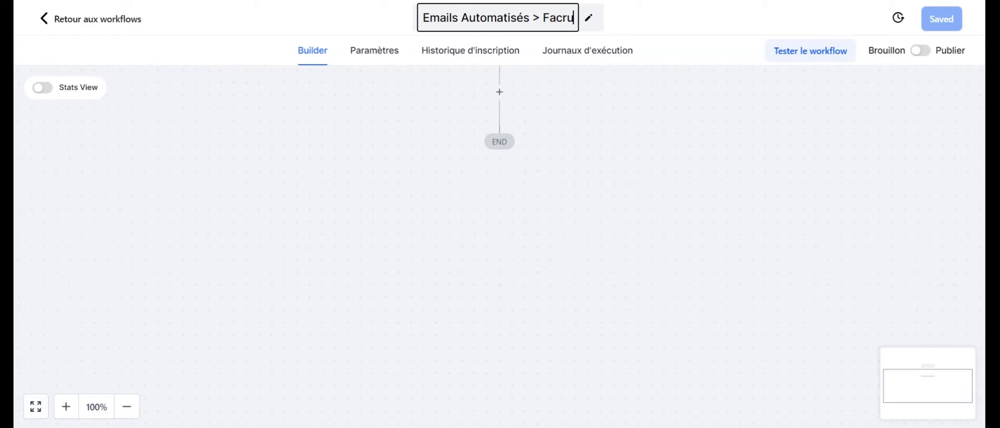
text(ion)
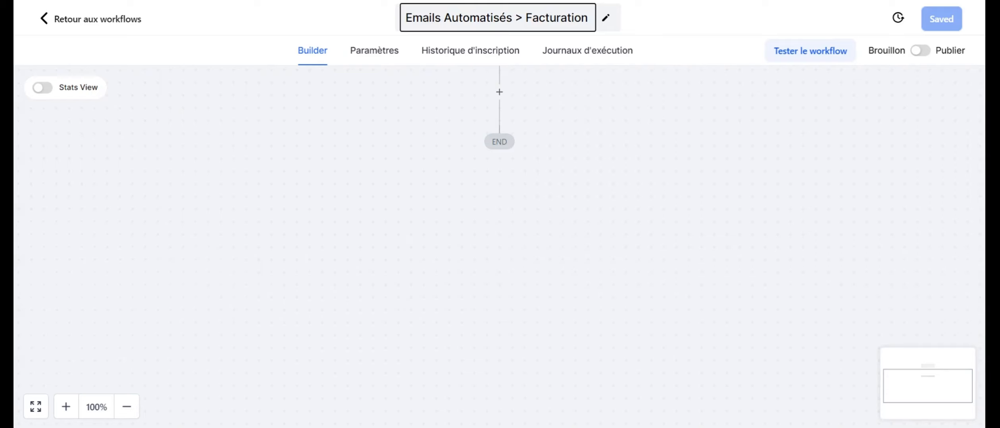
text( Produit 1)
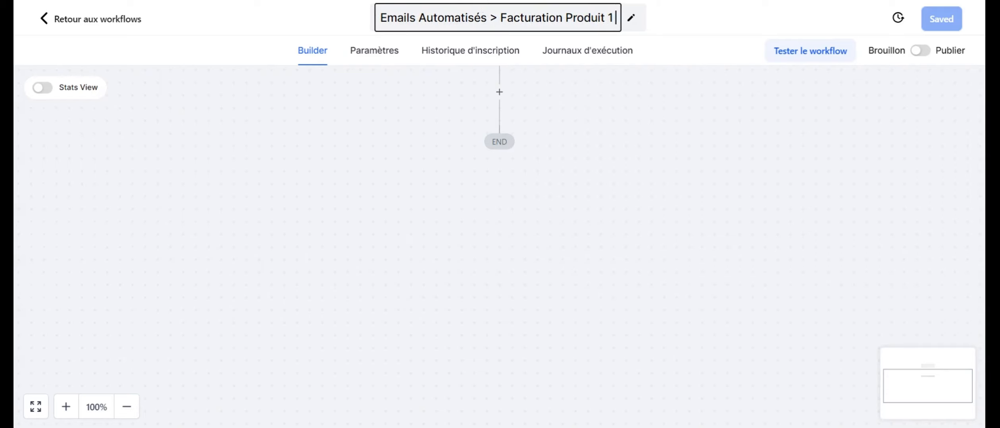
text( > 340)
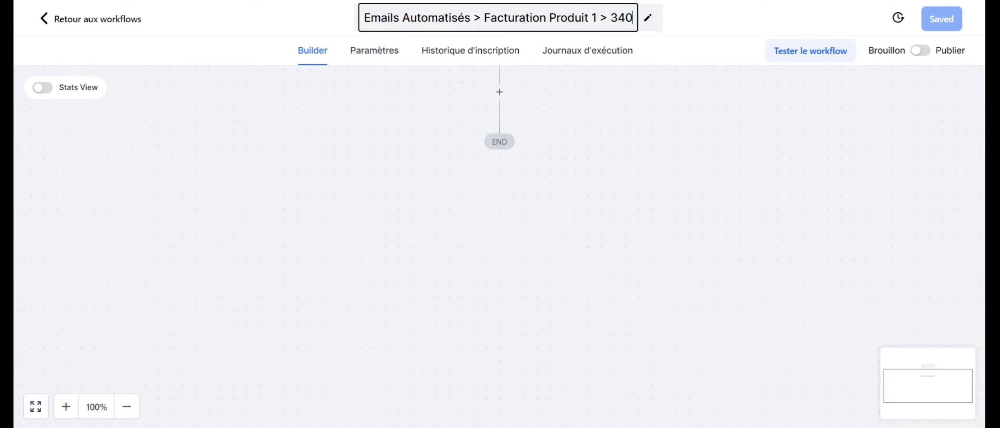
text(€)
key(BackSpace)
text(€)
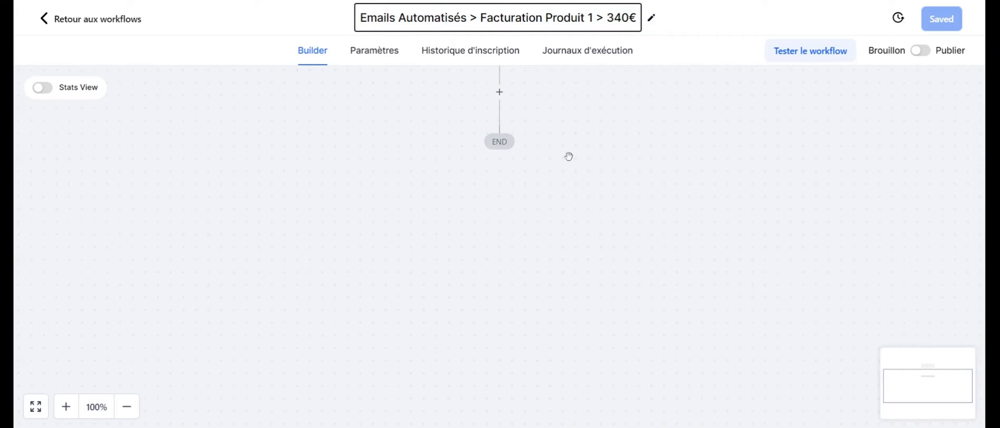
Step: Add a Contact Tag trigger named "Client Produit 1" with an empty filter row
scroll(568, 157, up, 2)
click(503, 109)
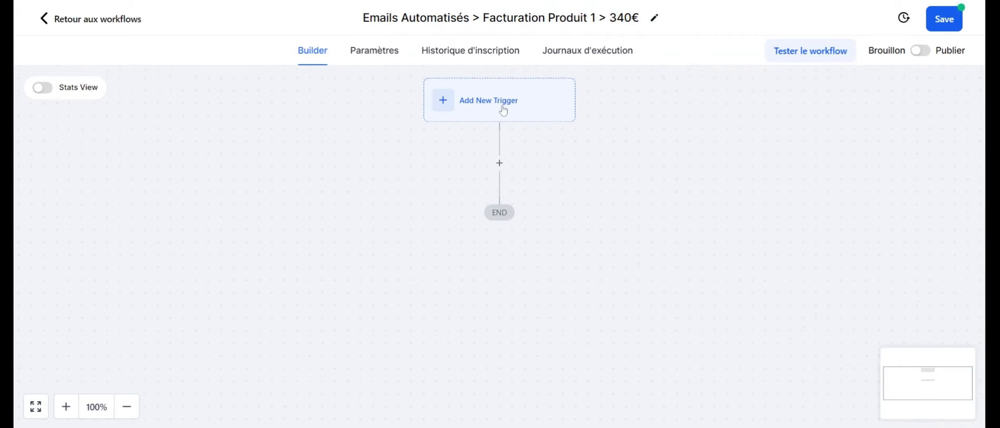
click(503, 110)
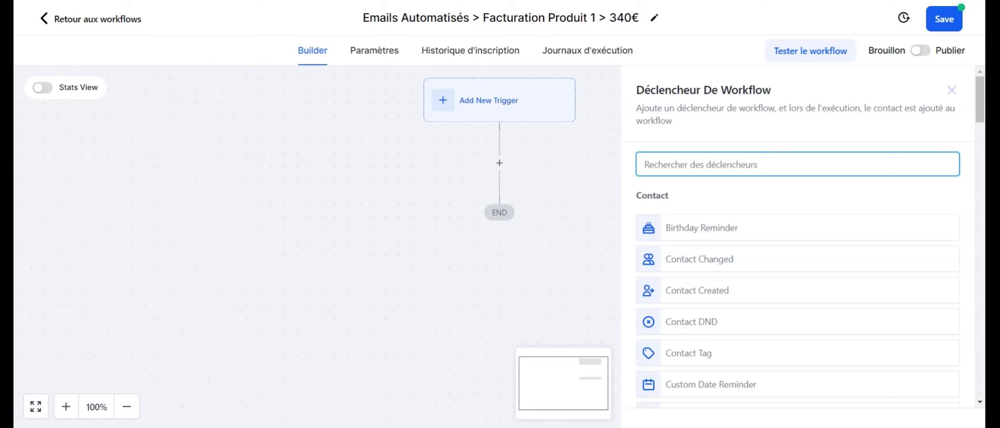
click(679, 353)
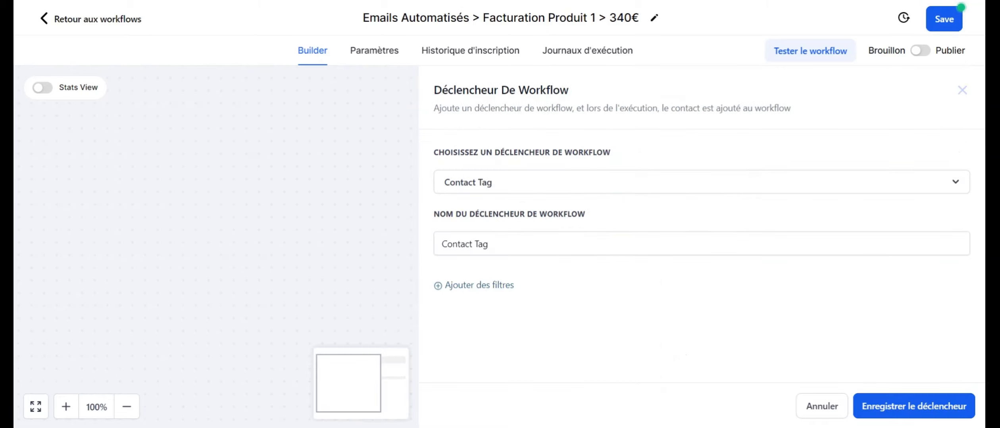
double_click(457, 244)
key(ctrl+a)
text(Clien)
click(438, 286)
text(Produit)
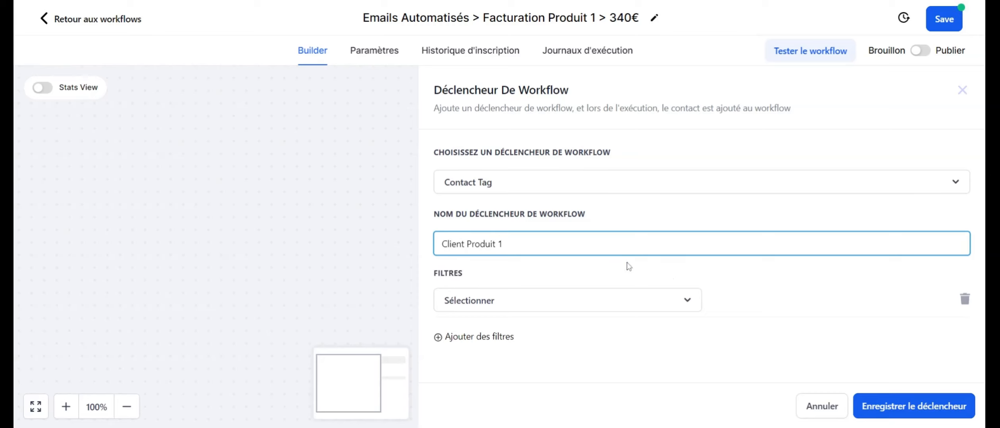
Step: Set the trigger's filter to Tag Added with the tag clientproduit1340€, and save the trigger
click(560, 309)
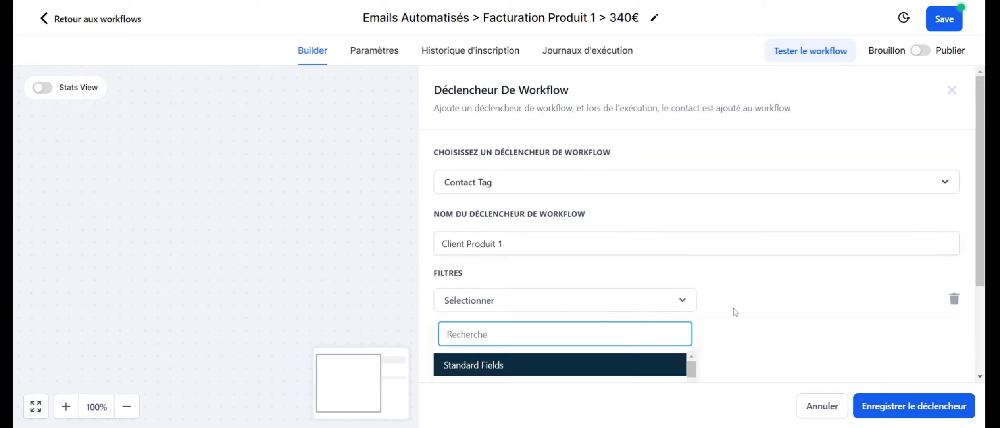
scroll(560, 312, down, 2)
click(523, 324)
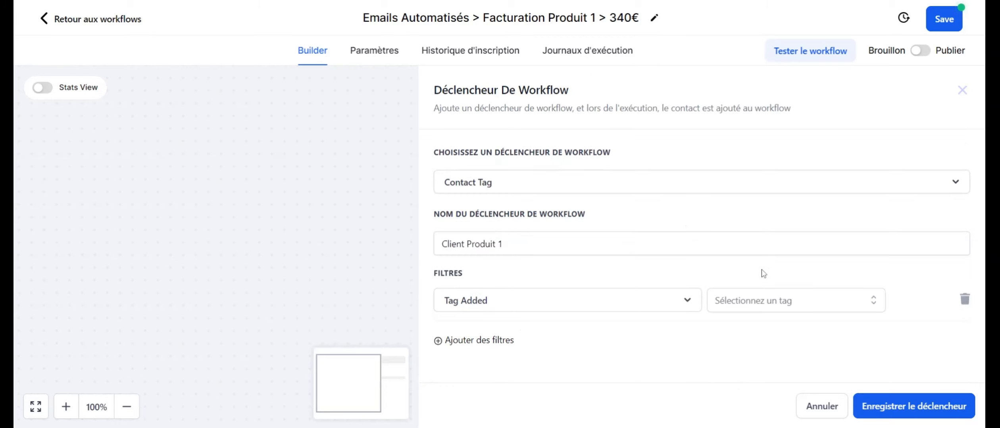
click(750, 303)
scroll(749, 303, down, 3)
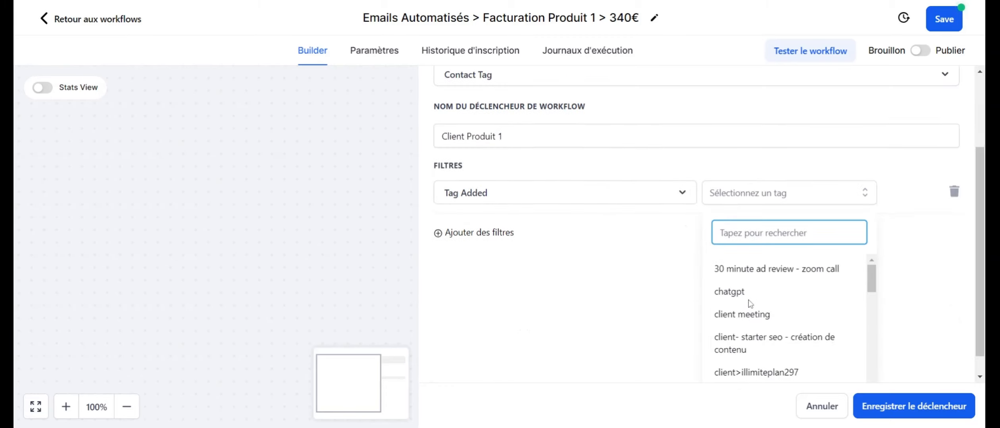
text(PRODU)
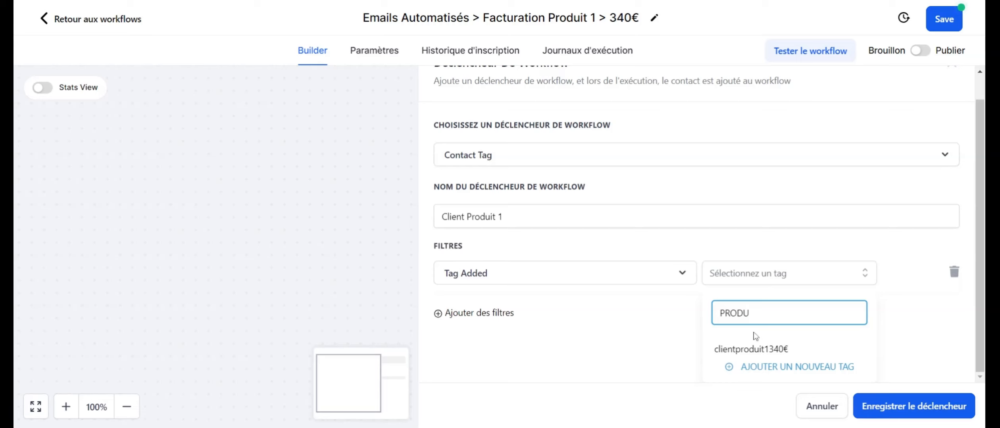
click(729, 354)
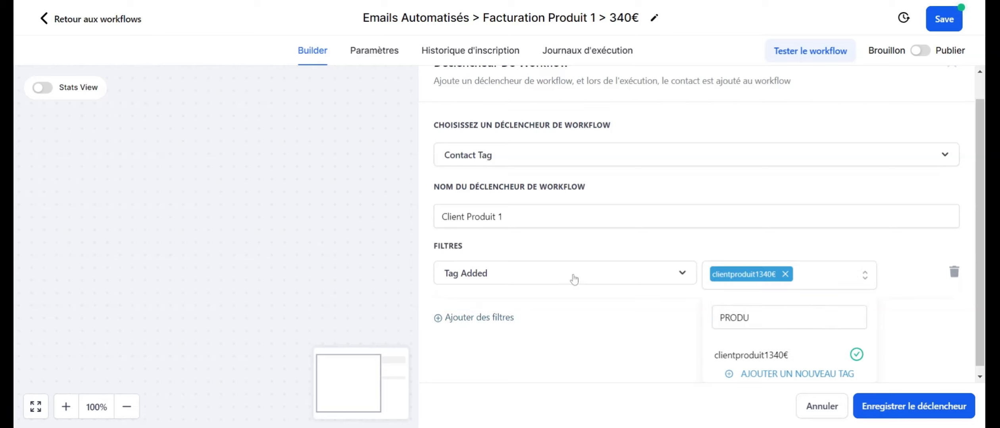
click(879, 407)
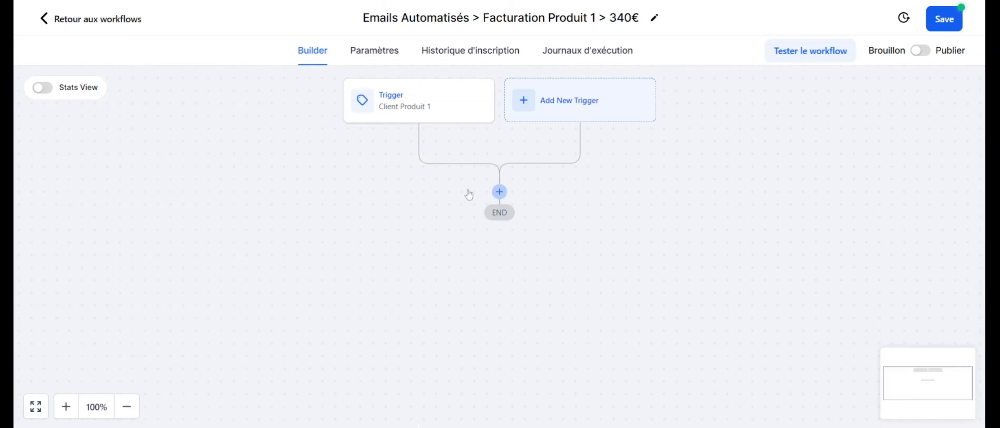
Step: Add an Envoyer Un E-Mail action below the Client Produit 1 trigger
click(499, 192)
text(ema)
key(BackSpace)
key(BackSpace)
key(BackSpace)
text(en)
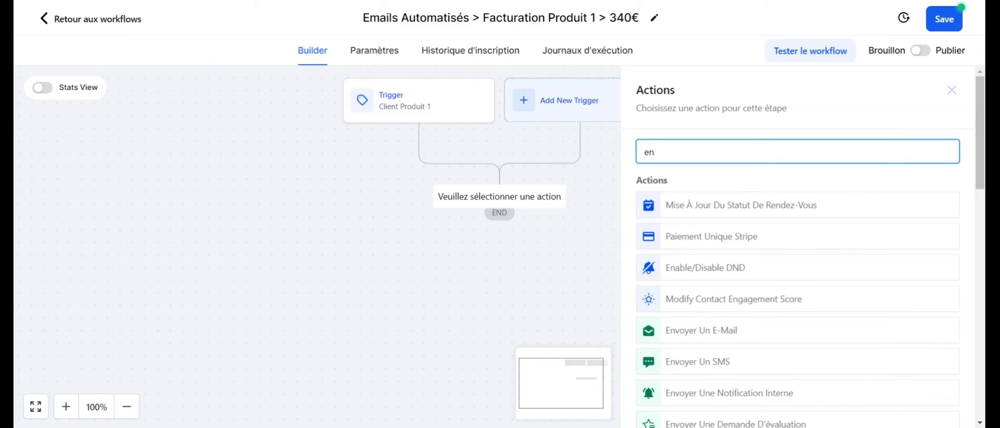
click(682, 333)
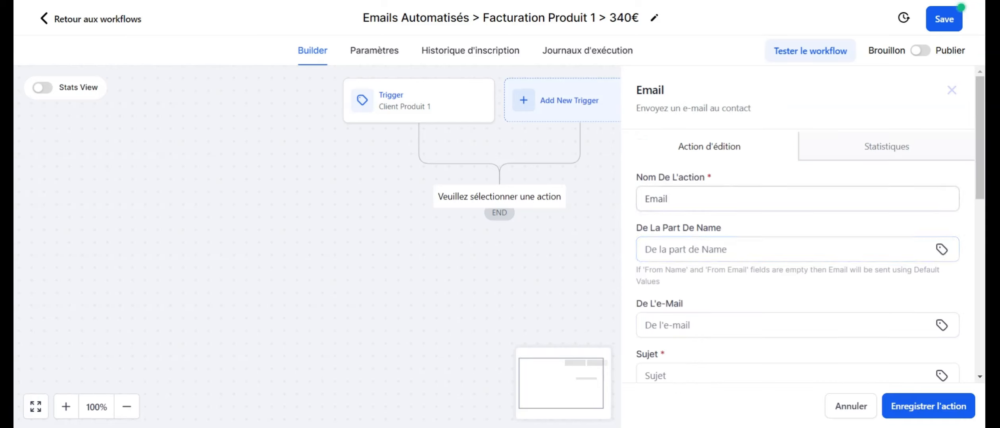
Step: Set the e-mail action's sender name to "Marque" and fill in the sender's e-mail address
click(739, 241)
text(Marque)
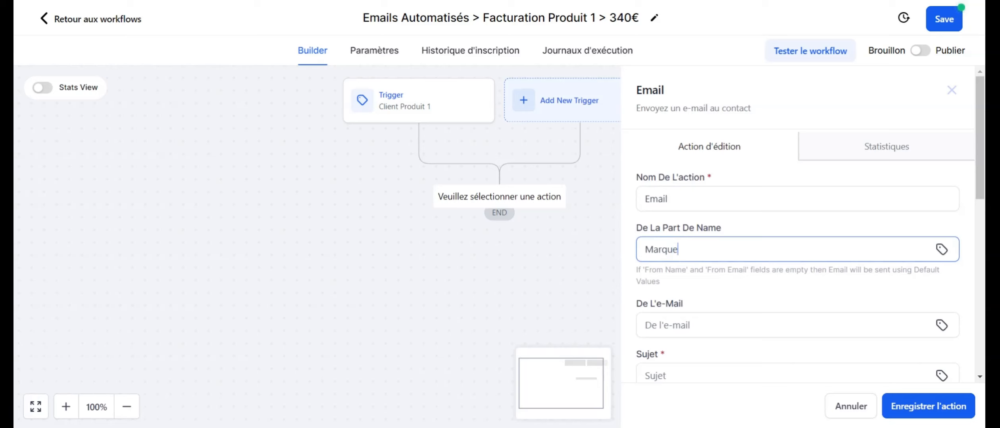
scroll(680, 230, down, 3)
click(681, 199)
text(inv)
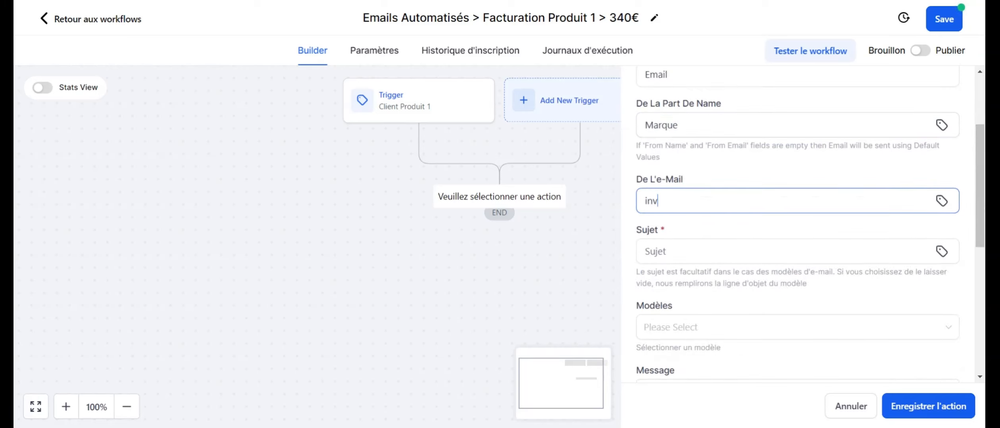
text(oice@test.com)
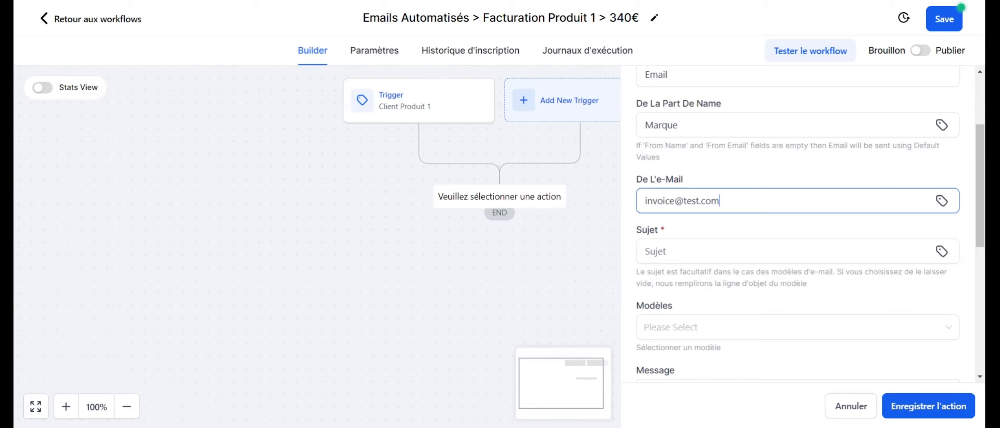
key(shift+Left)
key(shift+Left)
key(shift+Left)
key(shift+Left)
key(shift+Left)
key(shift+Left)
key(shift+Left)
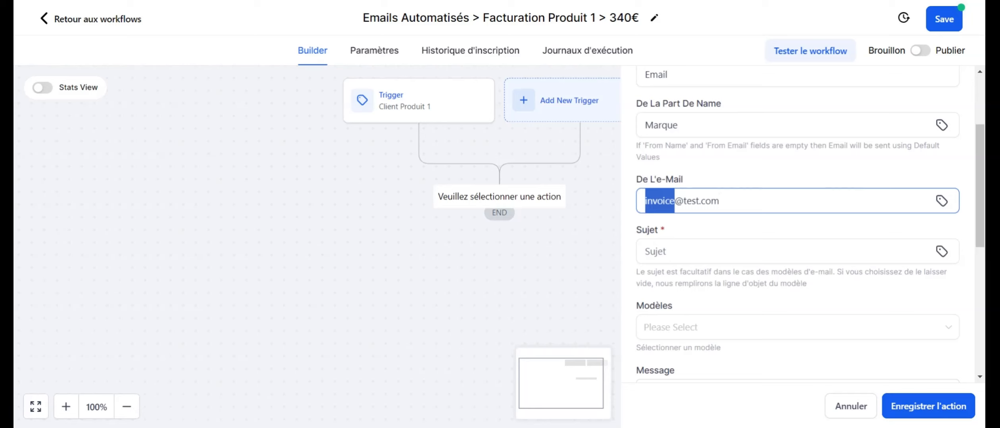
click(719, 201)
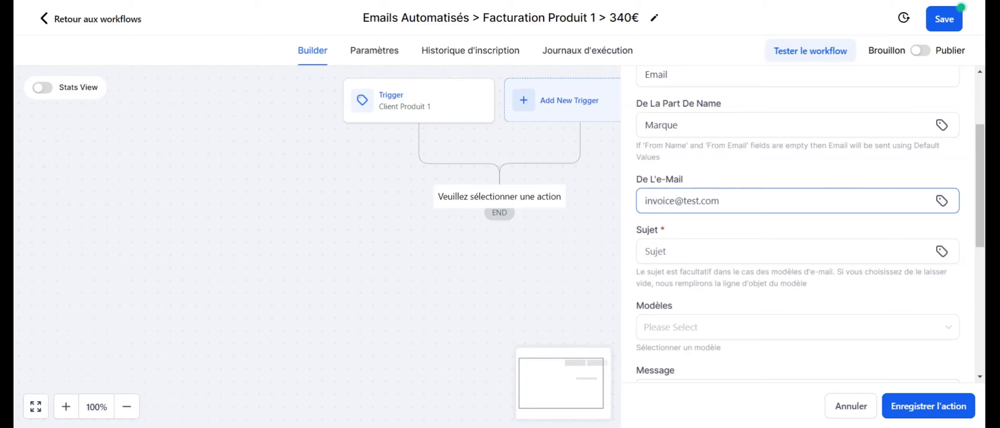
Step: Set the e-mail subject to "test" followed directly by the contact's First Name placeholder
click(655, 252)
text(test)
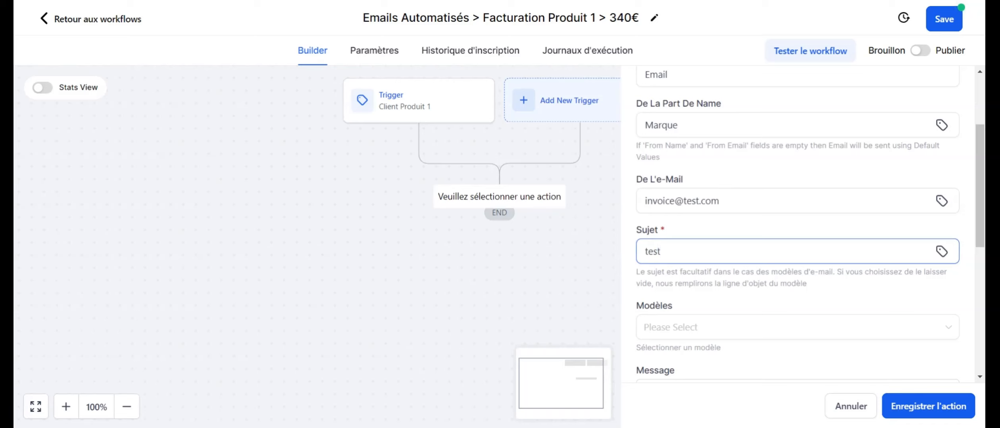
click(941, 252)
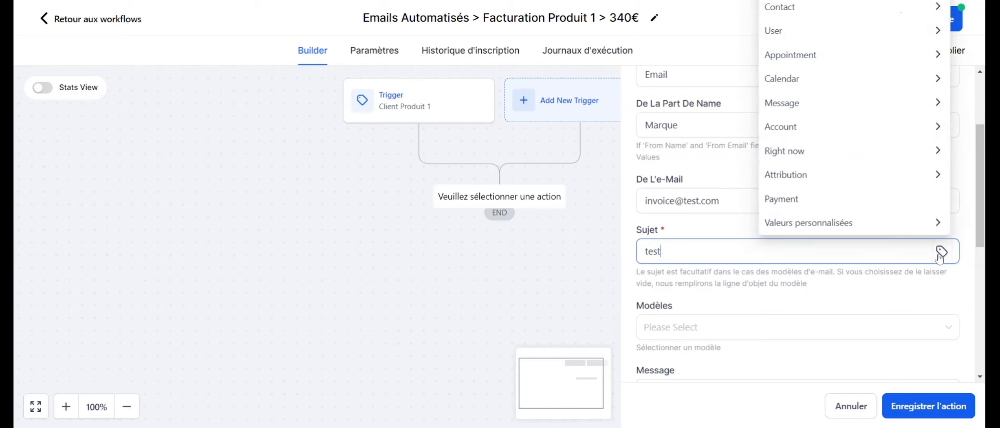
click(841, 12)
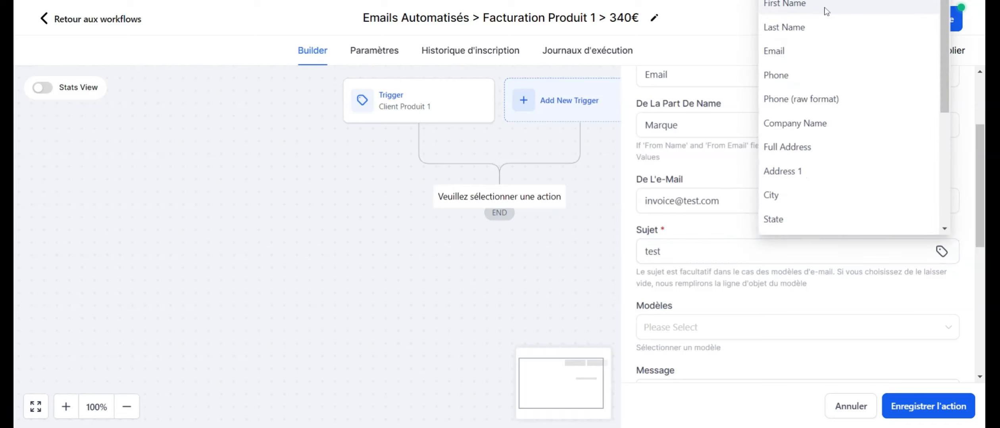
click(825, 9)
click(941, 252)
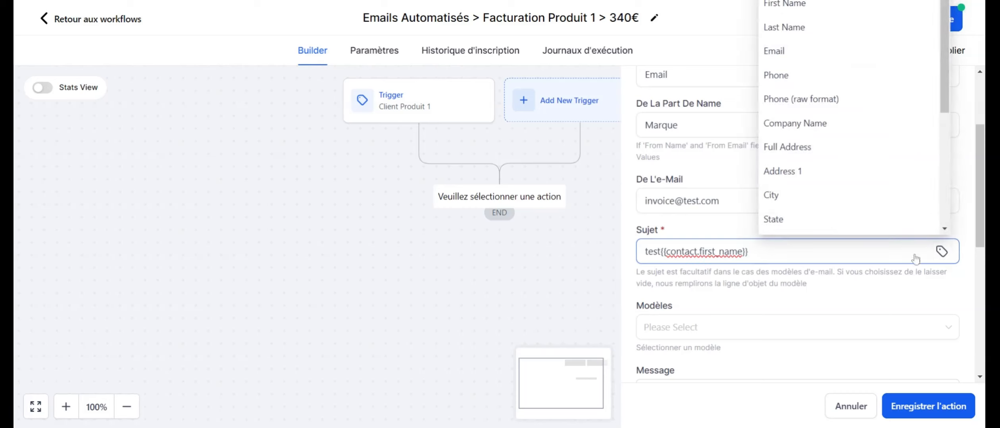
scroll(860, 168, down, 5)
scroll(860, 167, up, 5)
click(736, 297)
Step: Choose the Saas-factureachat-Freetrial template for the e-mail and save the action
scroll(736, 298, down, 4)
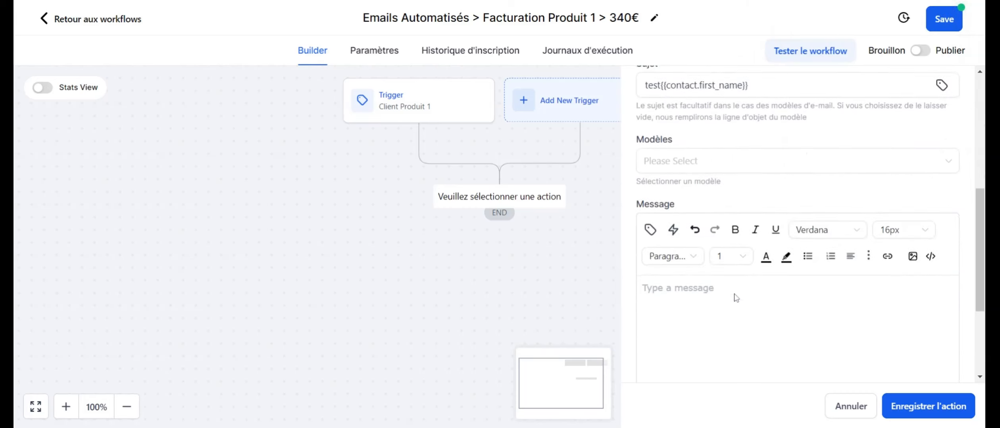
click(701, 166)
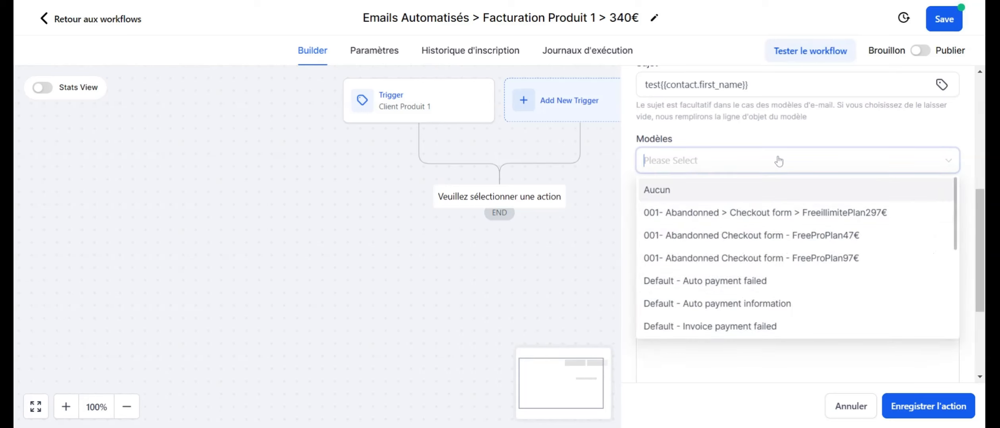
text(fa)
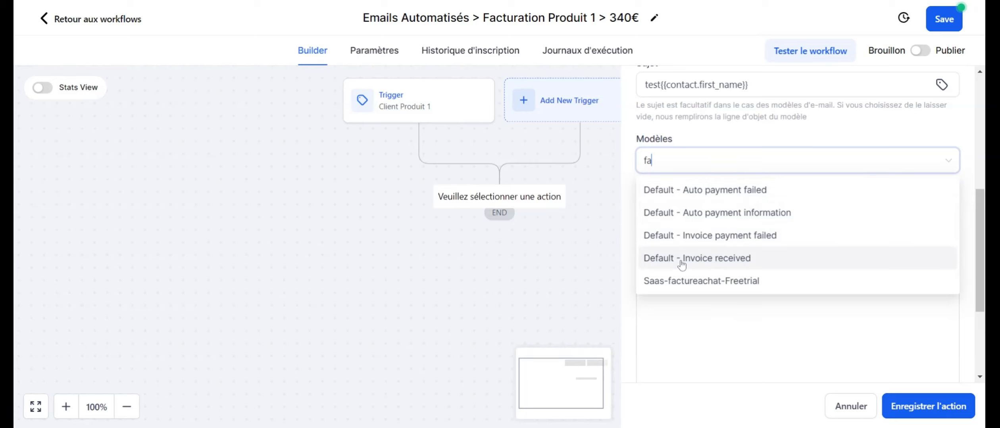
key(BackSpace)
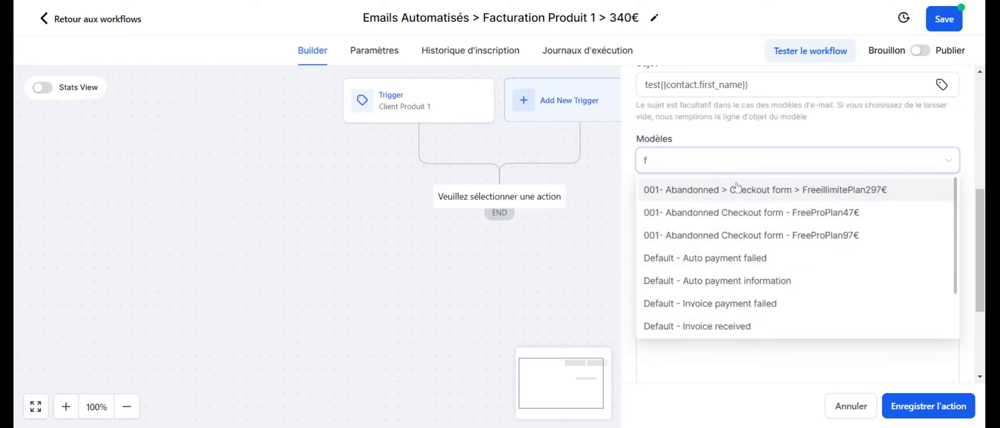
scroll(773, 256, down, 2)
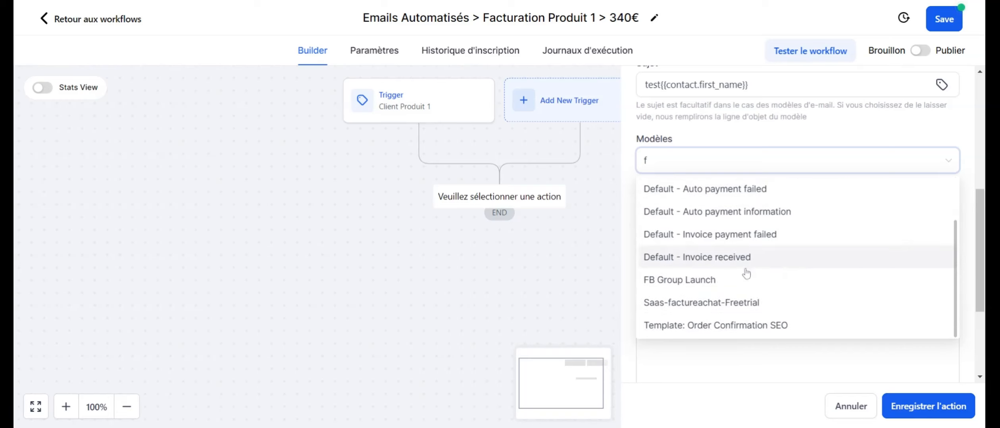
scroll(702, 304, up, 2)
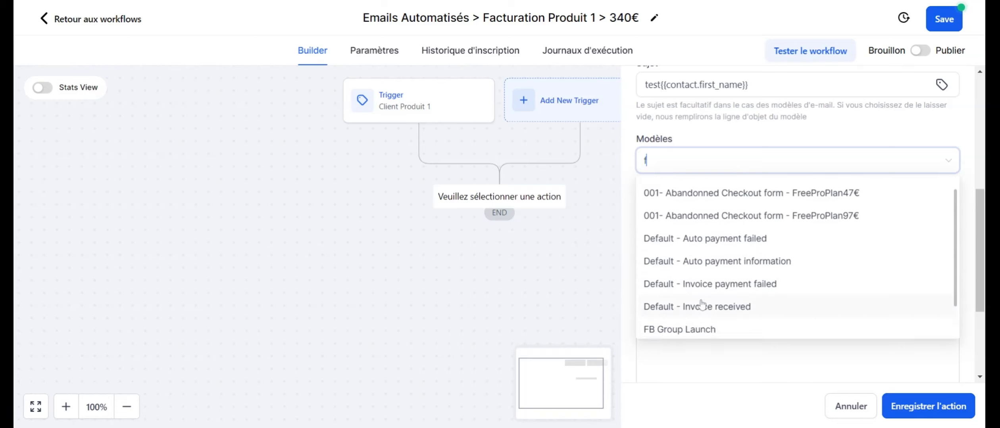
scroll(702, 305, down, 2)
click(682, 304)
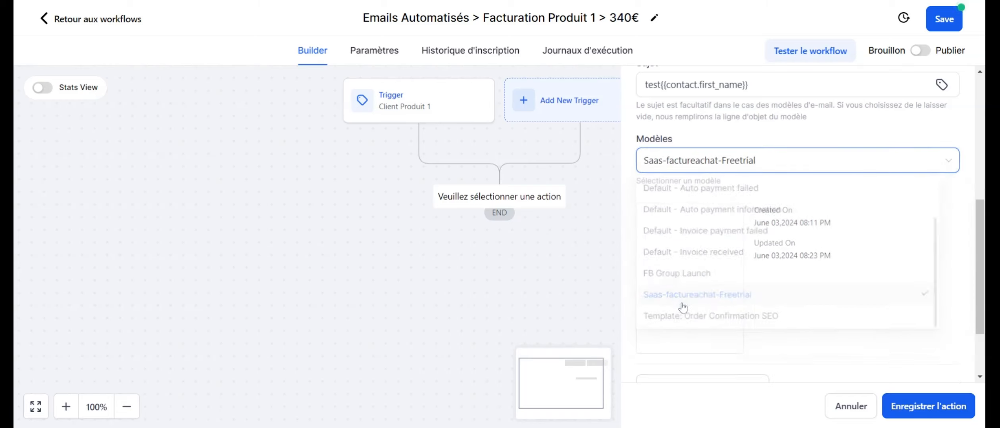
scroll(697, 294, down, 1)
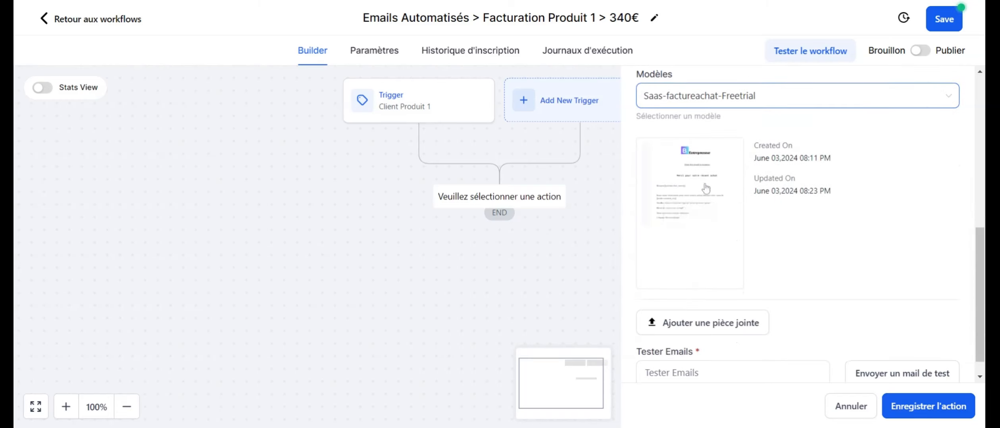
scroll(683, 205, down, 1)
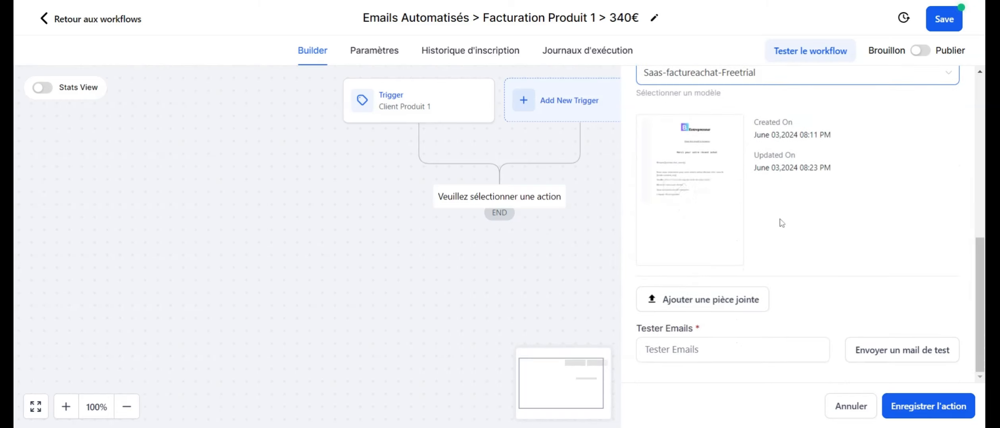
click(931, 411)
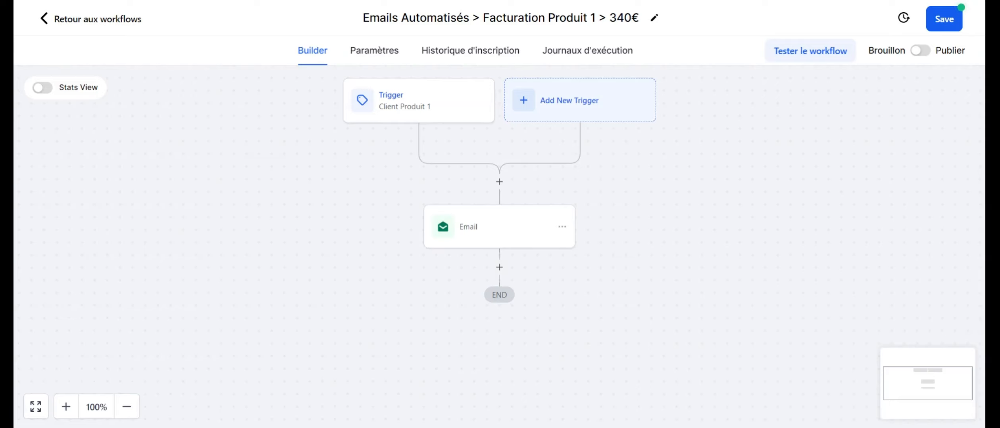
Step: Save the workflow and return to the workflow list in the Facturation Automatique folder
click(83, 30)
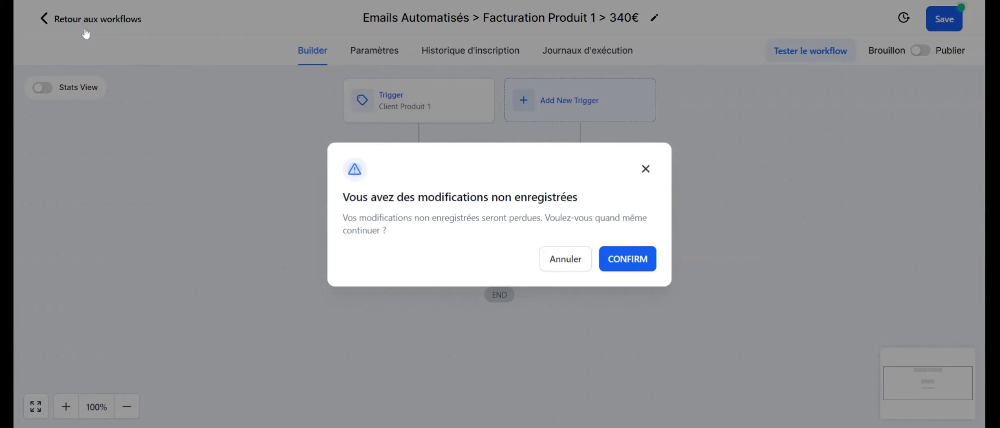
click(645, 169)
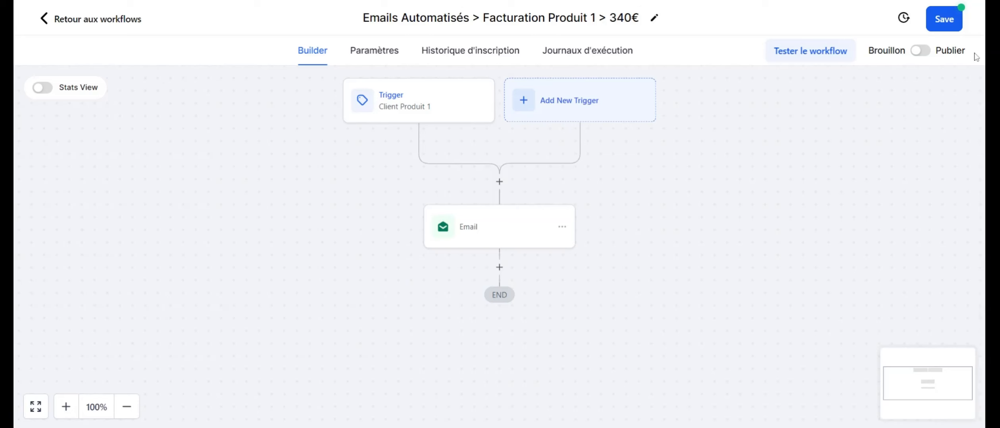
click(946, 28)
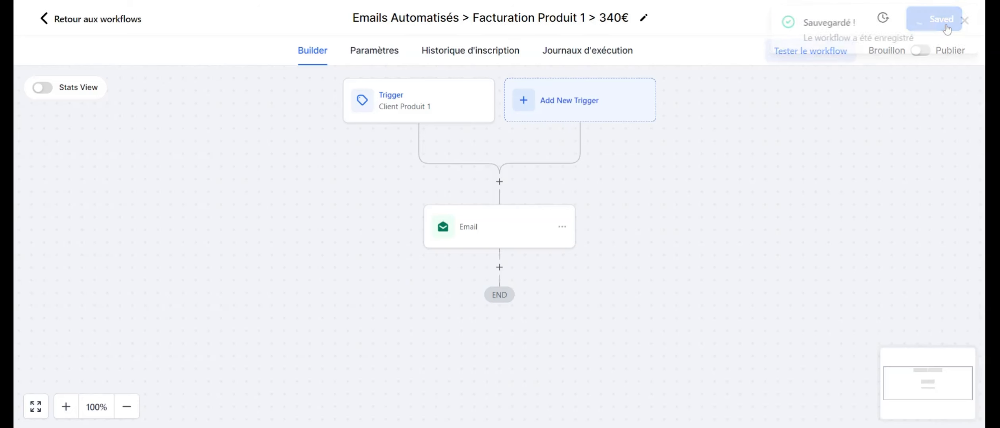
click(46, 18)
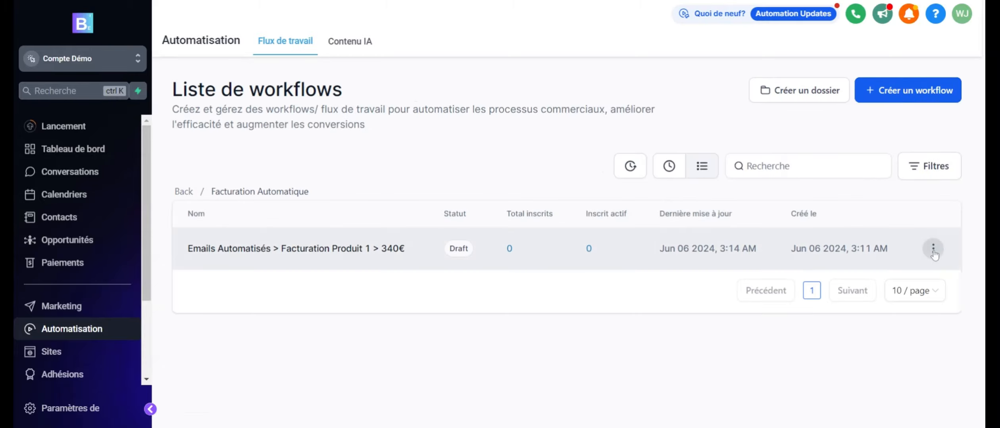
Step: Publish the "Emails Automatisés > Facturation Produit 1 > 340€" workflow from the workflow list
click(933, 249)
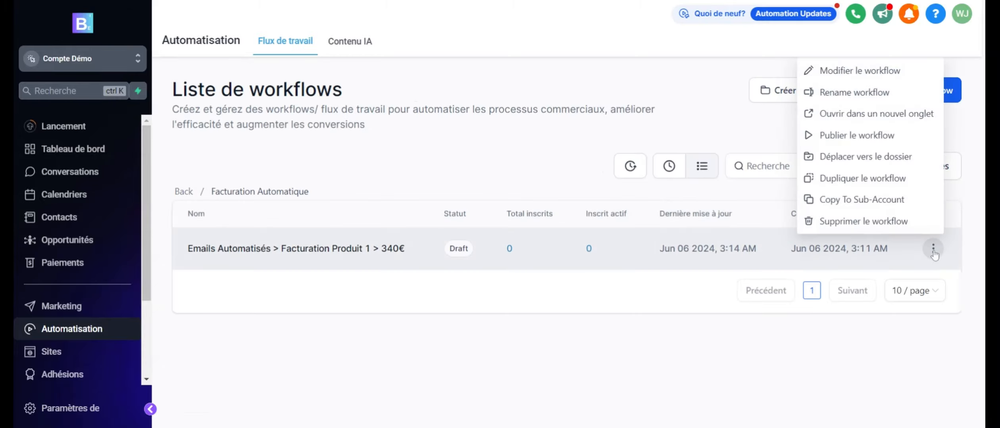
click(863, 138)
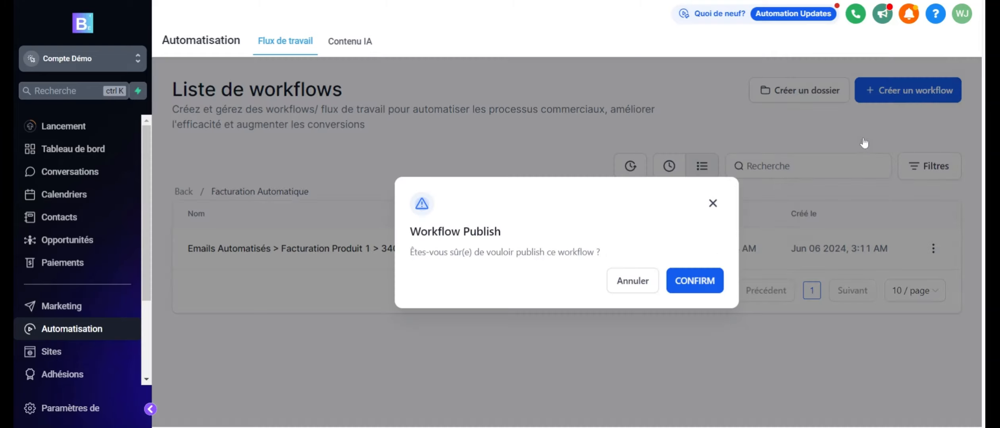
click(695, 282)
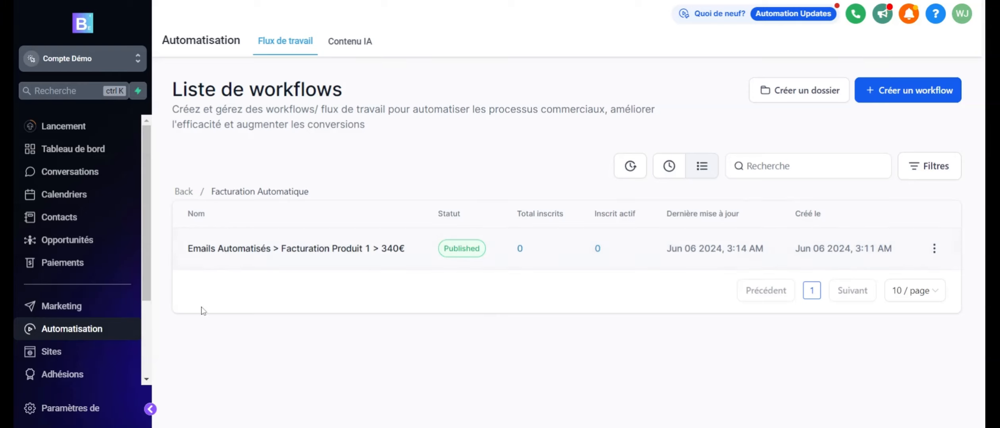
Step: Pause the published "Emails Automatisés > Facturation Produit 1 > 340€" workflow
click(934, 249)
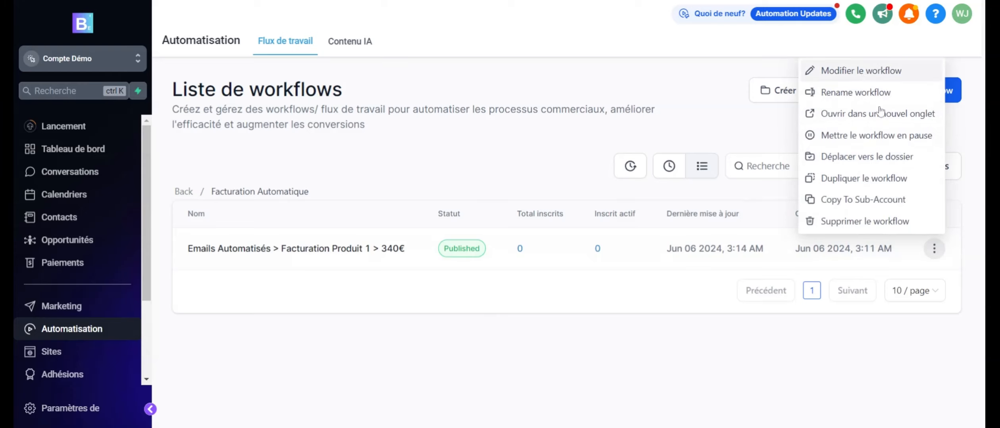
click(891, 137)
click(700, 278)
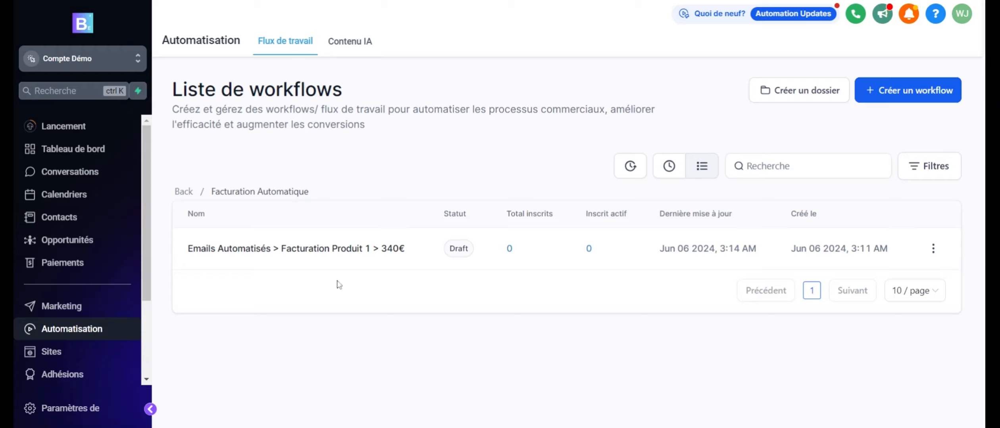
Step: Reopen the "Emails Automatisés > Facturation Produit 1 > 340€" workflow and insert a Wait action after the Email action
click(297, 257)
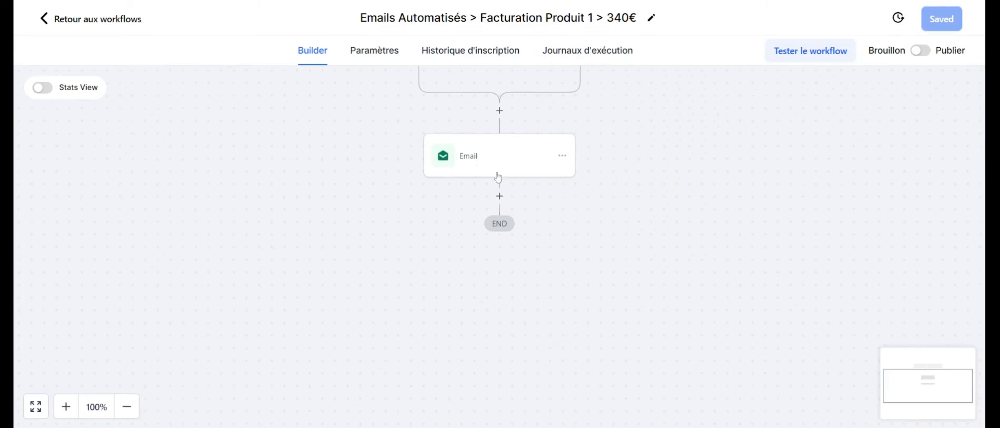
click(499, 197)
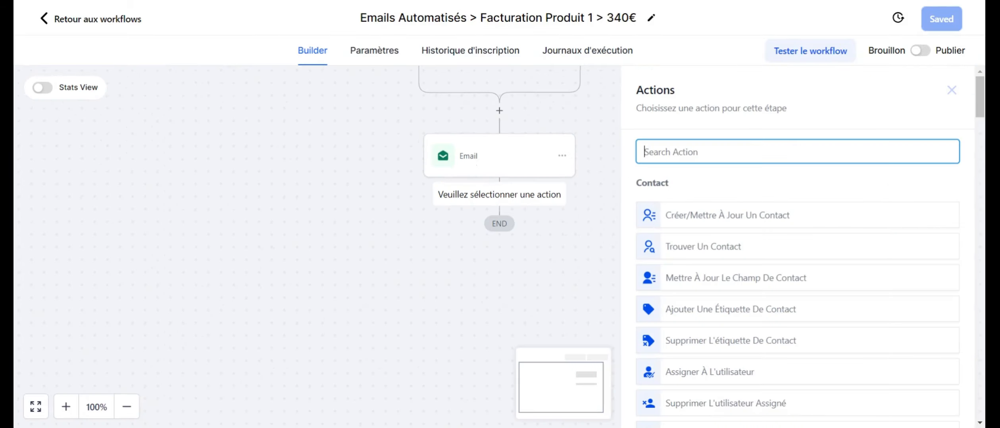
text(dé)
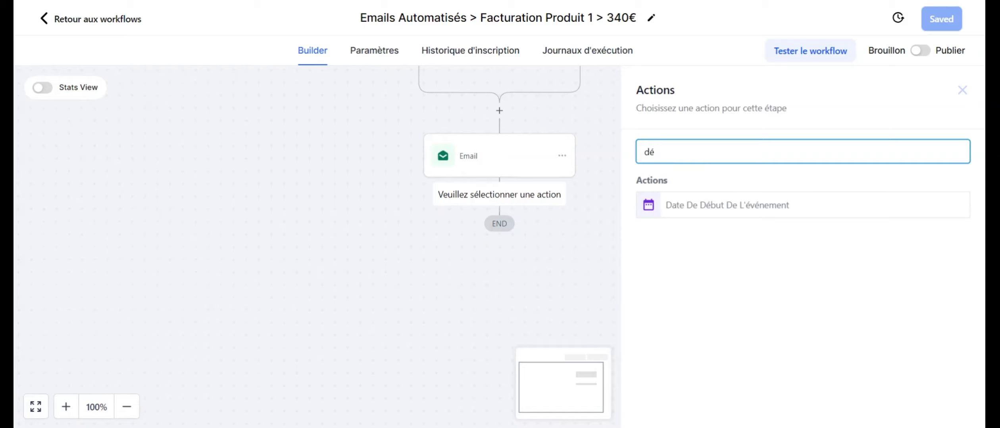
key(BackSpace)
key(BackSpace)
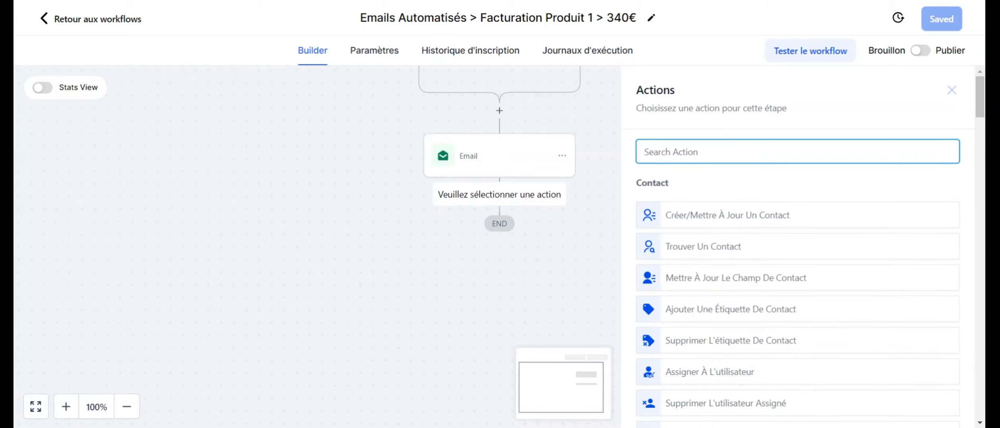
text(att)
click(678, 210)
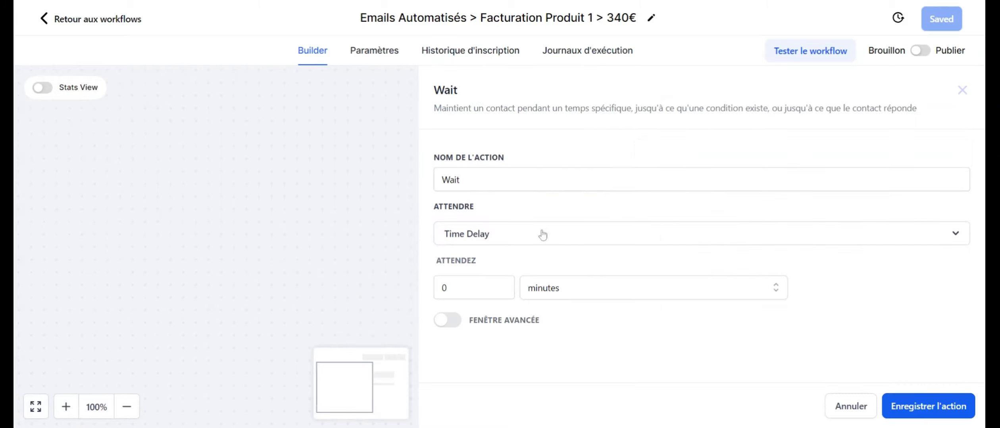
Step: Set the Wait action's time delay to 31 days and save the action
click(499, 286)
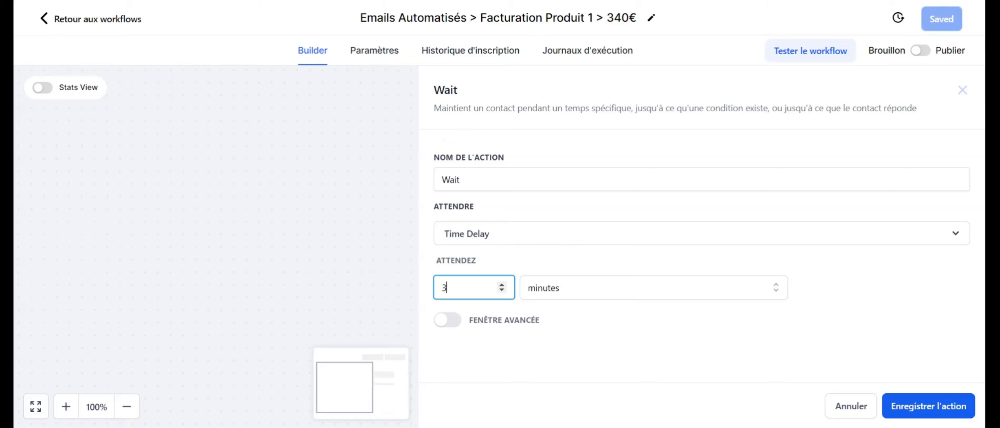
text(31)
click(585, 296)
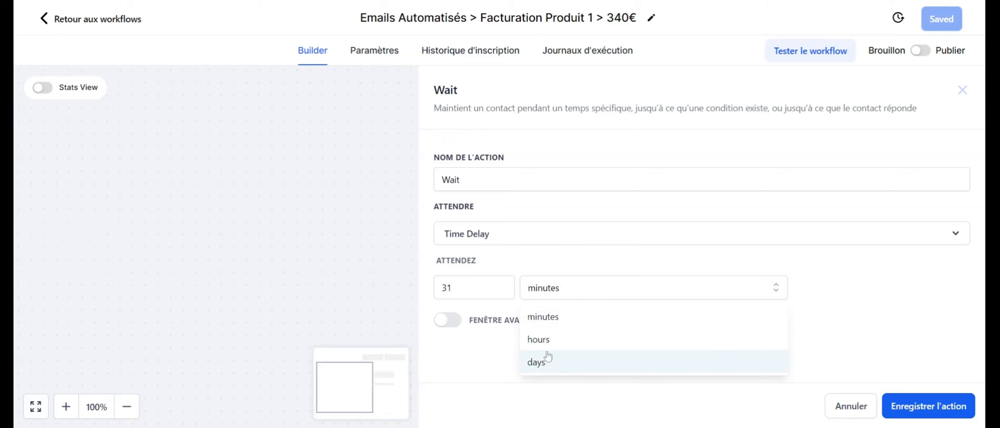
click(543, 362)
click(912, 406)
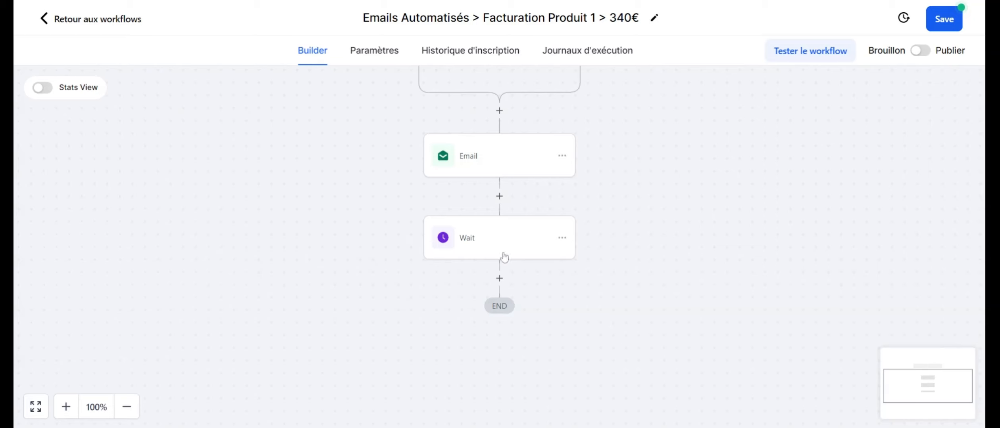
Step: Copy only the Email action to the position after the Wait action, and save the workflow
click(561, 156)
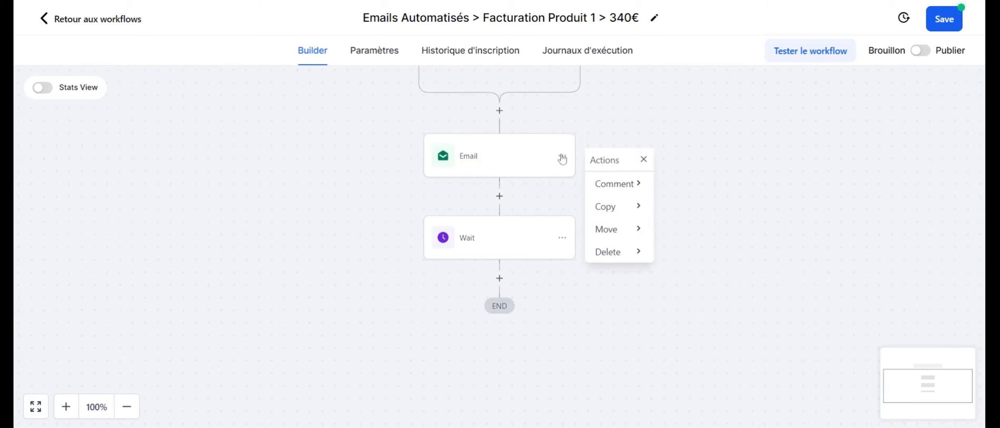
mouse_move(634, 215)
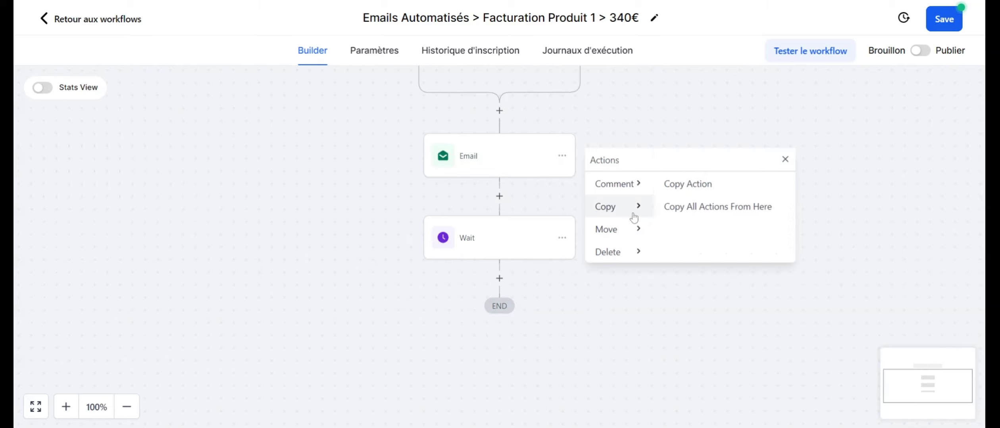
click(700, 192)
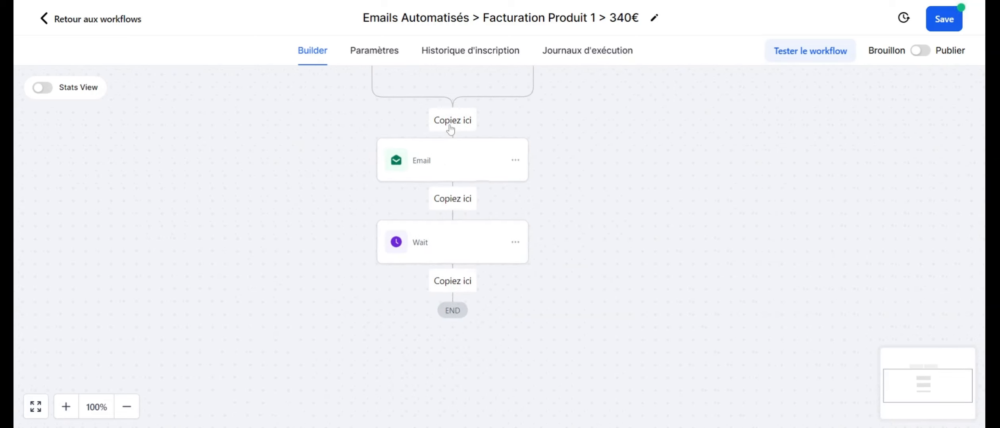
click(455, 282)
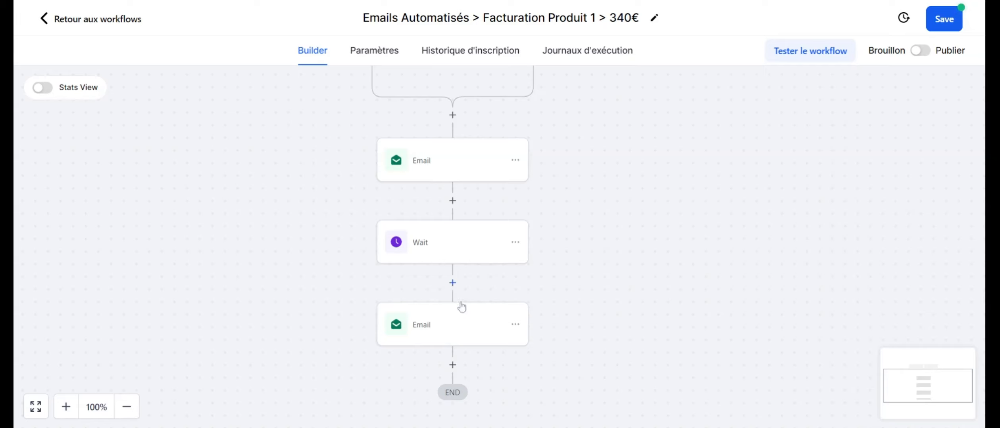
click(948, 20)
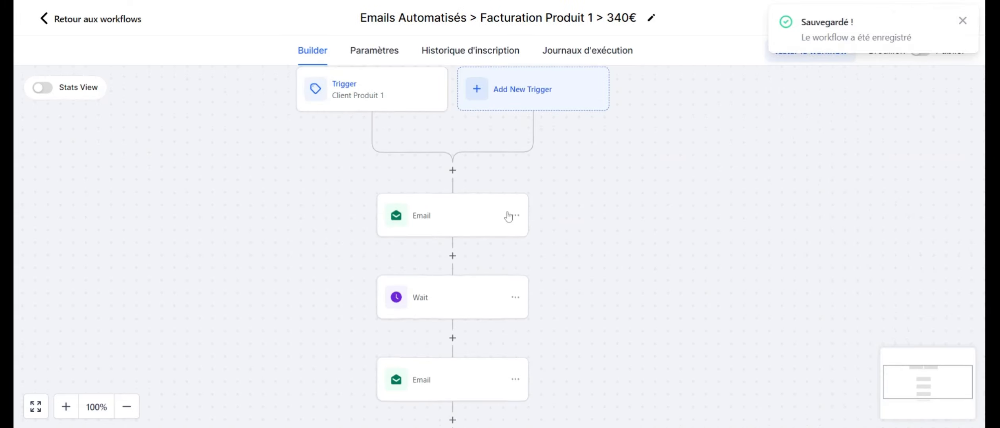
Step: Leave the workflow builder and open the recurring invoice templates (Modèles récurrents) under Paiements
click(78, 20)
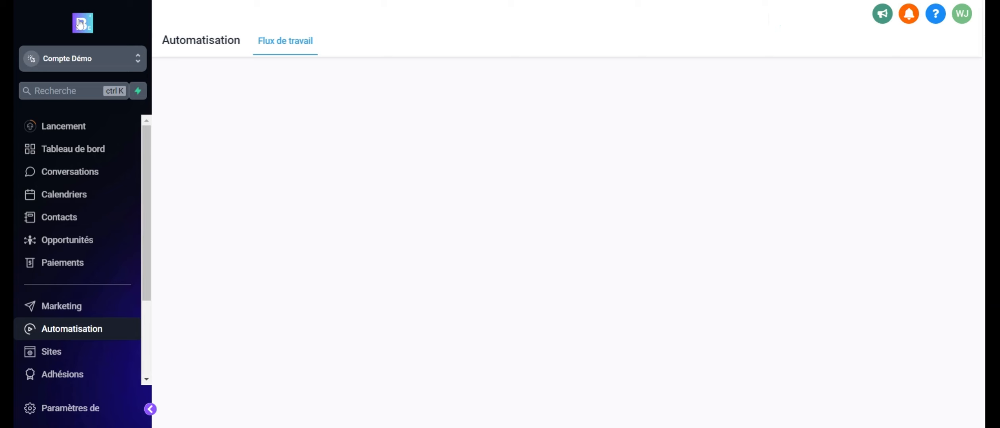
scroll(31, 312, down, 3)
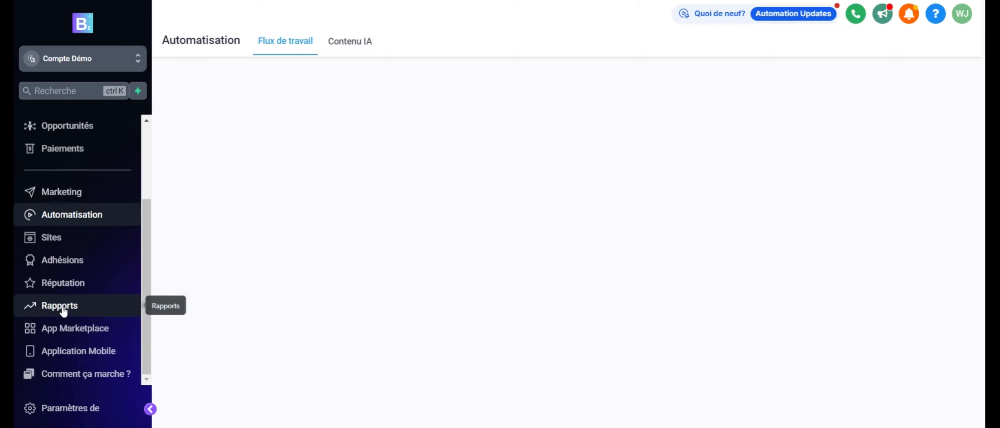
scroll(28, 302, up, 3)
scroll(90, 297, down, 1)
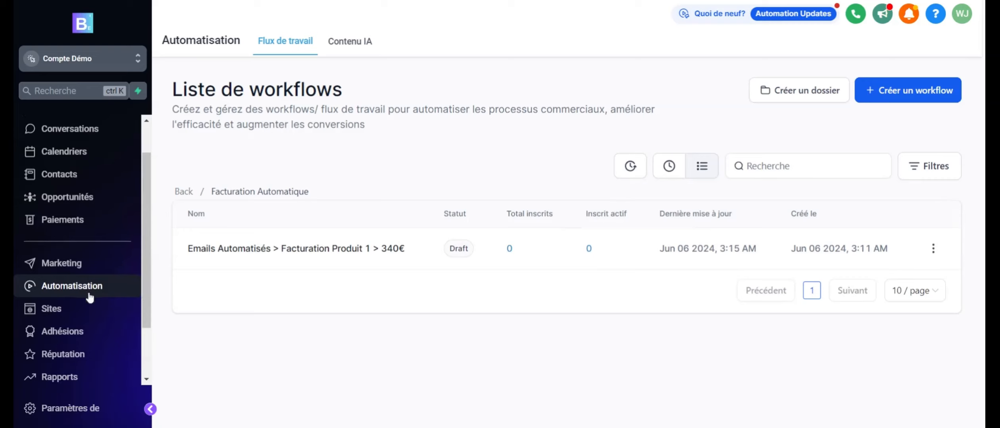
click(90, 223)
mouse_move(278, 59)
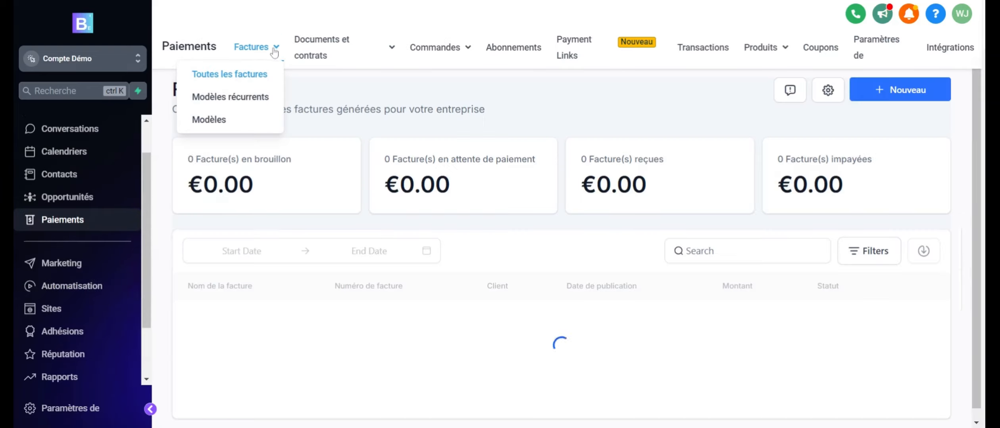
click(236, 98)
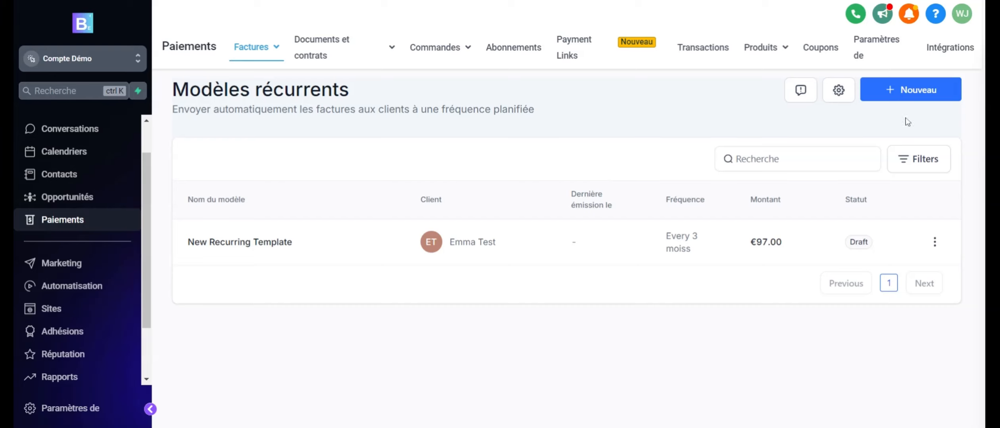
Step: Review the invoicing settings for company information, e-mail configuration, invoice title and terms, payment and product, and leave them
click(839, 96)
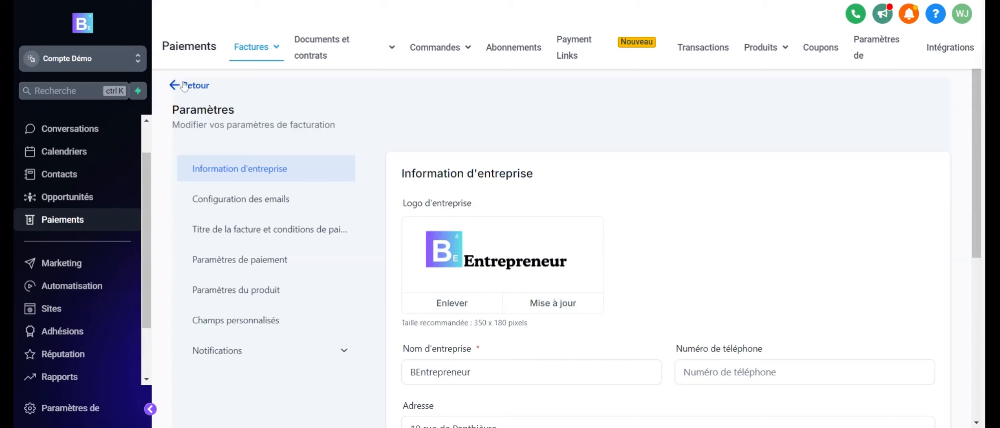
scroll(515, 193, down, 1)
scroll(515, 193, down, 6)
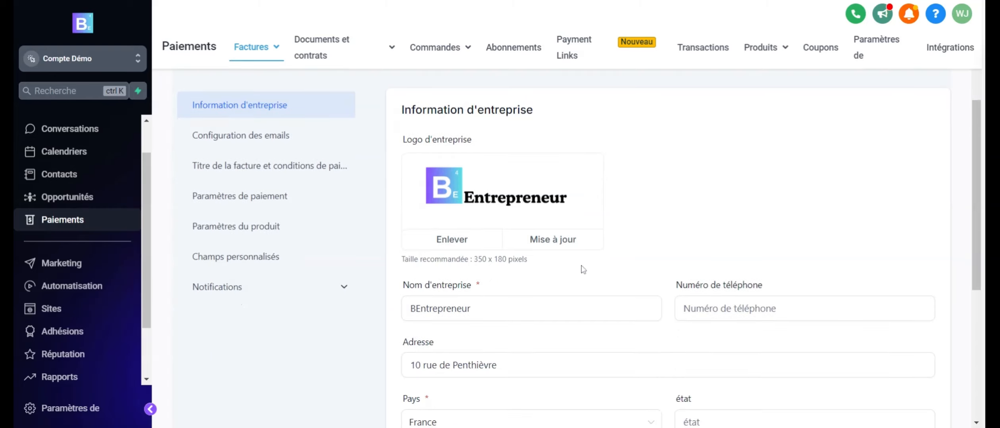
scroll(598, 241, up, 7)
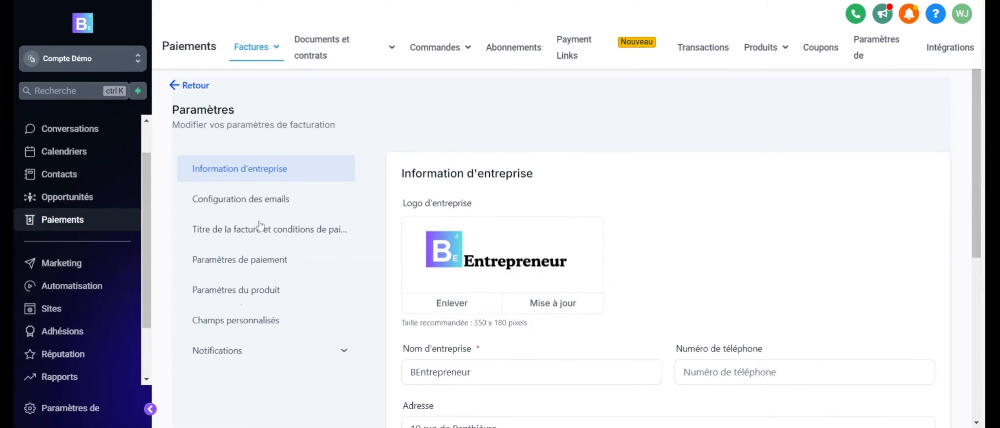
click(233, 209)
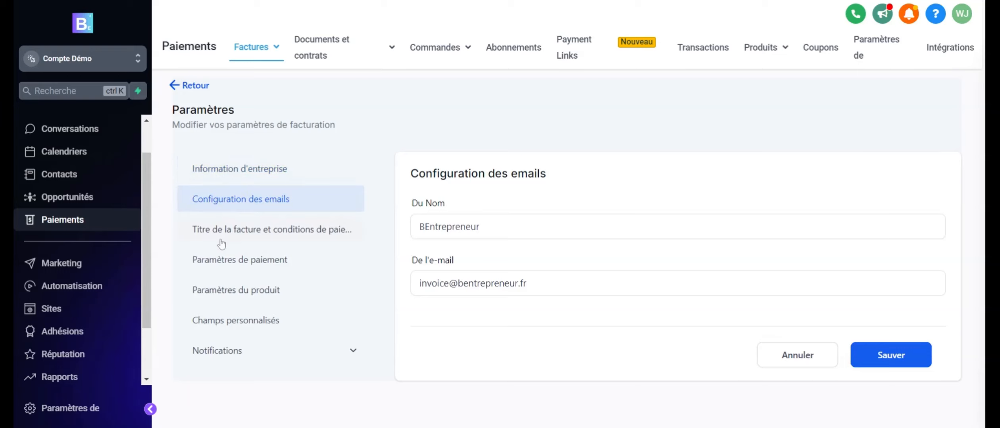
click(222, 234)
click(270, 262)
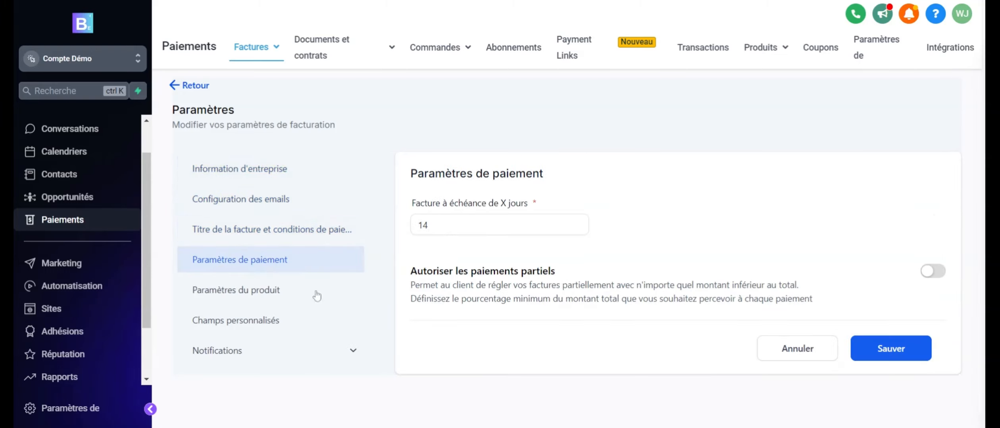
double_click(519, 221)
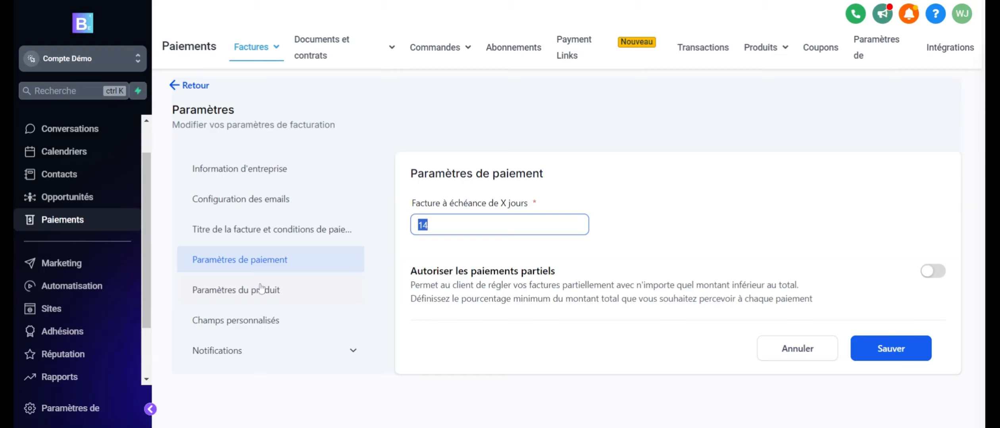
click(283, 293)
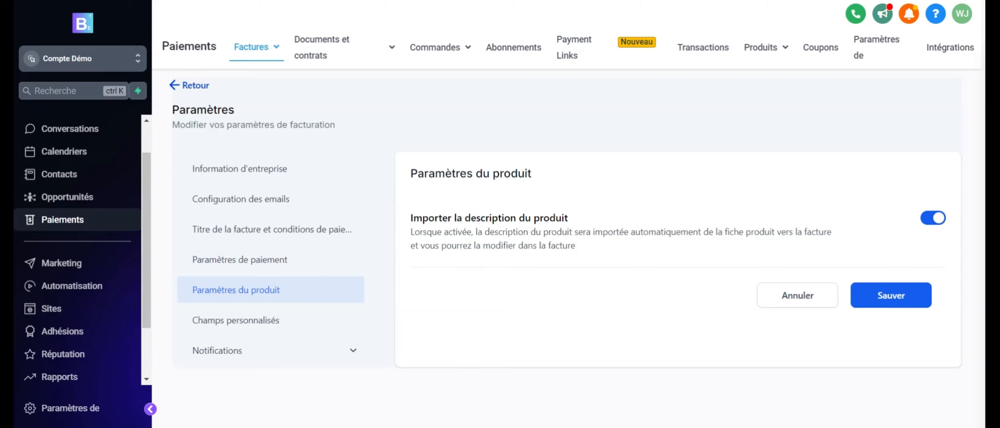
click(187, 88)
Step: Create a new payment link for the product "Produit 1 > Facturation @ 340" and save it
click(579, 50)
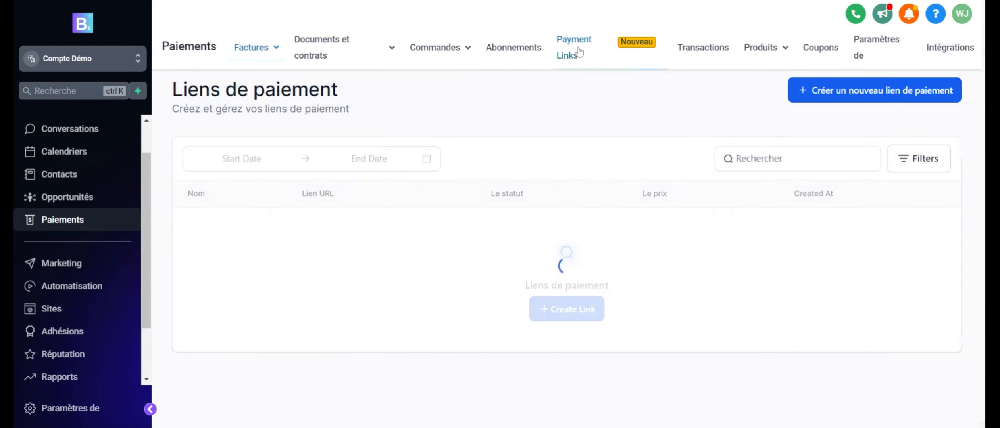
click(838, 99)
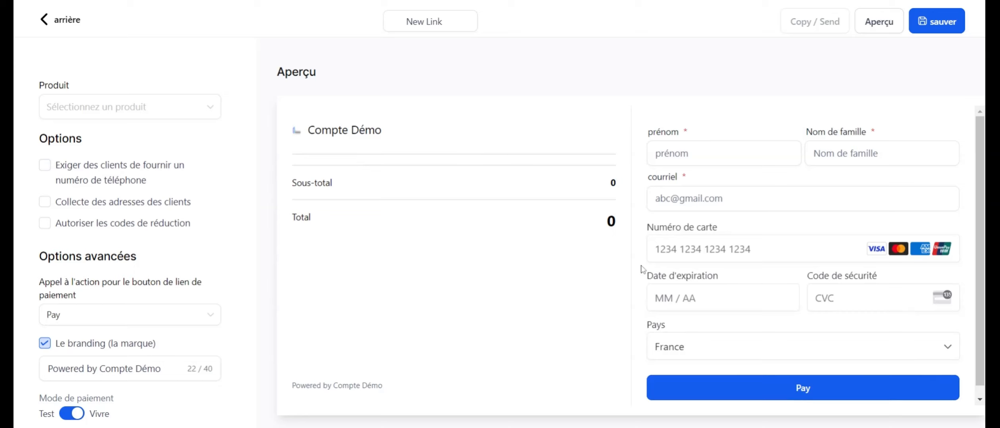
scroll(642, 270, down, 1)
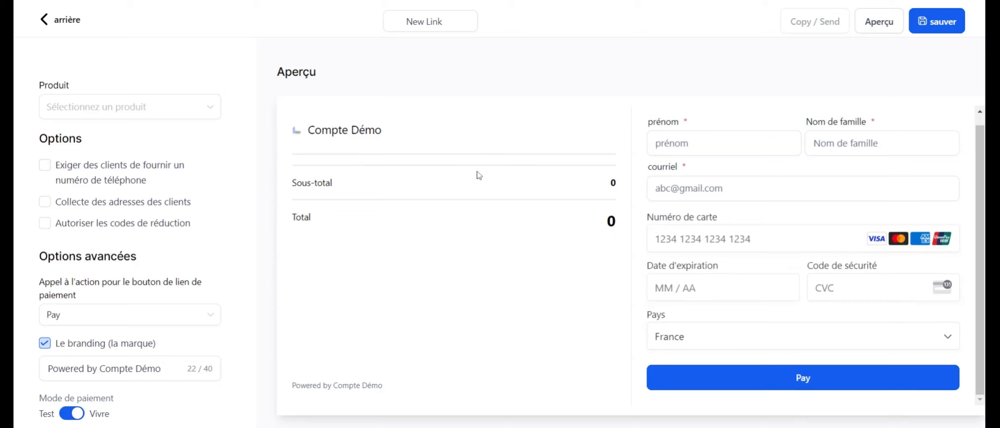
click(197, 115)
click(126, 161)
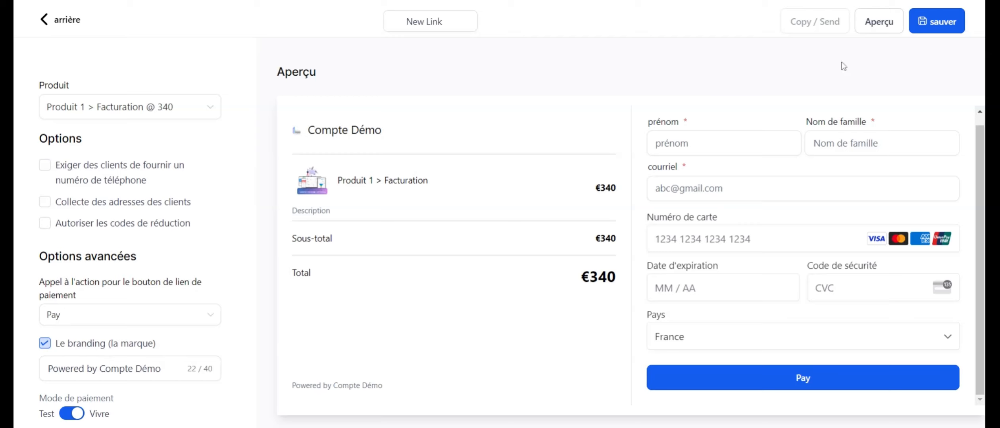
click(939, 30)
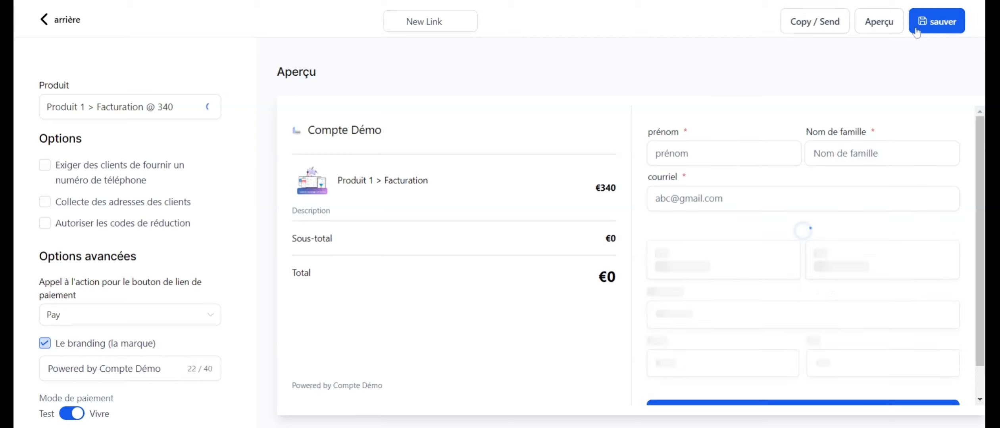
Step: Copy the standard payment link to the clipboard and check the mail template choices for sending it to contacts
click(809, 22)
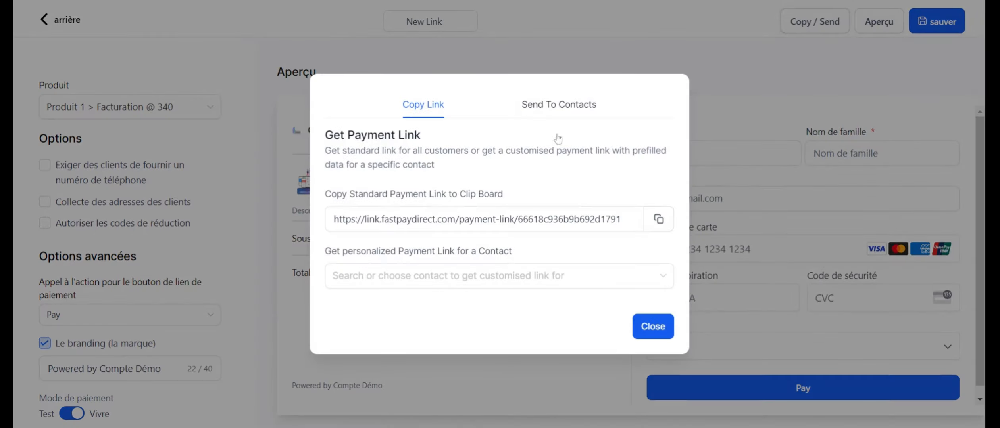
click(659, 221)
click(527, 105)
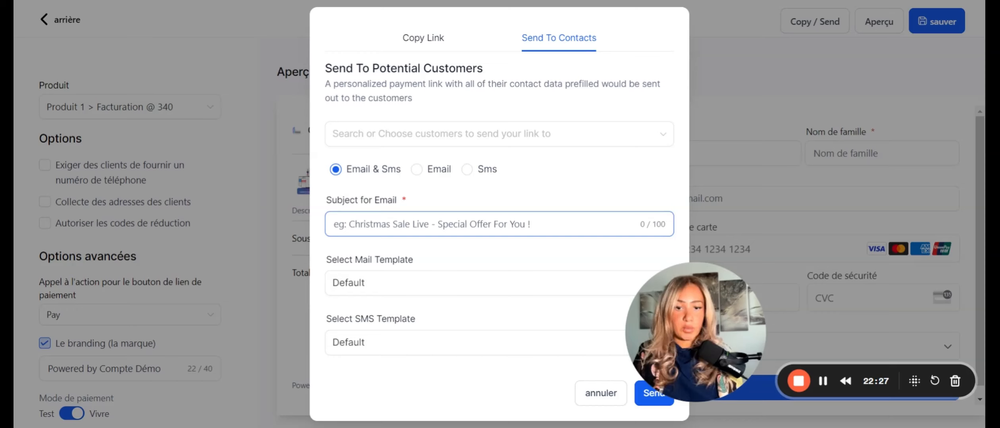
click(384, 292)
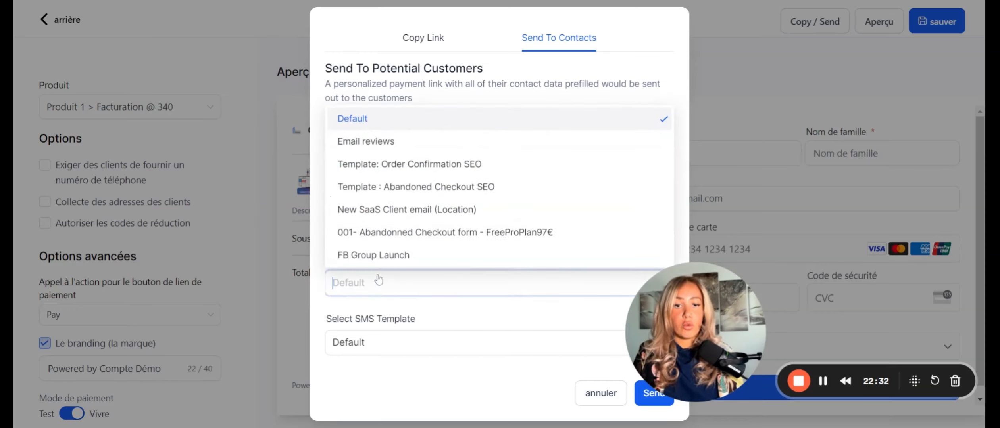
click(611, 77)
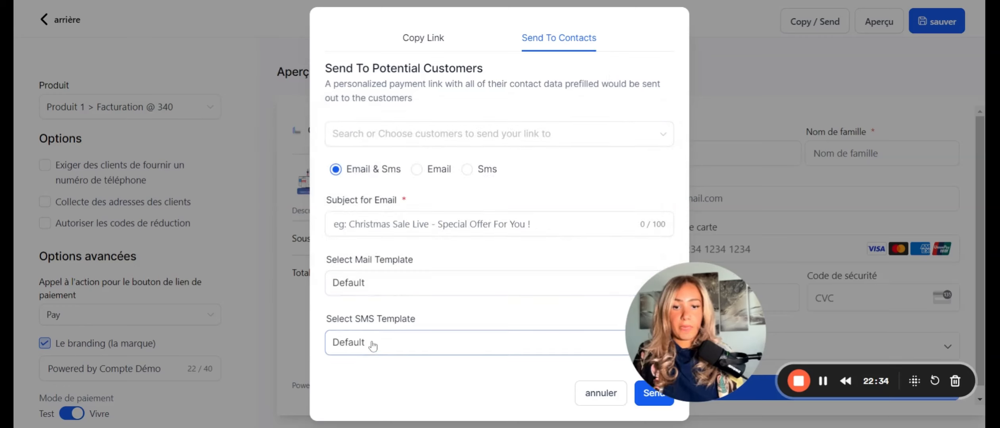